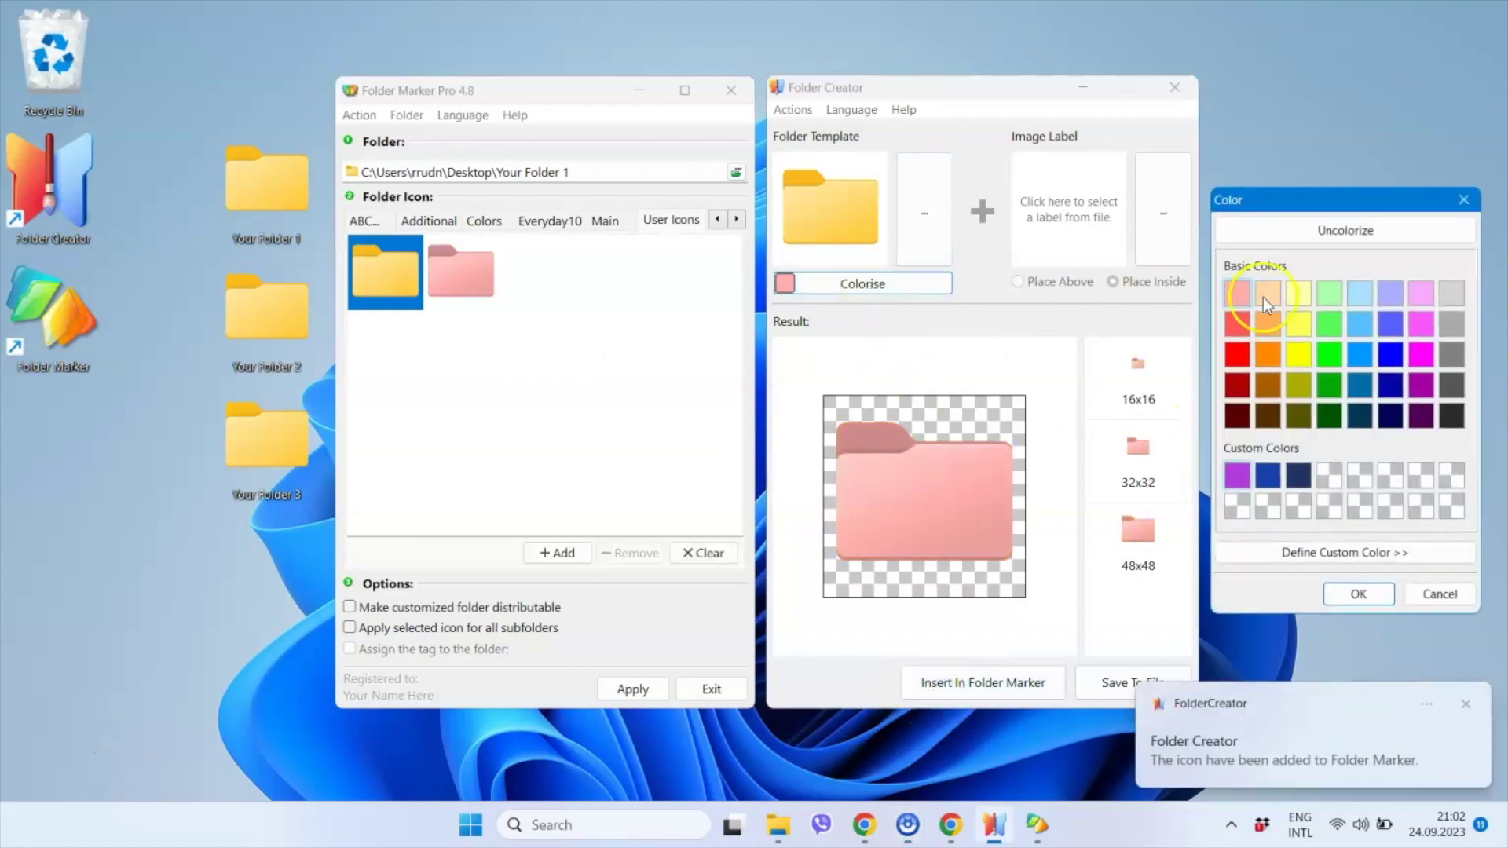
Colorise the folder pink, light orange and yellow, inserting each into Folder Marker.
{"action": "left_click", "coordinate": [1267, 292]}
{"action": "left_click", "coordinate": [1359, 594]}
{"action": "left_click", "coordinate": [982, 683]}
{"action": "left_click", "coordinate": [903, 283]}
{"action": "left_click", "coordinate": [1298, 293]}
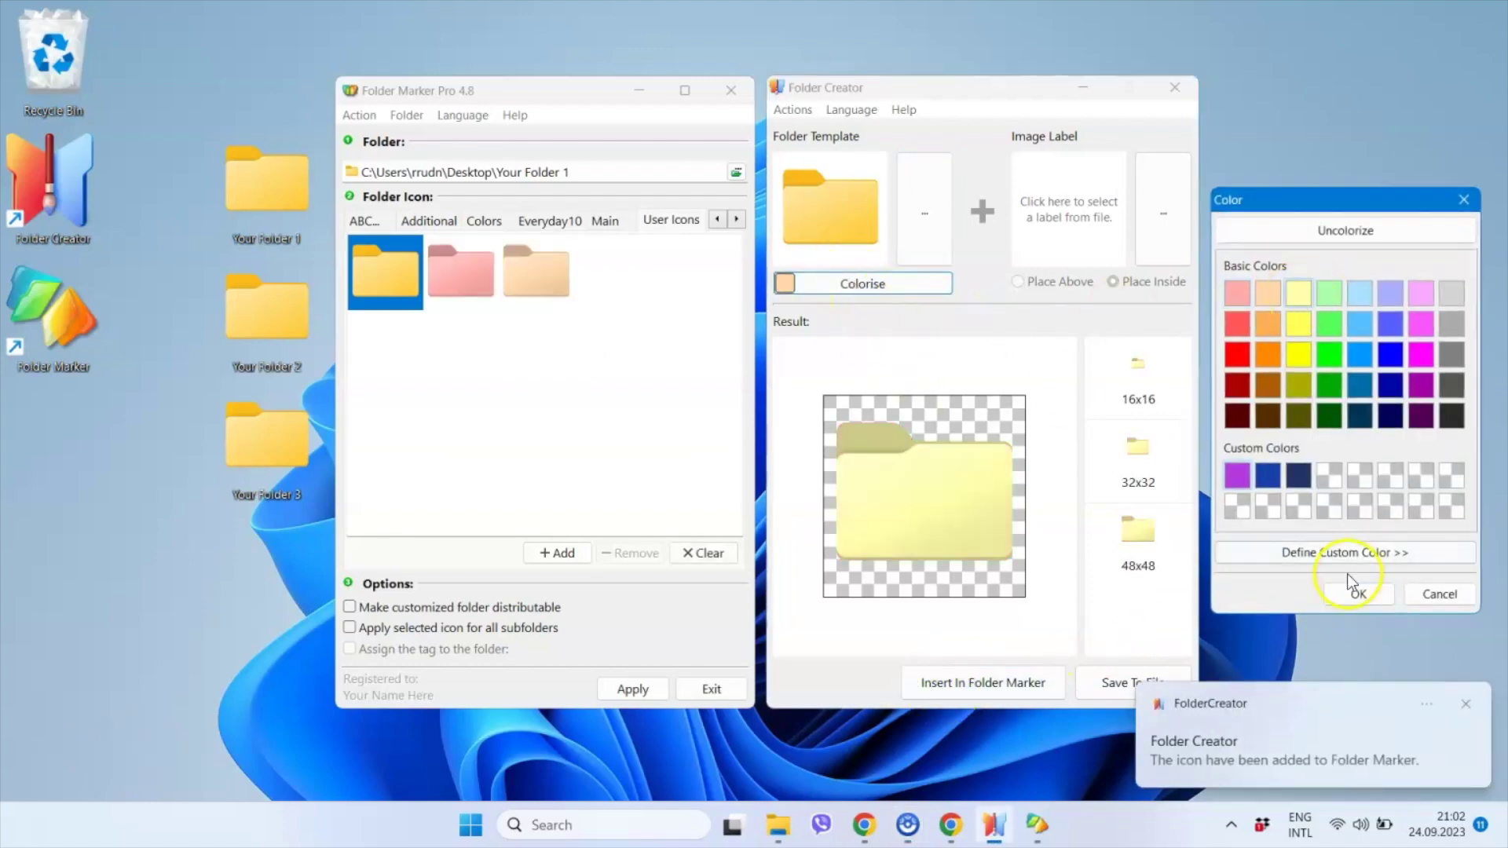
{"action": "left_click", "coordinate": [1355, 590]}
Add green, light blue, blue-violet and magenta folder icons to Folder Marker the same way.
{"action": "left_click", "coordinate": [983, 682]}
{"action": "left_click", "coordinate": [898, 281]}
{"action": "left_click", "coordinate": [1329, 293]}
{"action": "left_click", "coordinate": [1359, 593]}
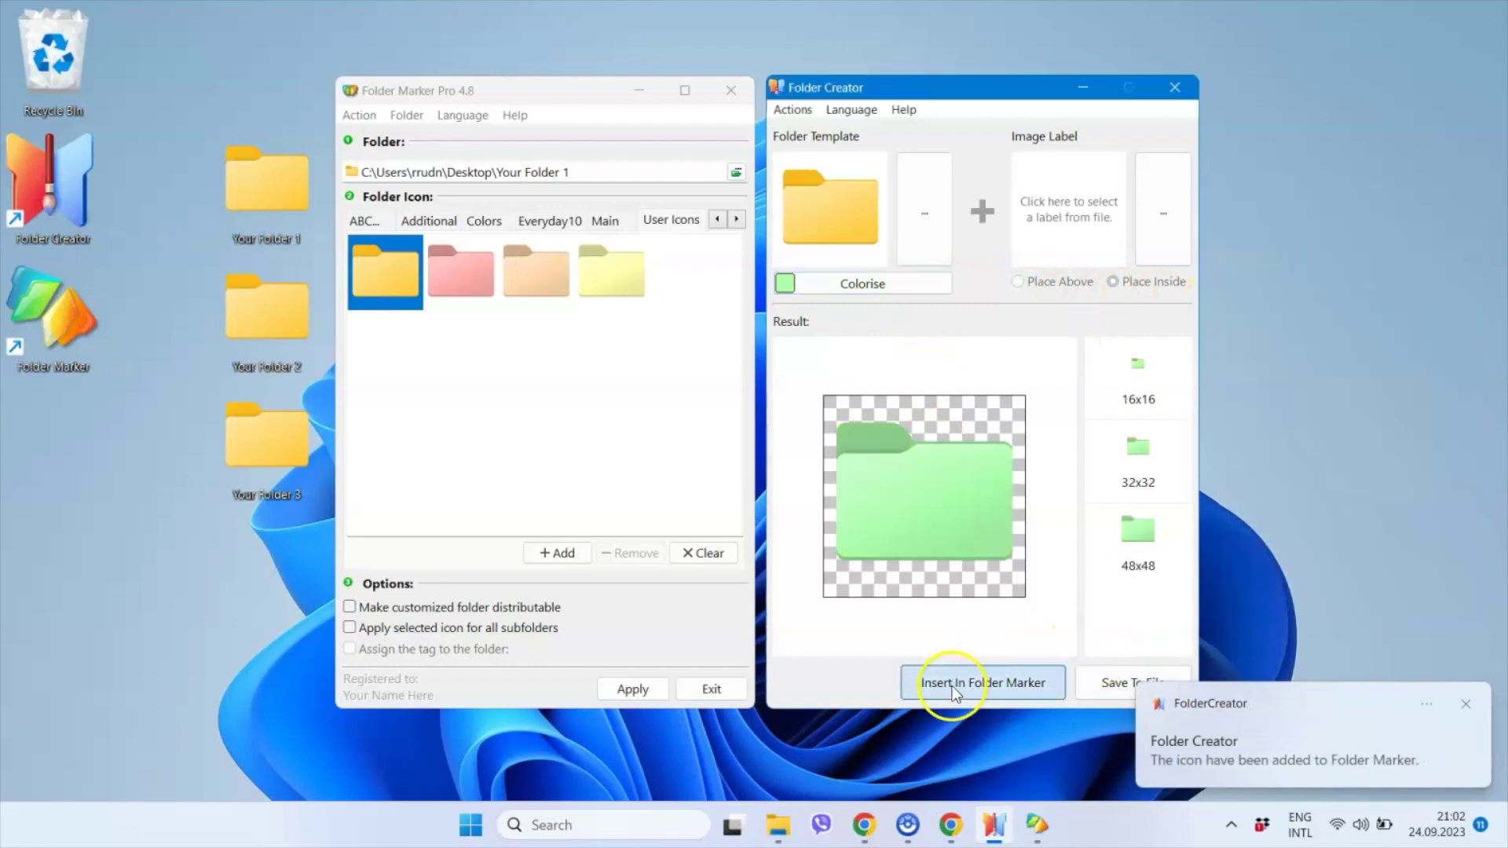
{"action": "left_click", "coordinate": [953, 690]}
{"action": "left_click", "coordinate": [862, 284]}
{"action": "left_click", "coordinate": [1359, 324]}
{"action": "left_click", "coordinate": [1359, 594]}
{"action": "left_click", "coordinate": [982, 682]}
{"action": "left_click", "coordinate": [889, 285]}
{"action": "left_click", "coordinate": [1374, 333]}
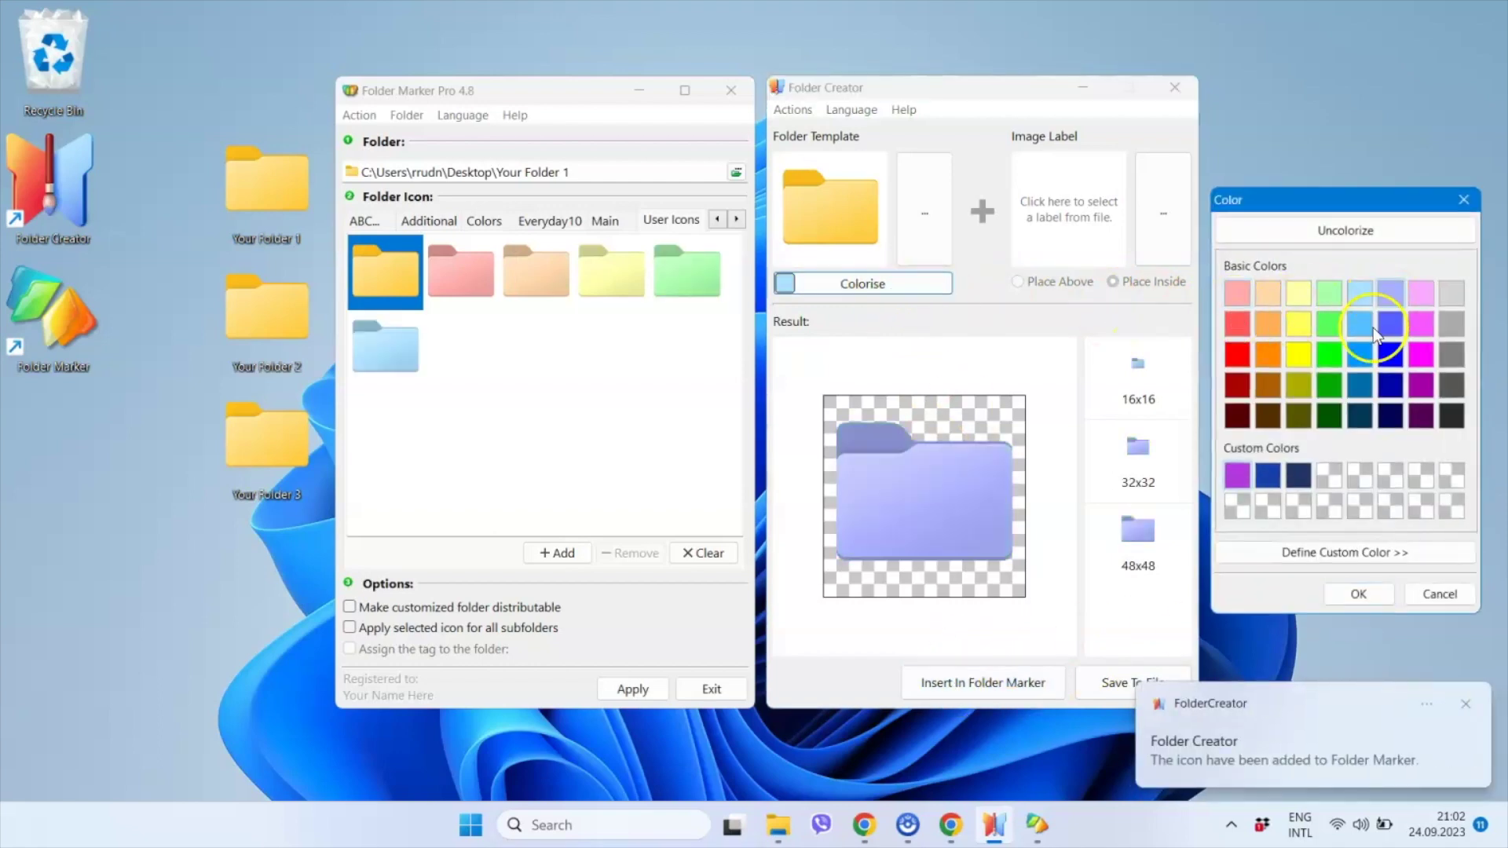
{"action": "left_click", "coordinate": [1359, 594]}
{"action": "left_click", "coordinate": [982, 683]}
{"action": "left_click", "coordinate": [942, 283]}
{"action": "left_click", "coordinate": [1421, 324]}
{"action": "left_click", "coordinate": [1359, 593]}
{"action": "left_click", "coordinate": [983, 682]}
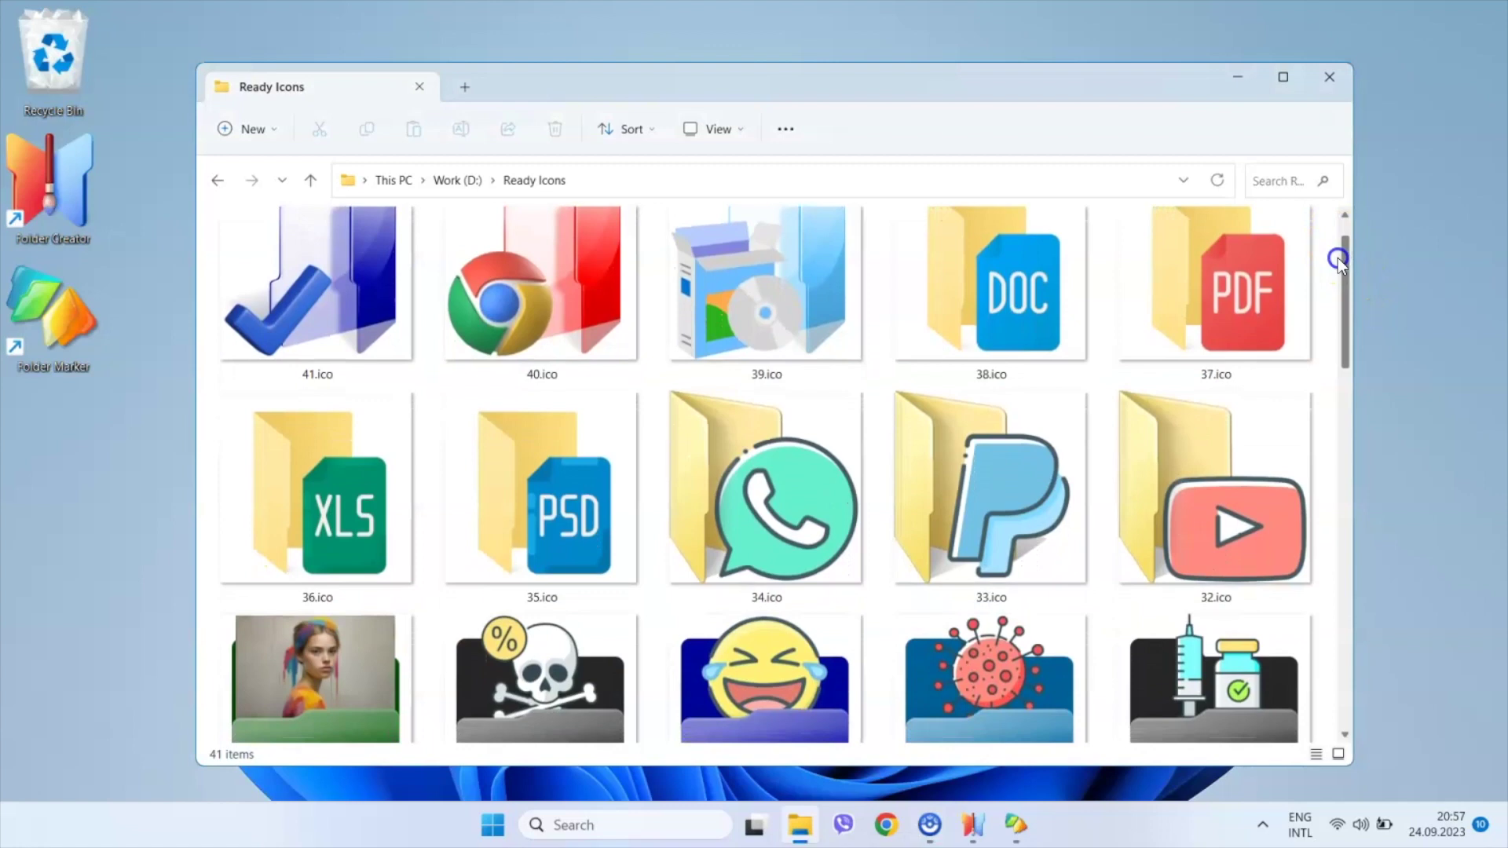
Scroll through the .ico files in D:\Ready Icons.
{"action": "left_click_drag", "start_coordinate": [1336, 266], "coordinate": [1326, 547]}
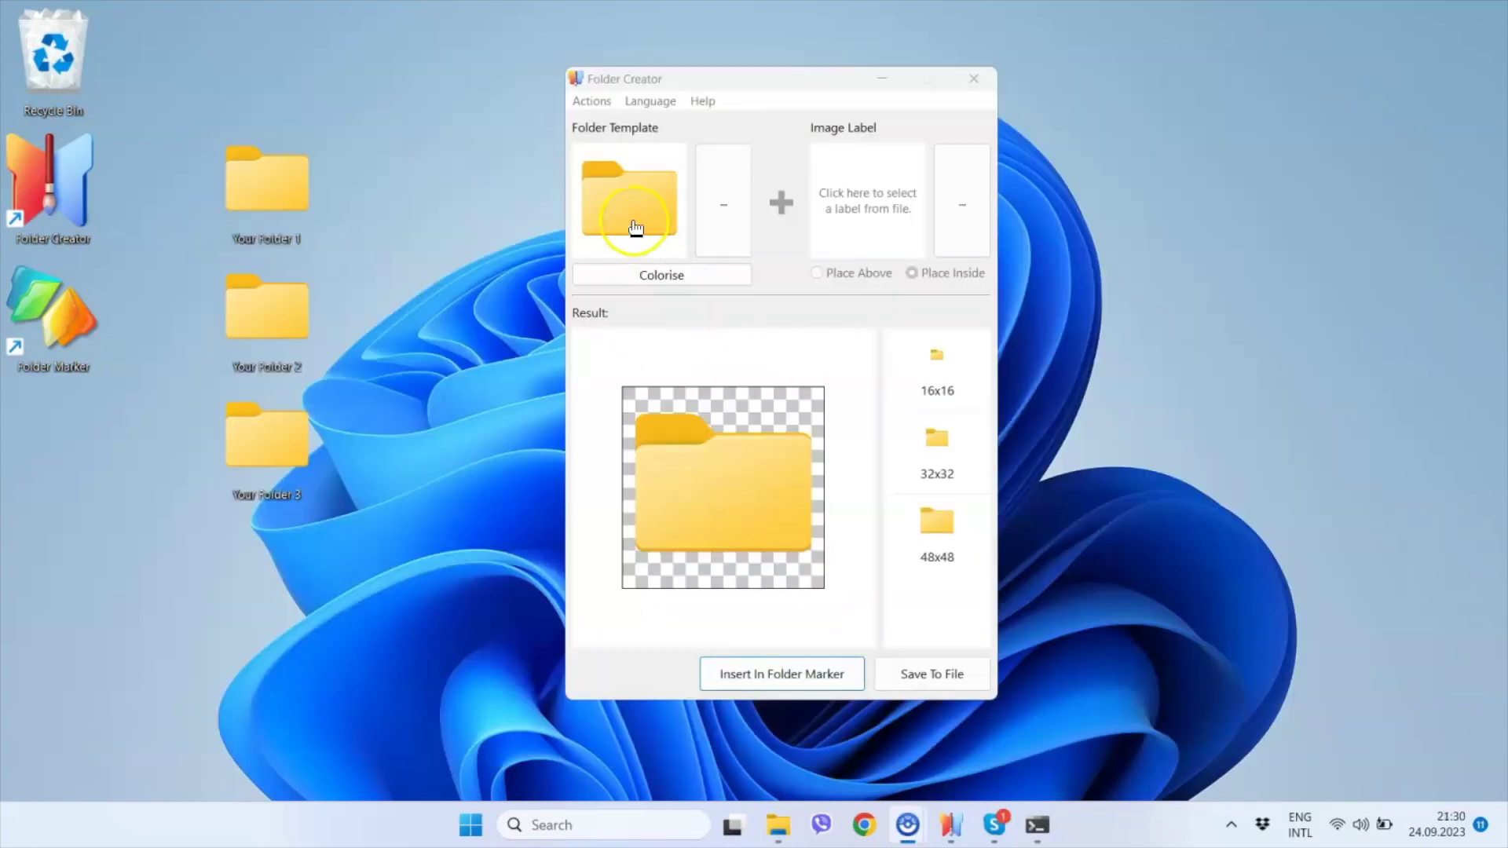
Switch to the Windows 10 folder template and colorise it orange.
{"action": "left_click", "coordinate": [620, 228]}
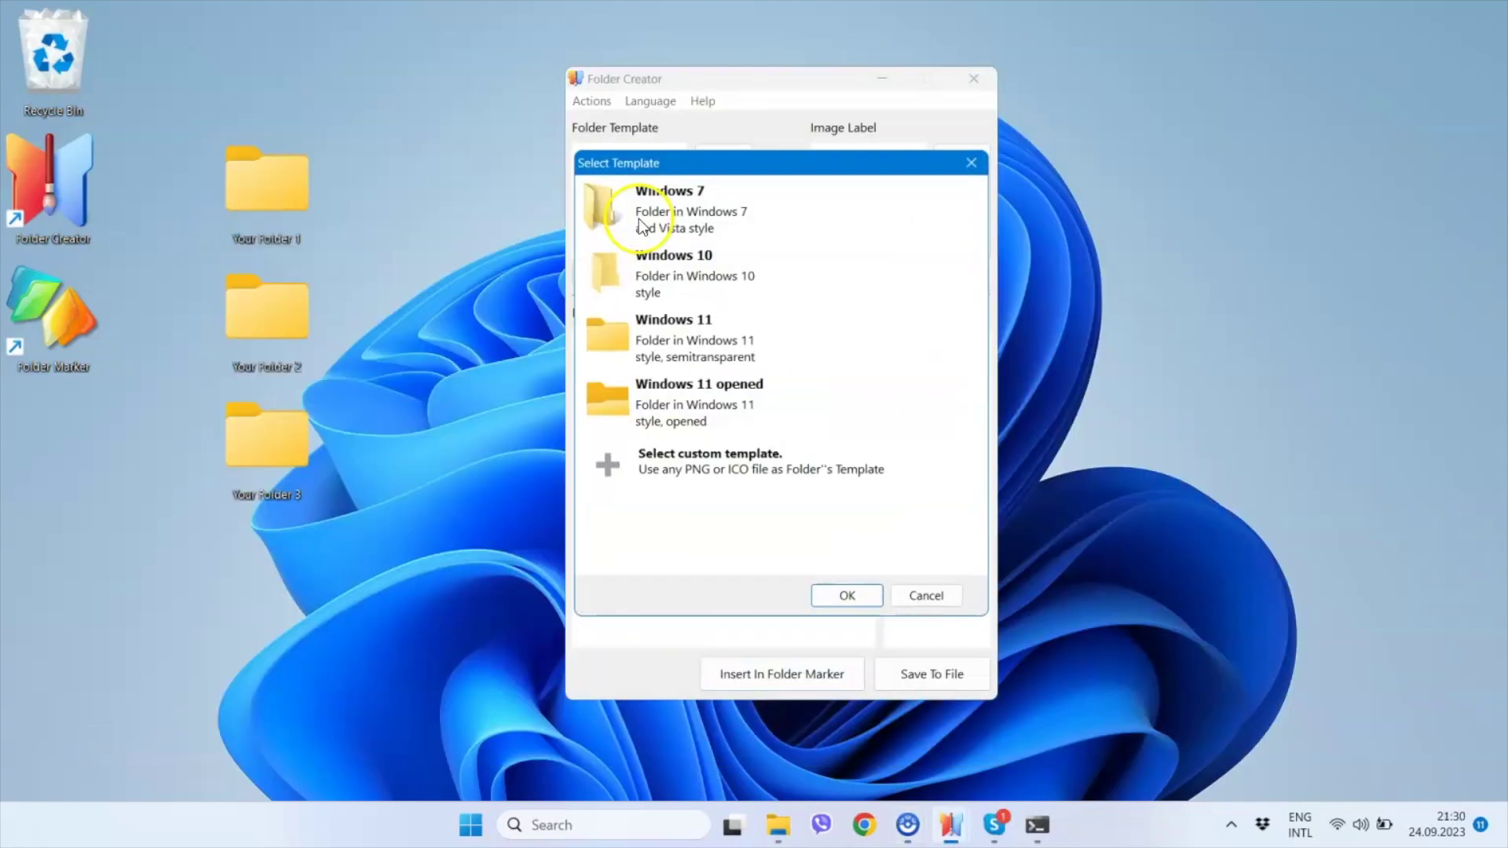
{"action": "left_click", "coordinate": [691, 271]}
{"action": "left_click", "coordinate": [847, 596]}
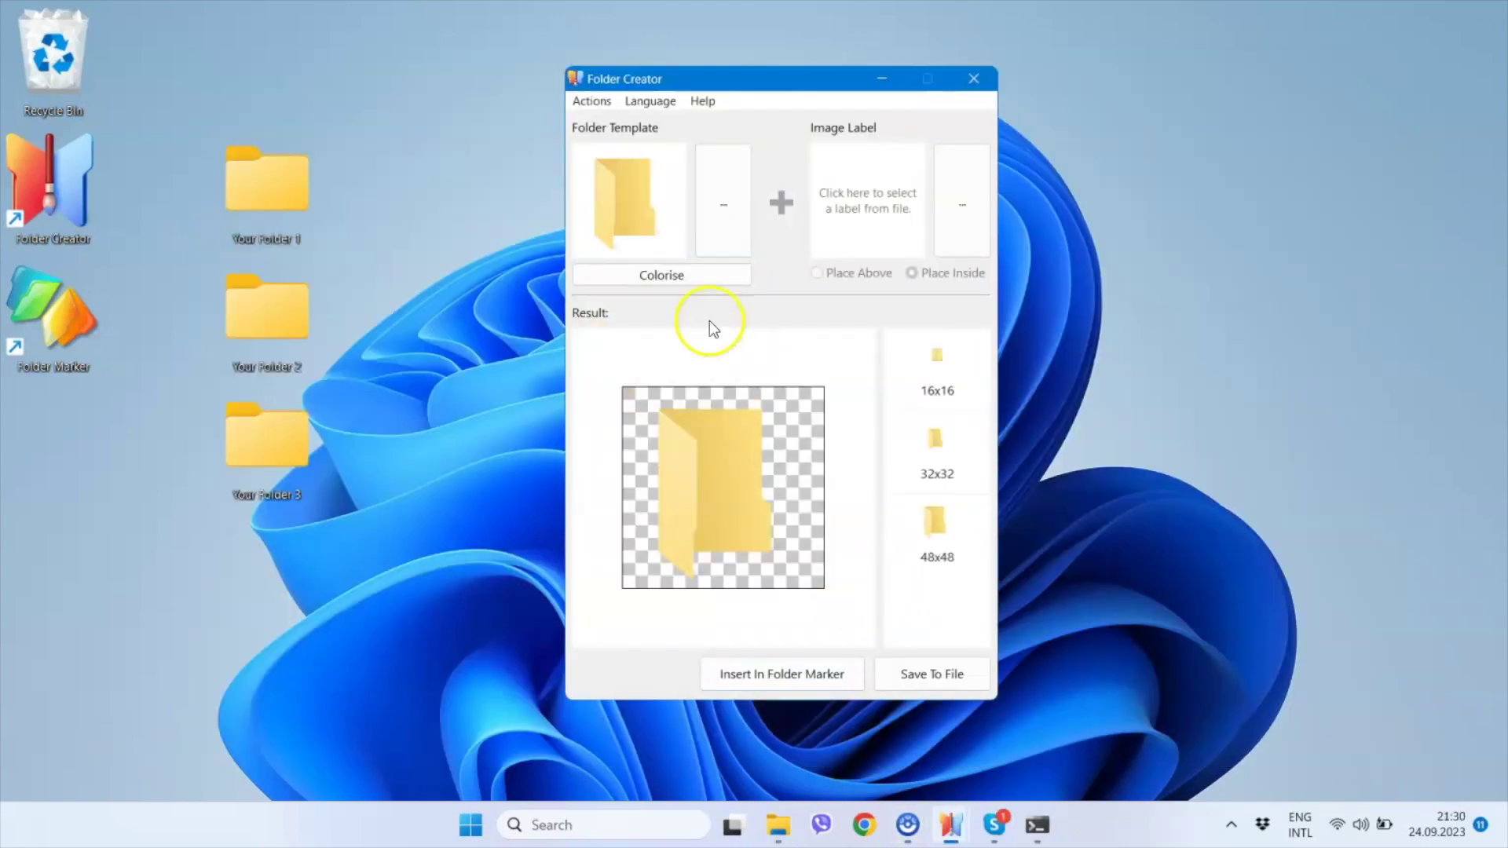
{"action": "left_click", "coordinate": [664, 276]}
{"action": "left_click", "coordinate": [1268, 354]}
{"action": "left_click", "coordinate": [1358, 594]}
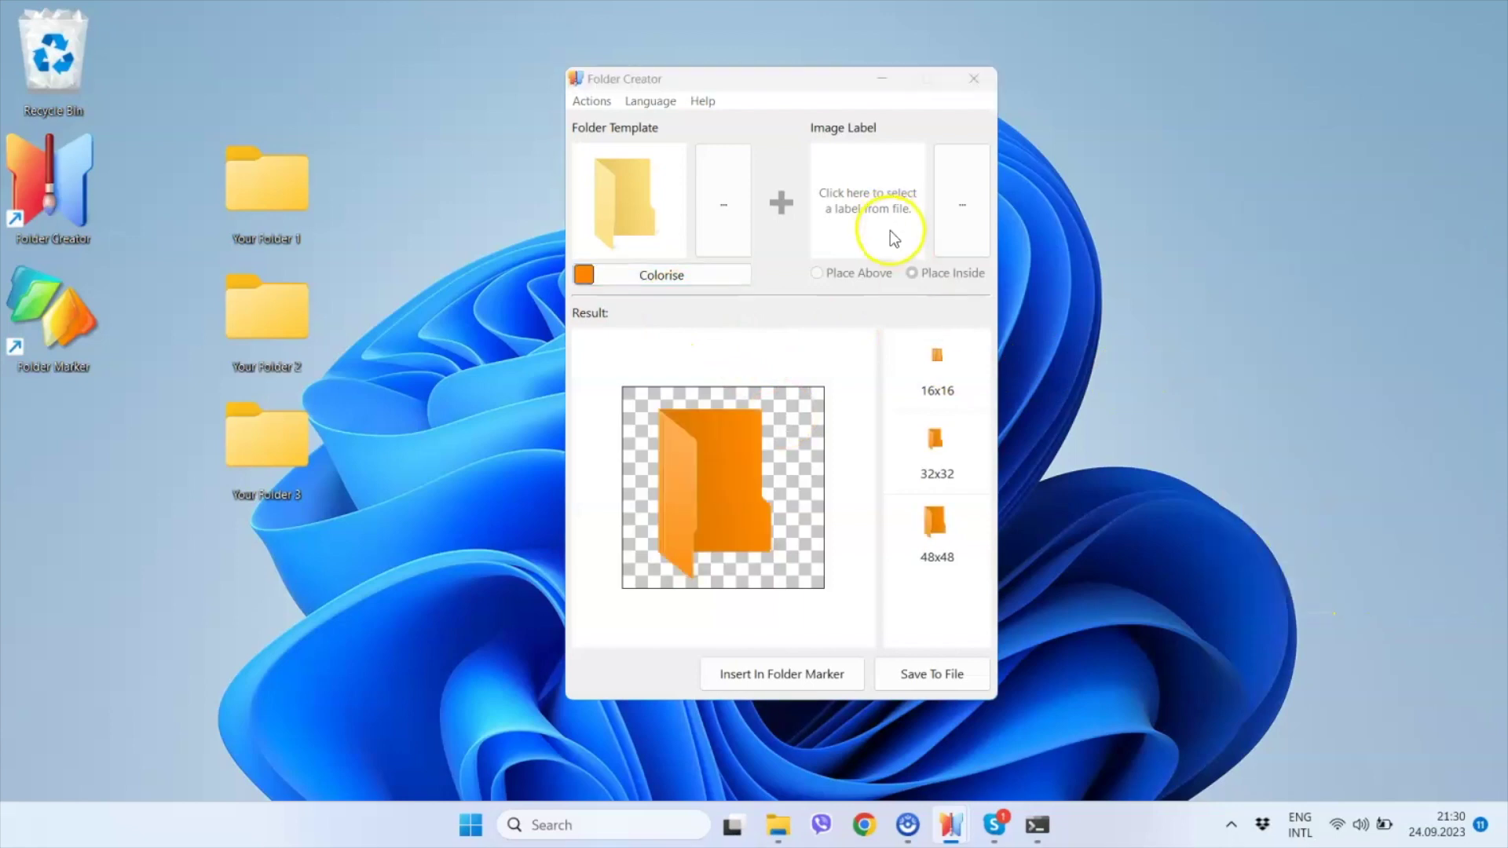
Load the reindeer PNG as the image label and insert the icon into Folder Marker.
{"action": "left_click", "coordinate": [889, 229]}
{"action": "left_click_drag", "start_coordinate": [1232, 319], "coordinate": [1227, 332]}
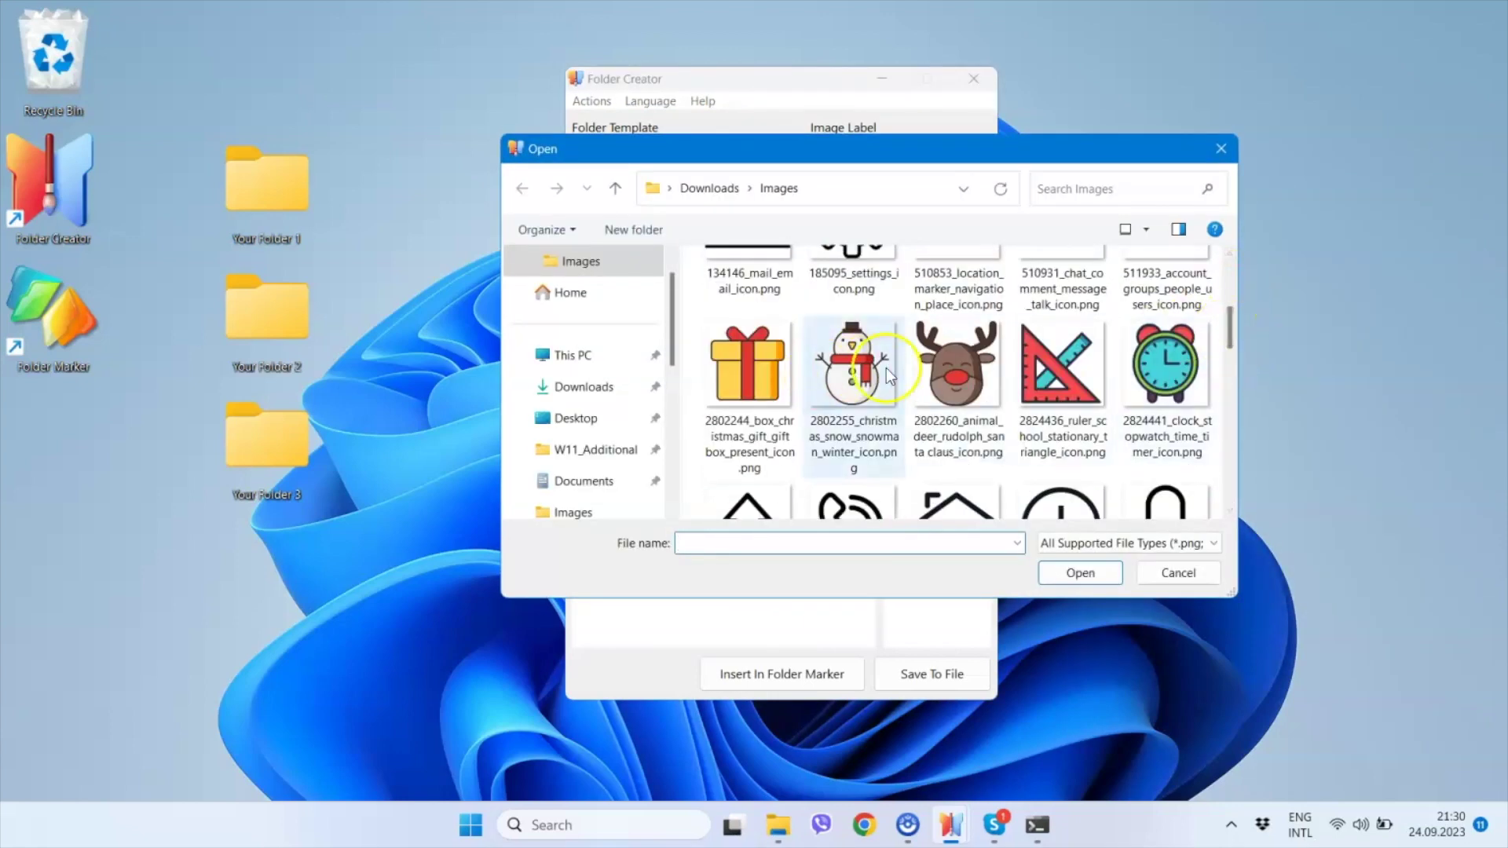
{"action": "left_click", "coordinate": [957, 369]}
{"action": "left_click", "coordinate": [1095, 567]}
{"action": "left_click", "coordinate": [815, 678]}
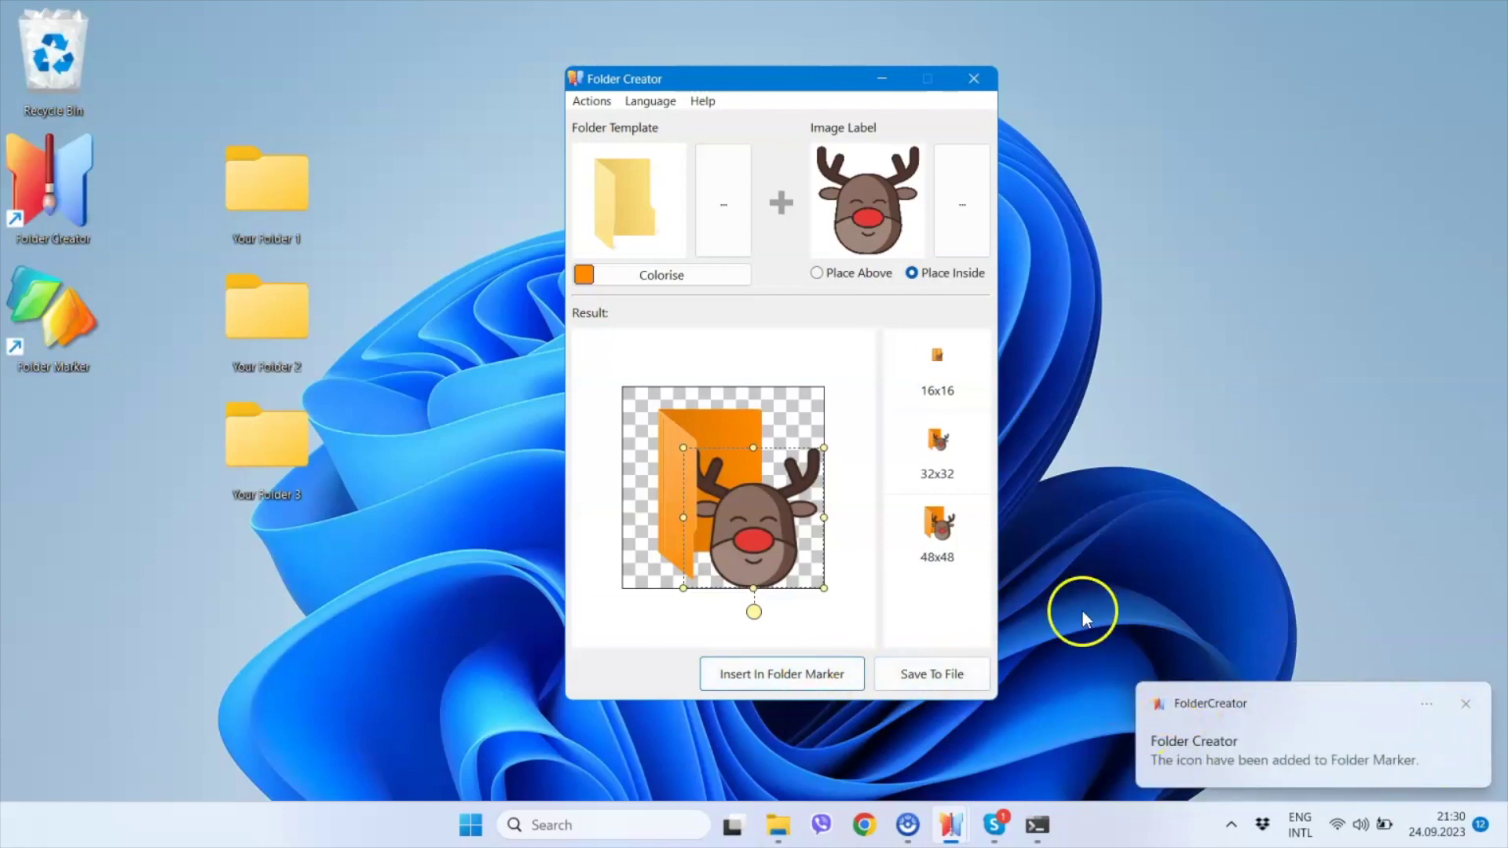
Launch Folder Marker, drop Your Folder 1 into it, and apply the reindeer icon.
{"action": "left_click", "coordinate": [54, 334]}
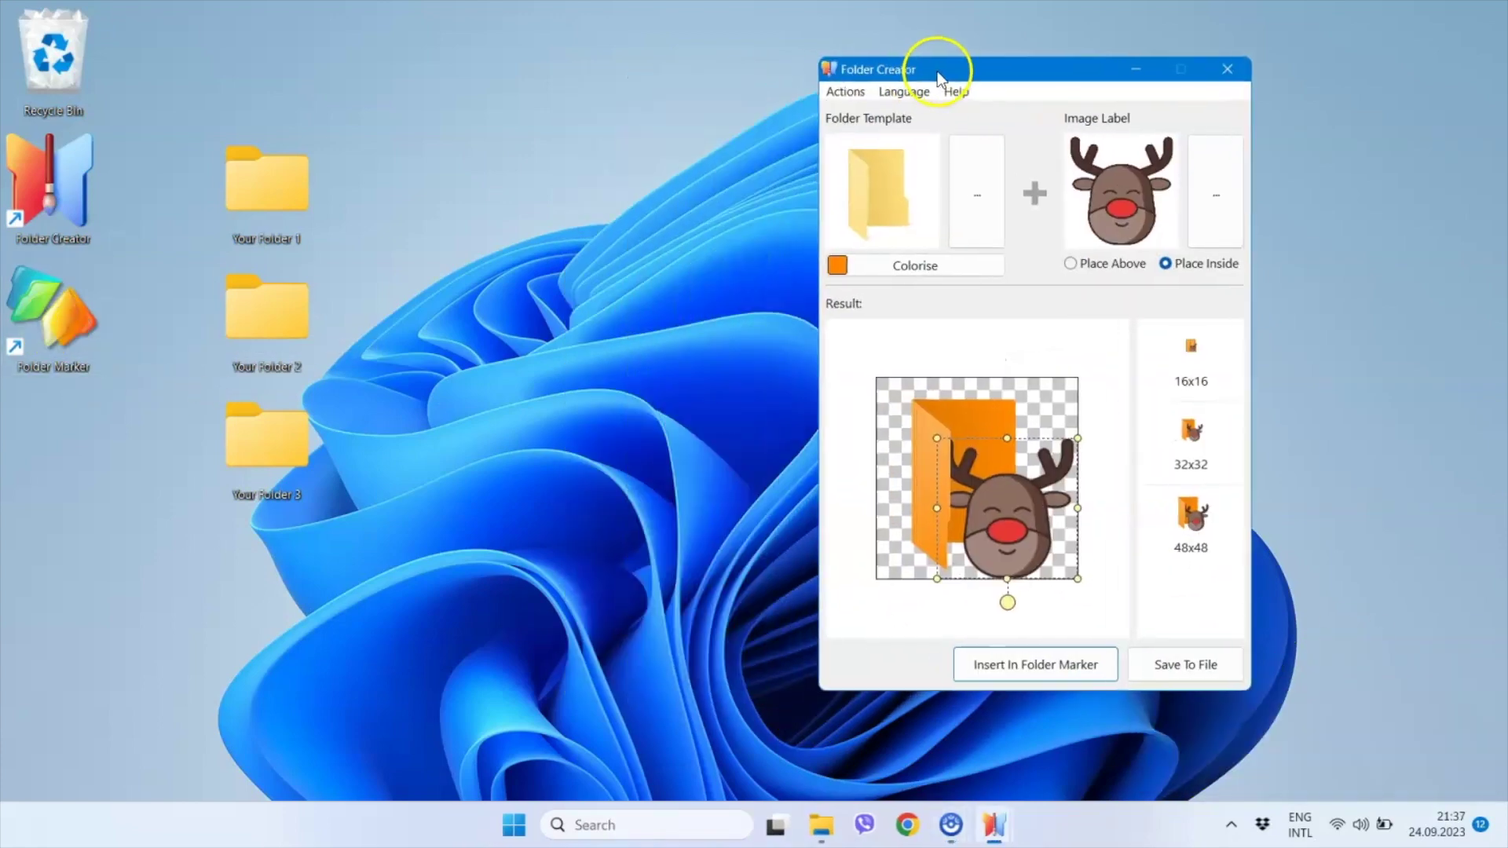
{"action": "left_click_drag", "start_coordinate": [926, 61], "coordinate": [1020, 76]}
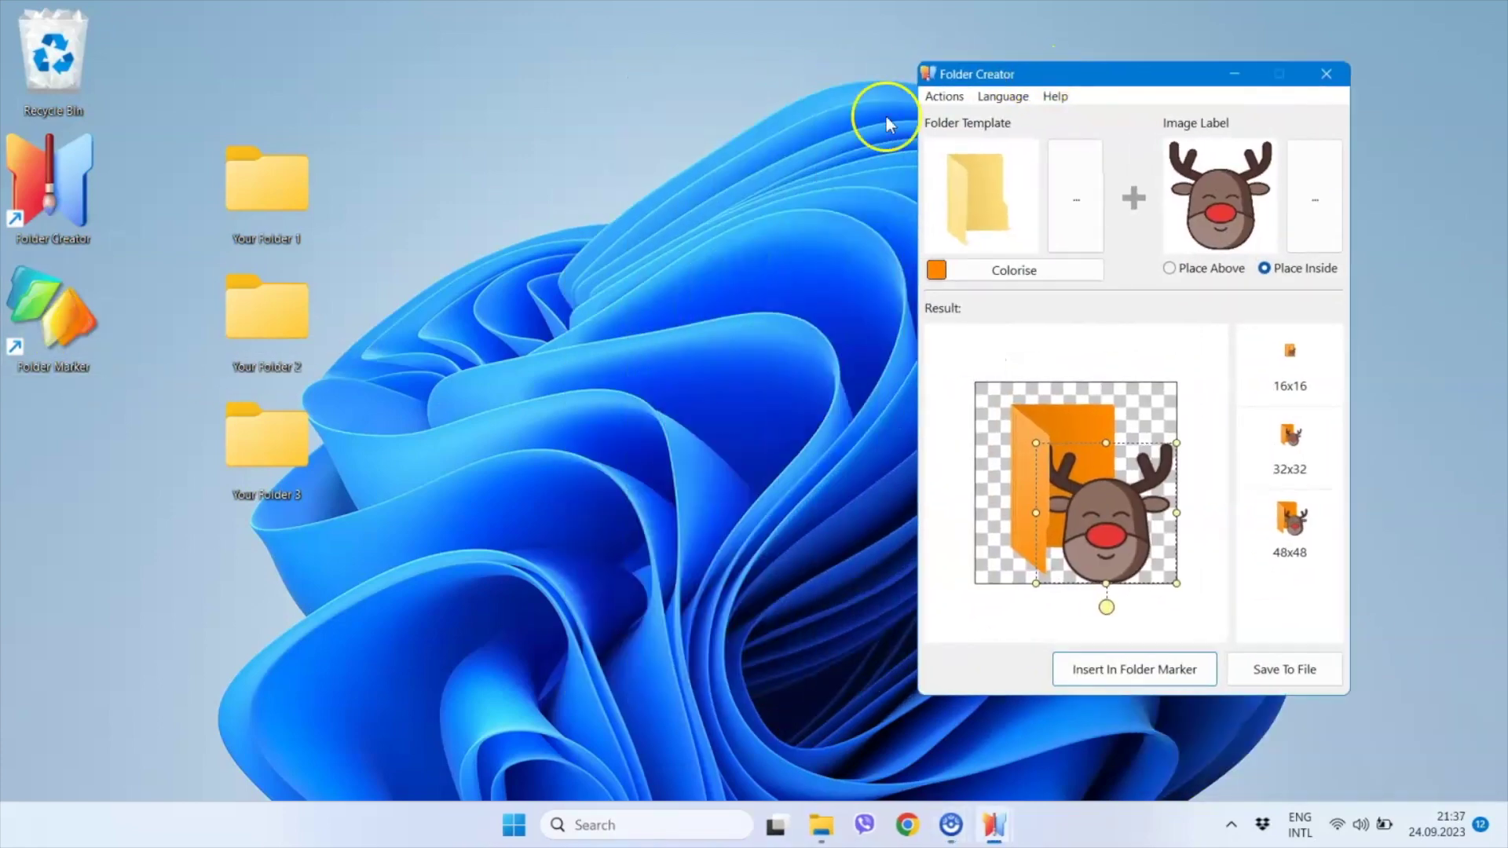
{"action": "double_click", "coordinate": [37, 336]}
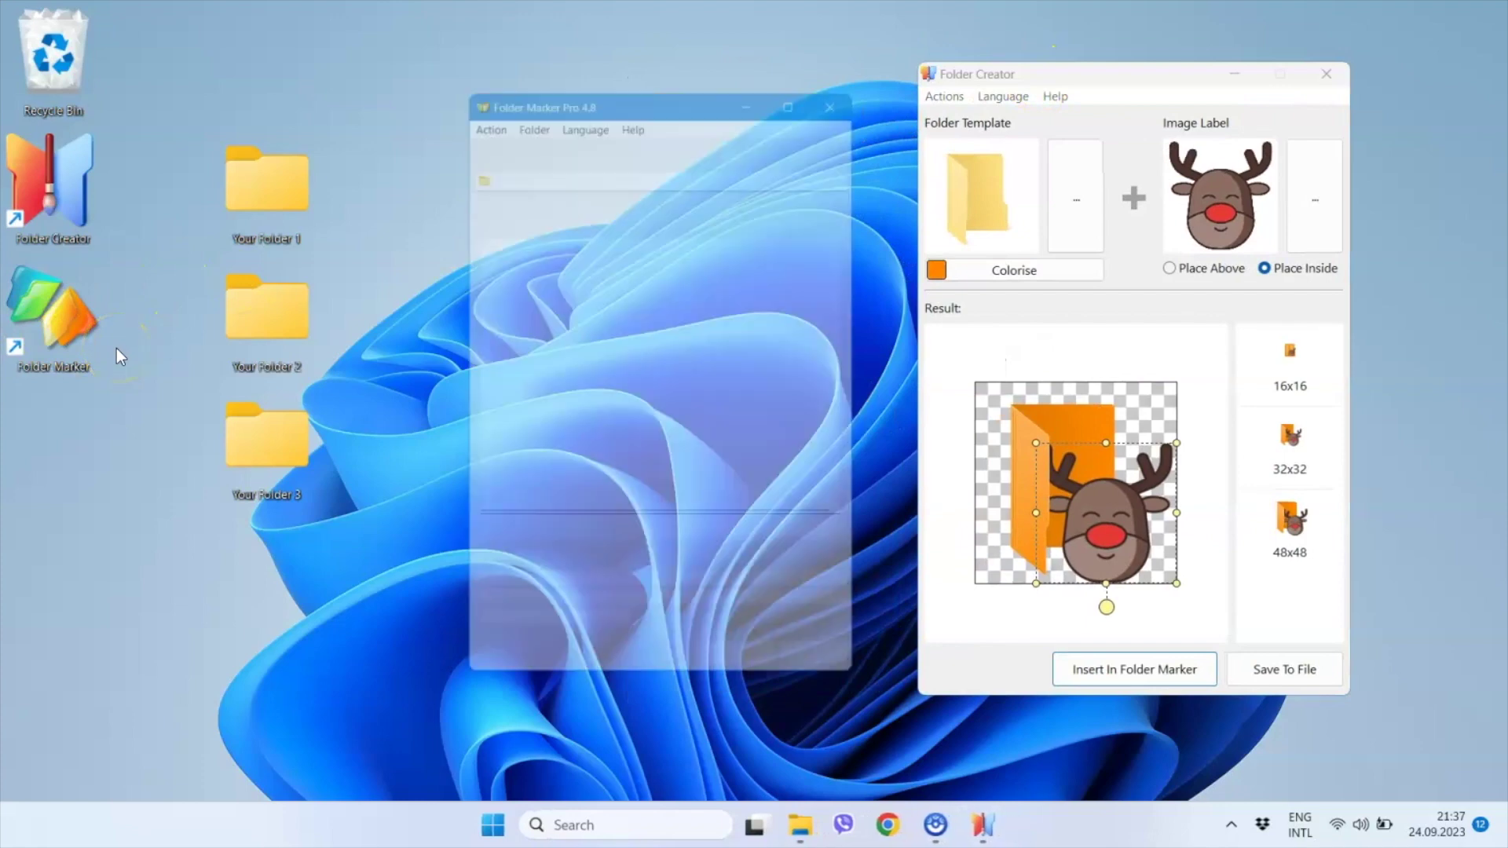
{"action": "left_click_drag", "start_coordinate": [656, 80], "coordinate": [691, 79]}
{"action": "left_click_drag", "start_coordinate": [267, 180], "coordinate": [562, 167]}
{"action": "double_click", "coordinate": [611, 261]}
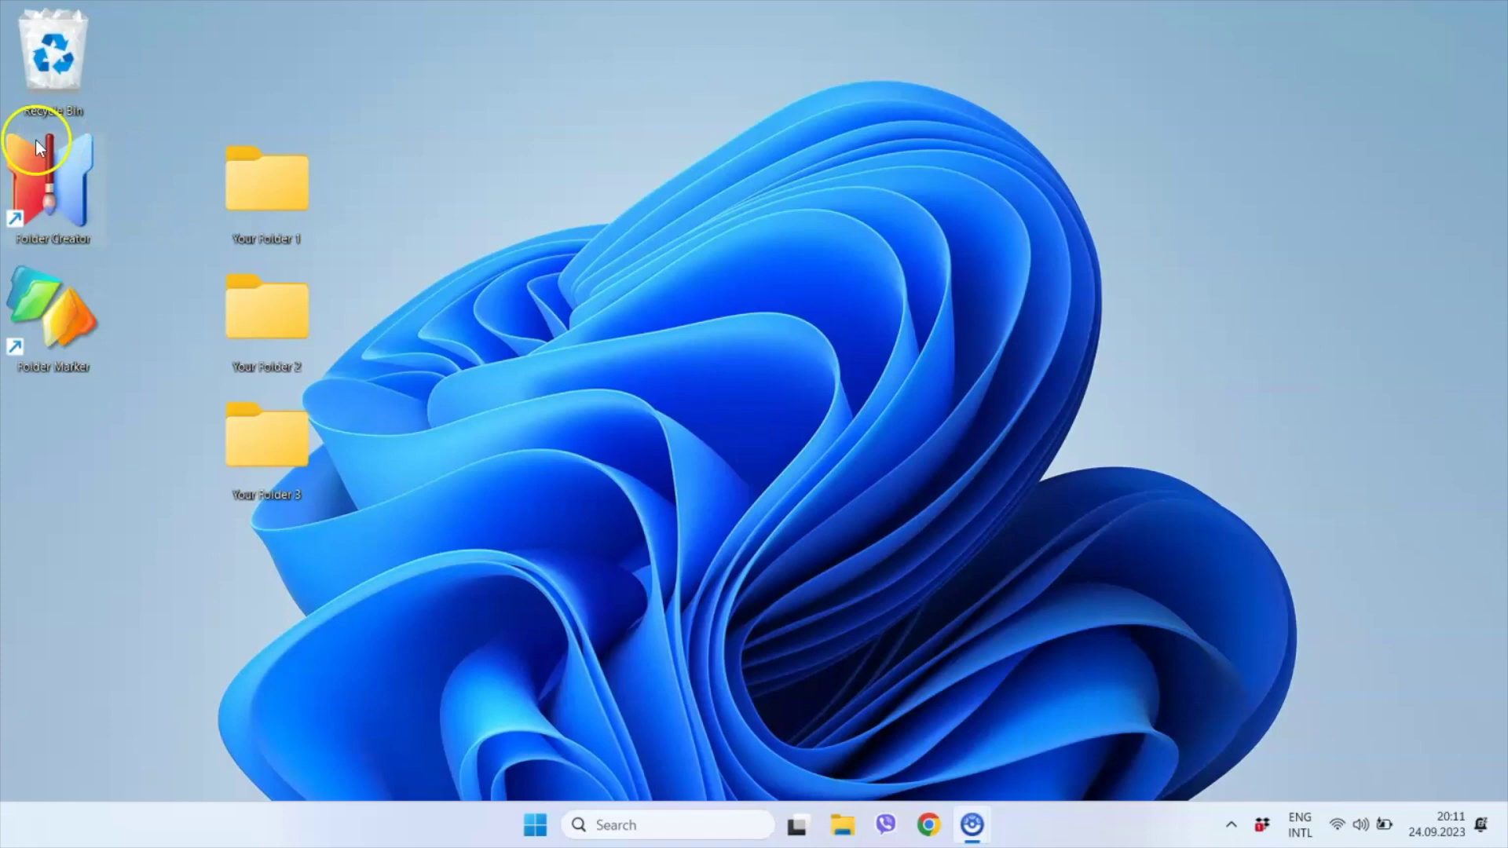
Launch Folder Creator from its desktop shortcut.
{"action": "double_click", "coordinate": [62, 188]}
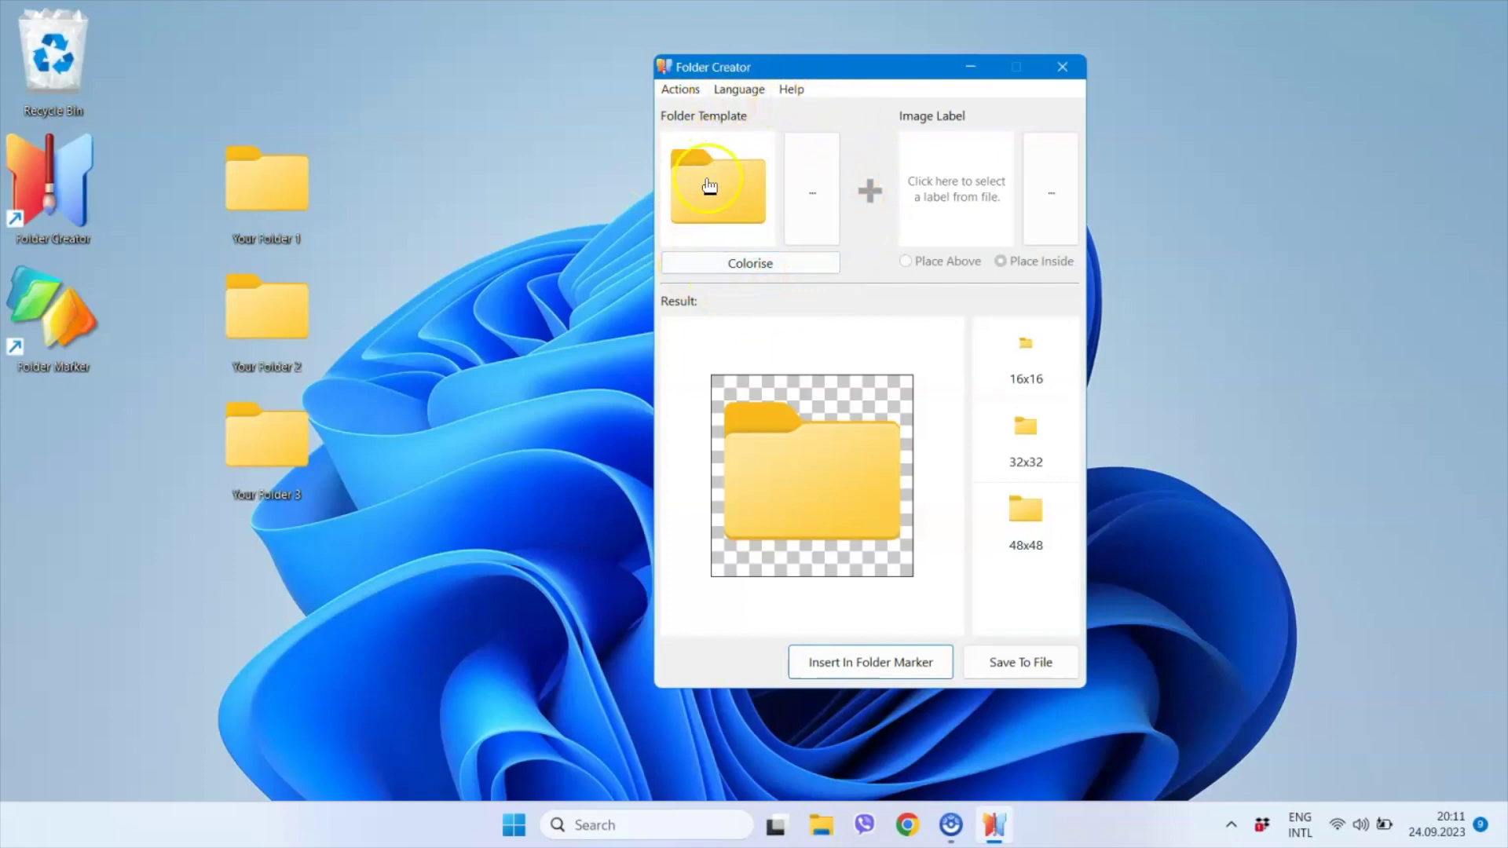
Apply the Windows 10 template in Select Template, then reopen it and pick Windows 11.
{"action": "left_click", "coordinate": [812, 182]}
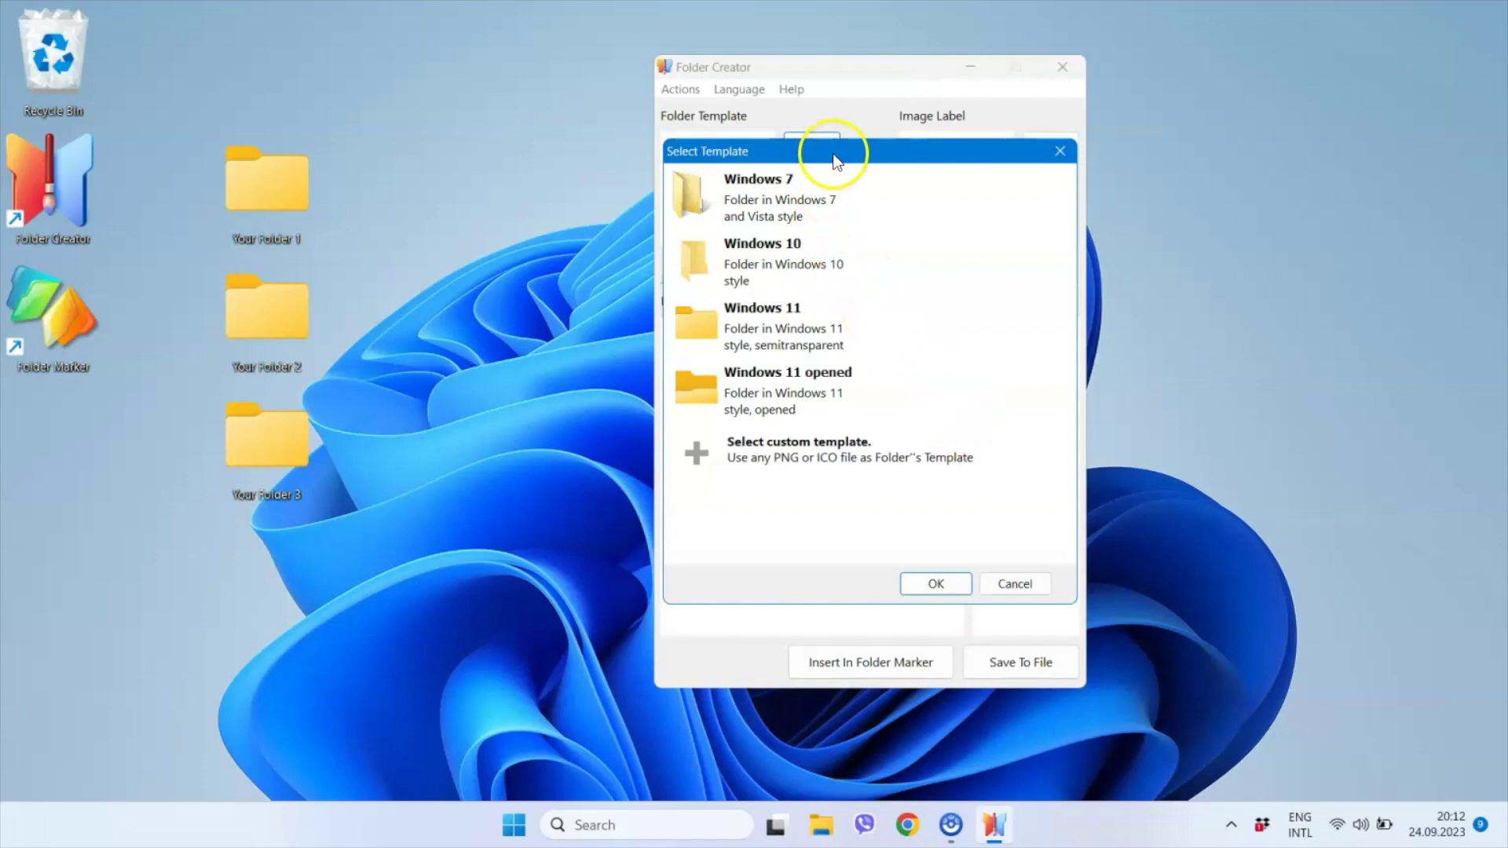
{"action": "left_click_drag", "start_coordinate": [823, 149], "coordinate": [1124, 147]}
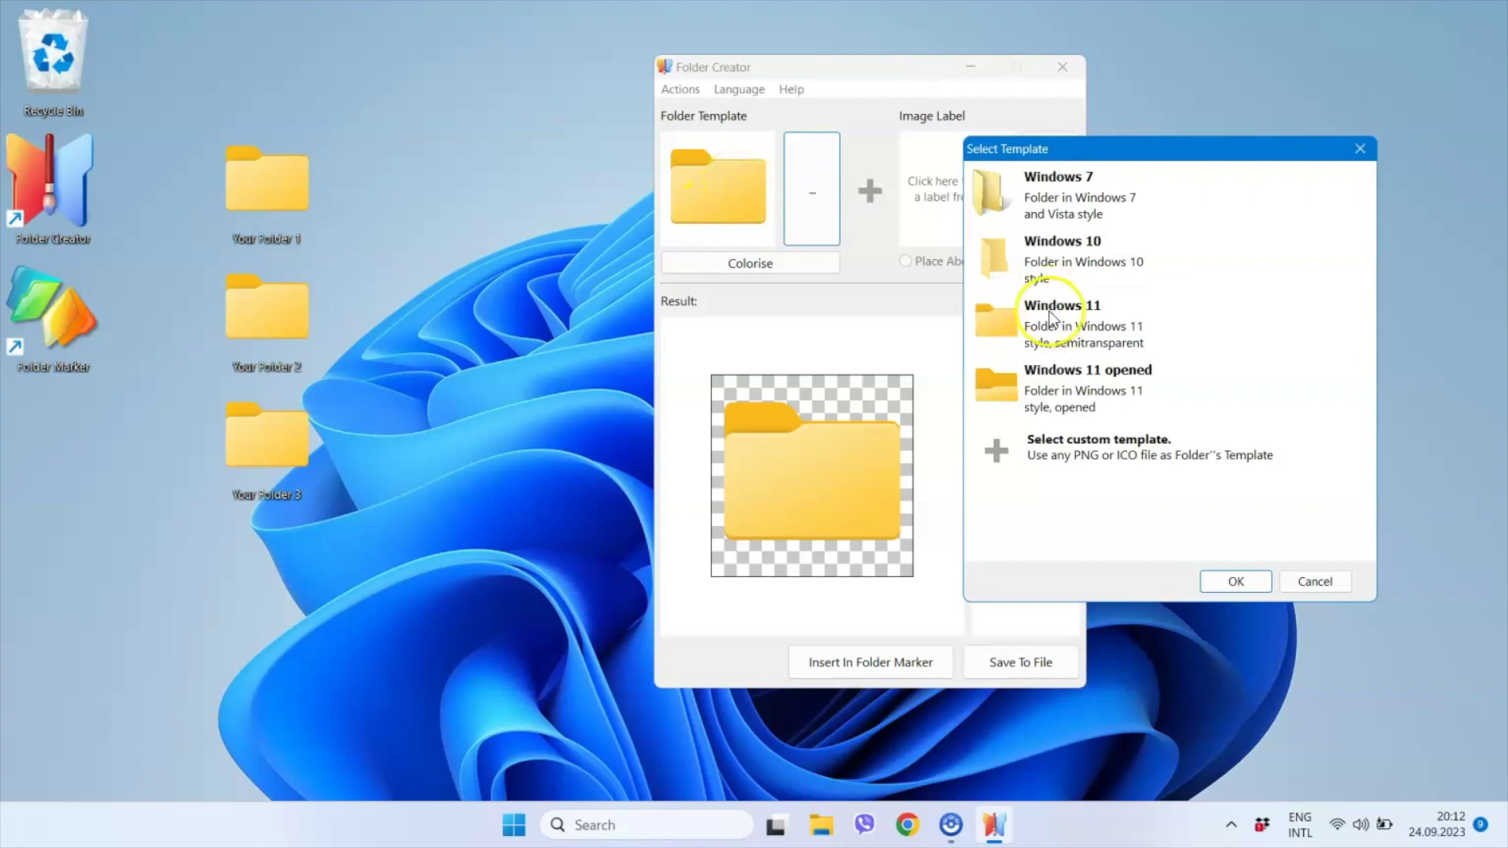
{"action": "left_click", "coordinate": [1013, 312]}
{"action": "left_click_drag", "start_coordinate": [1082, 153], "coordinate": [1061, 121]}
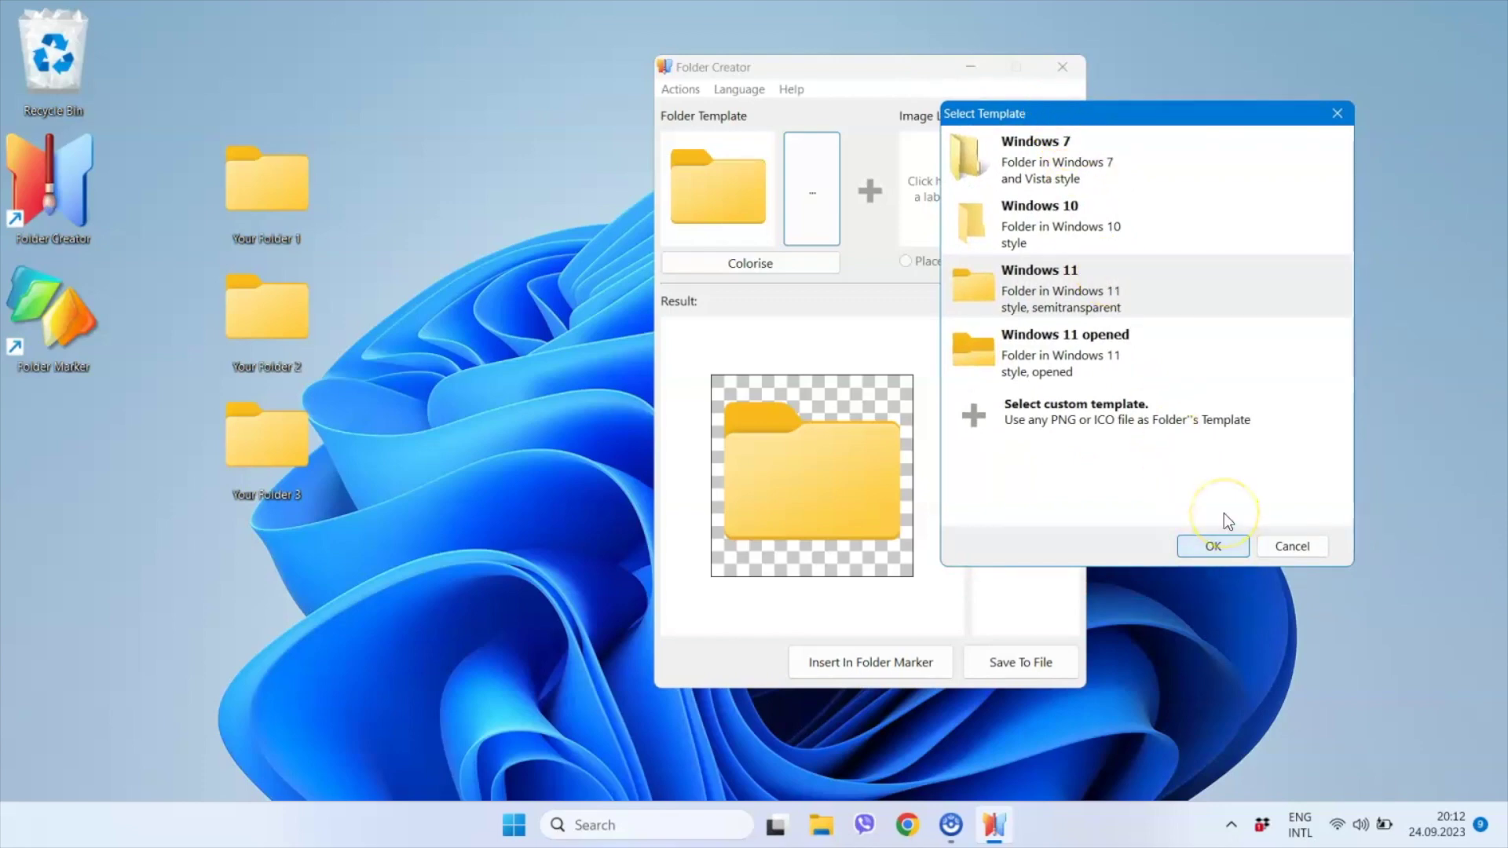
{"action": "left_click", "coordinate": [1021, 228]}
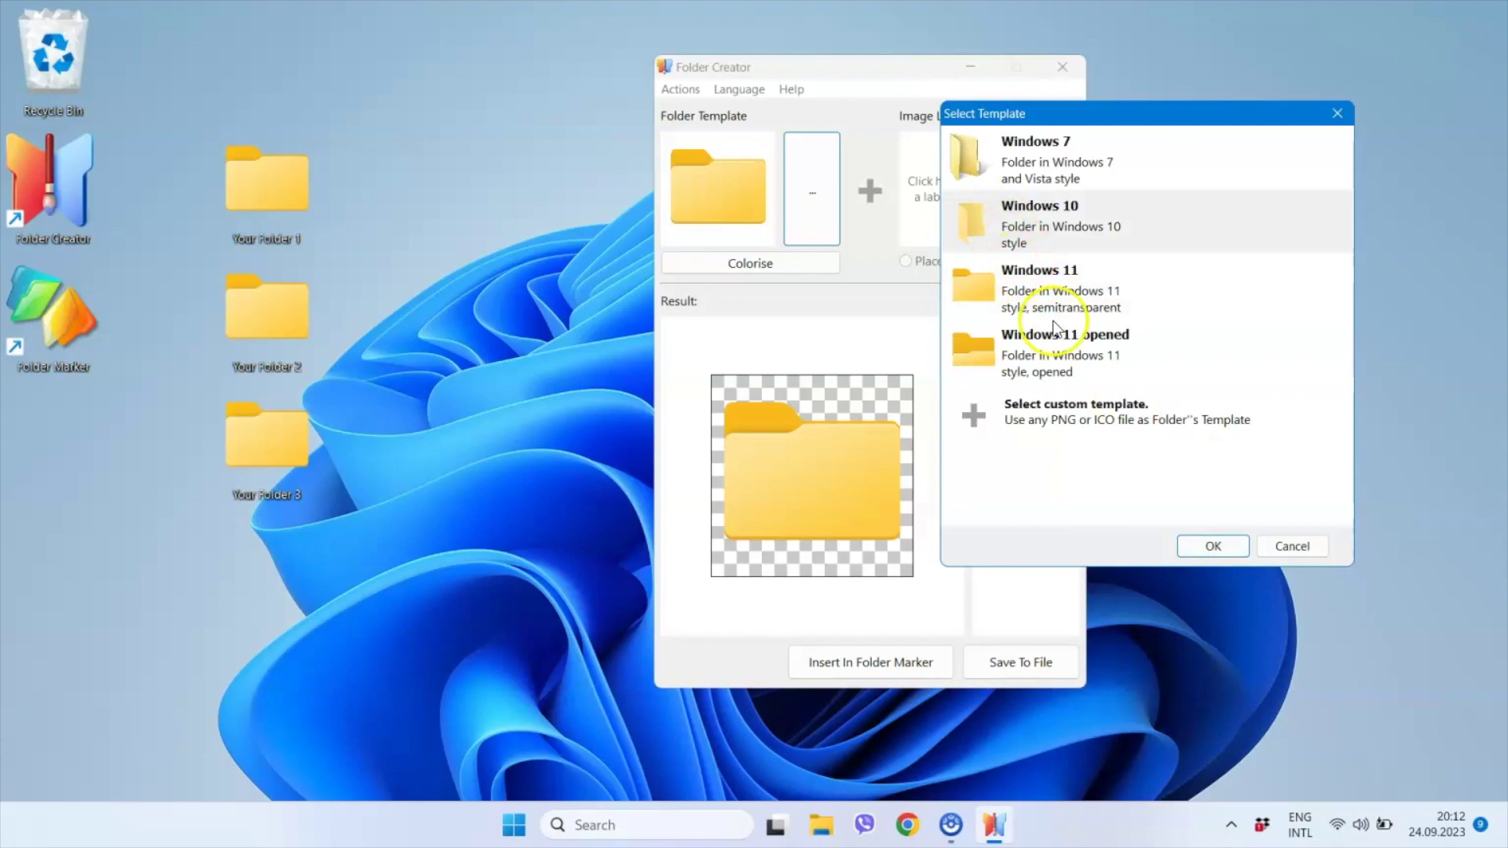
{"action": "left_click", "coordinate": [1213, 548]}
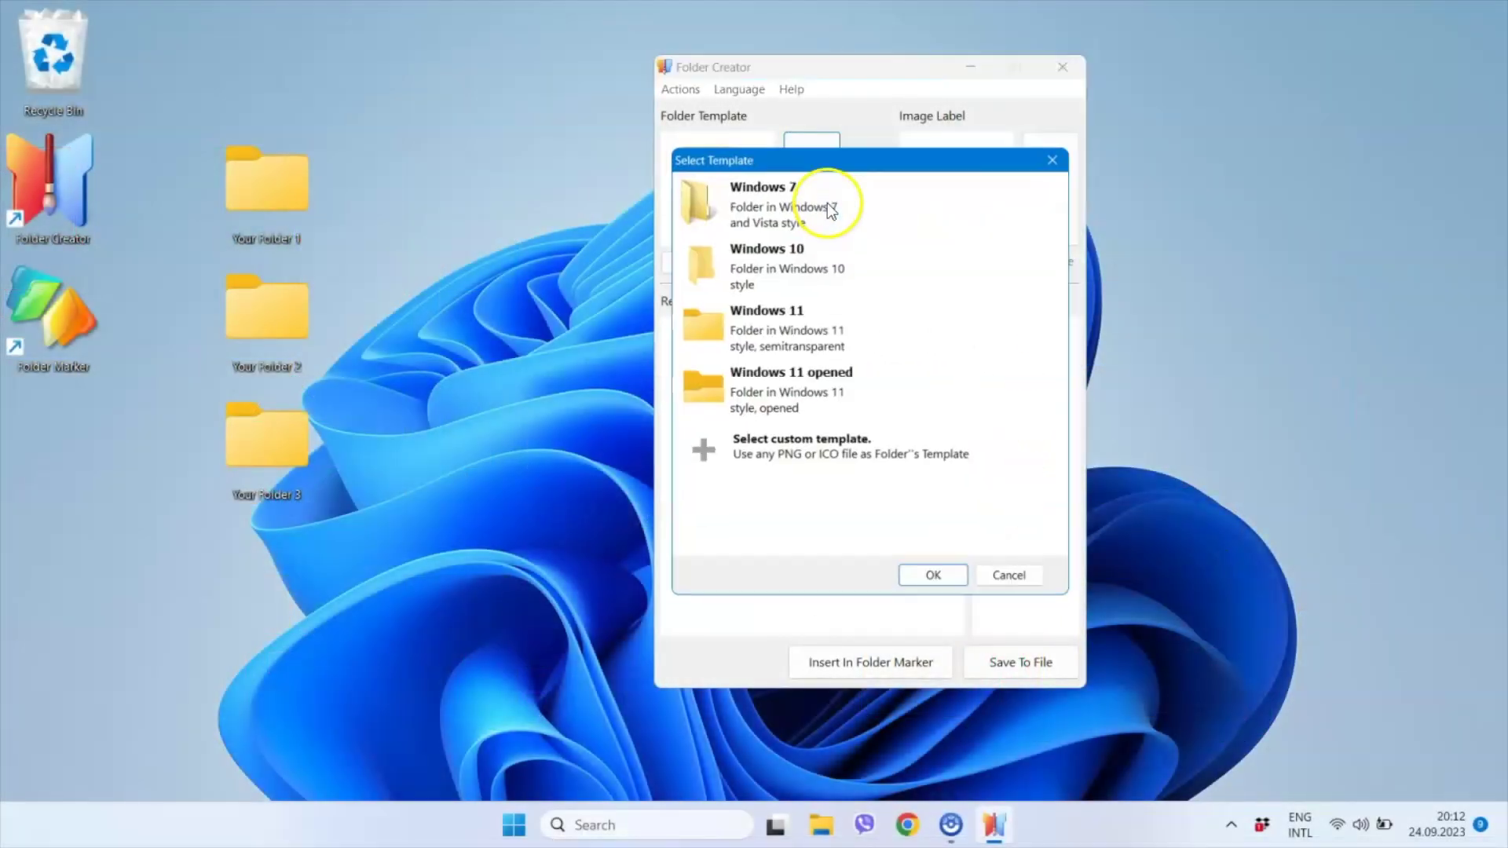
{"action": "left_click", "coordinate": [756, 336]}
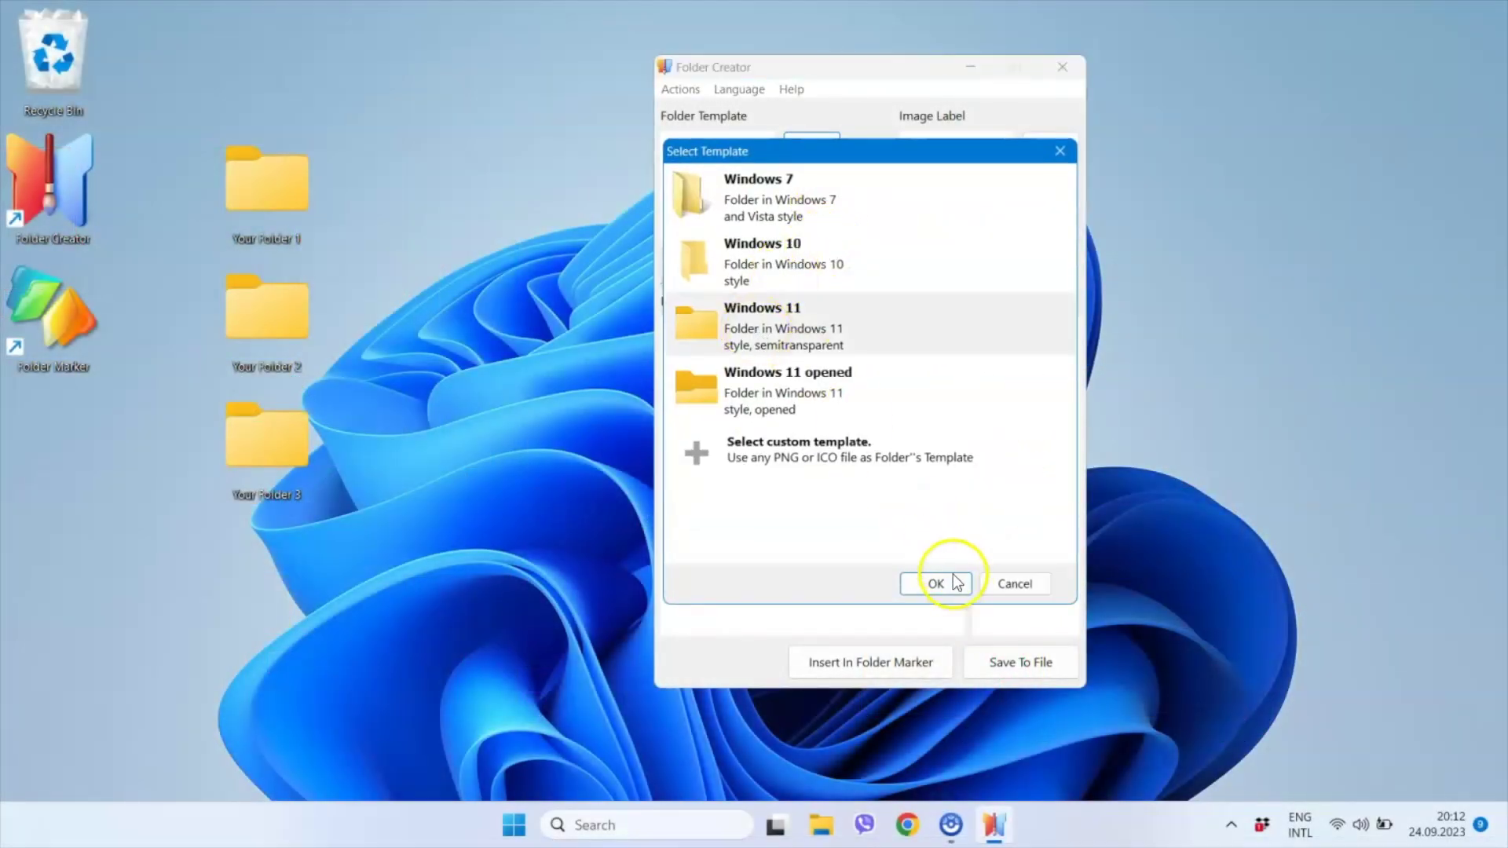
Confirm Windows 11 and select 9180326_peace_dove_hope_pigeon_freedom_icon.png in Downloads > Images as the label.
{"action": "left_click", "coordinate": [936, 584]}
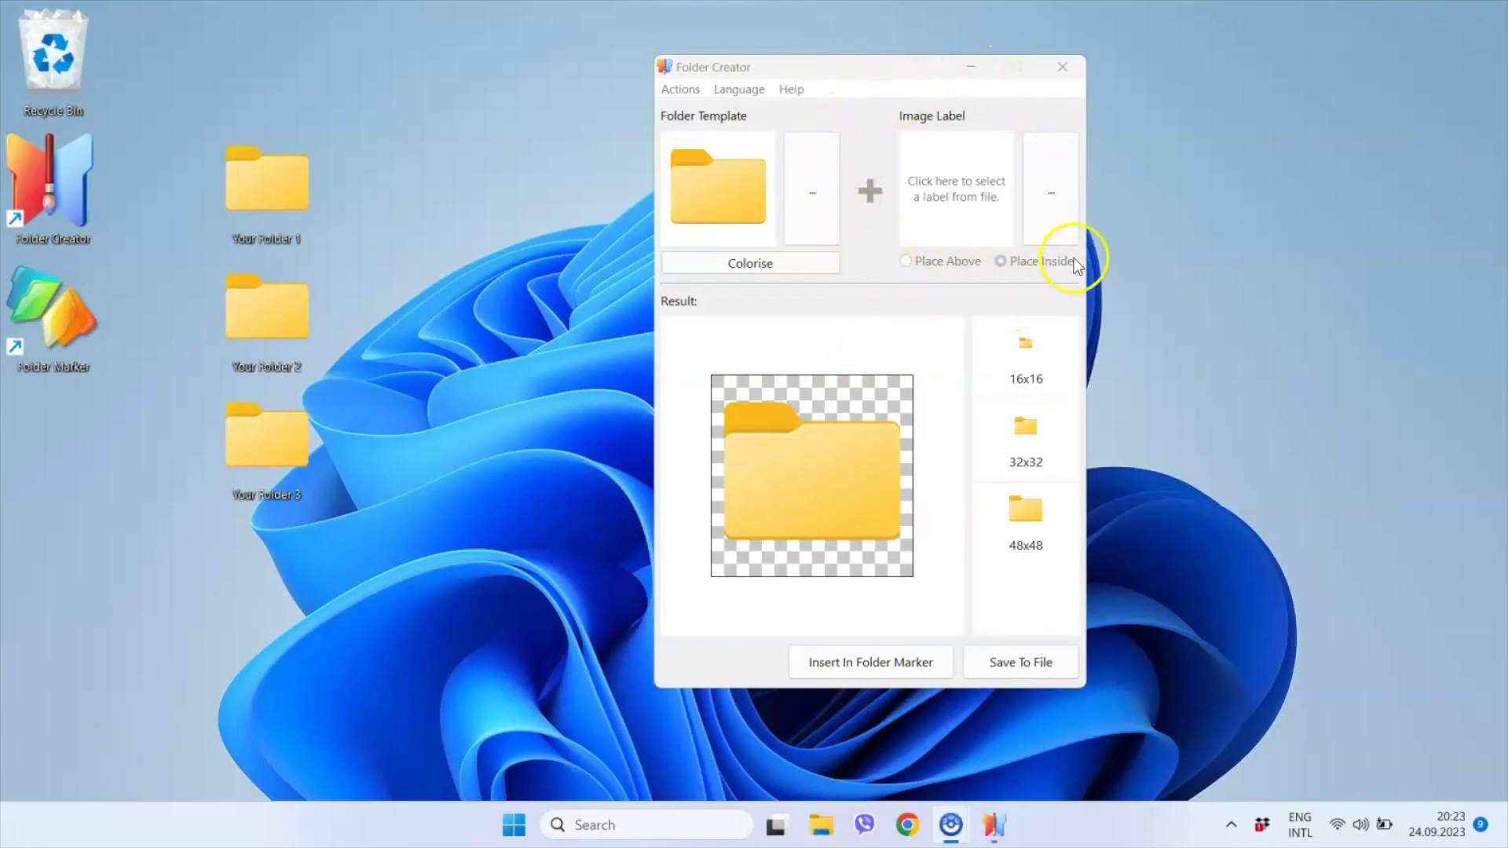
{"action": "left_click", "coordinate": [1050, 205]}
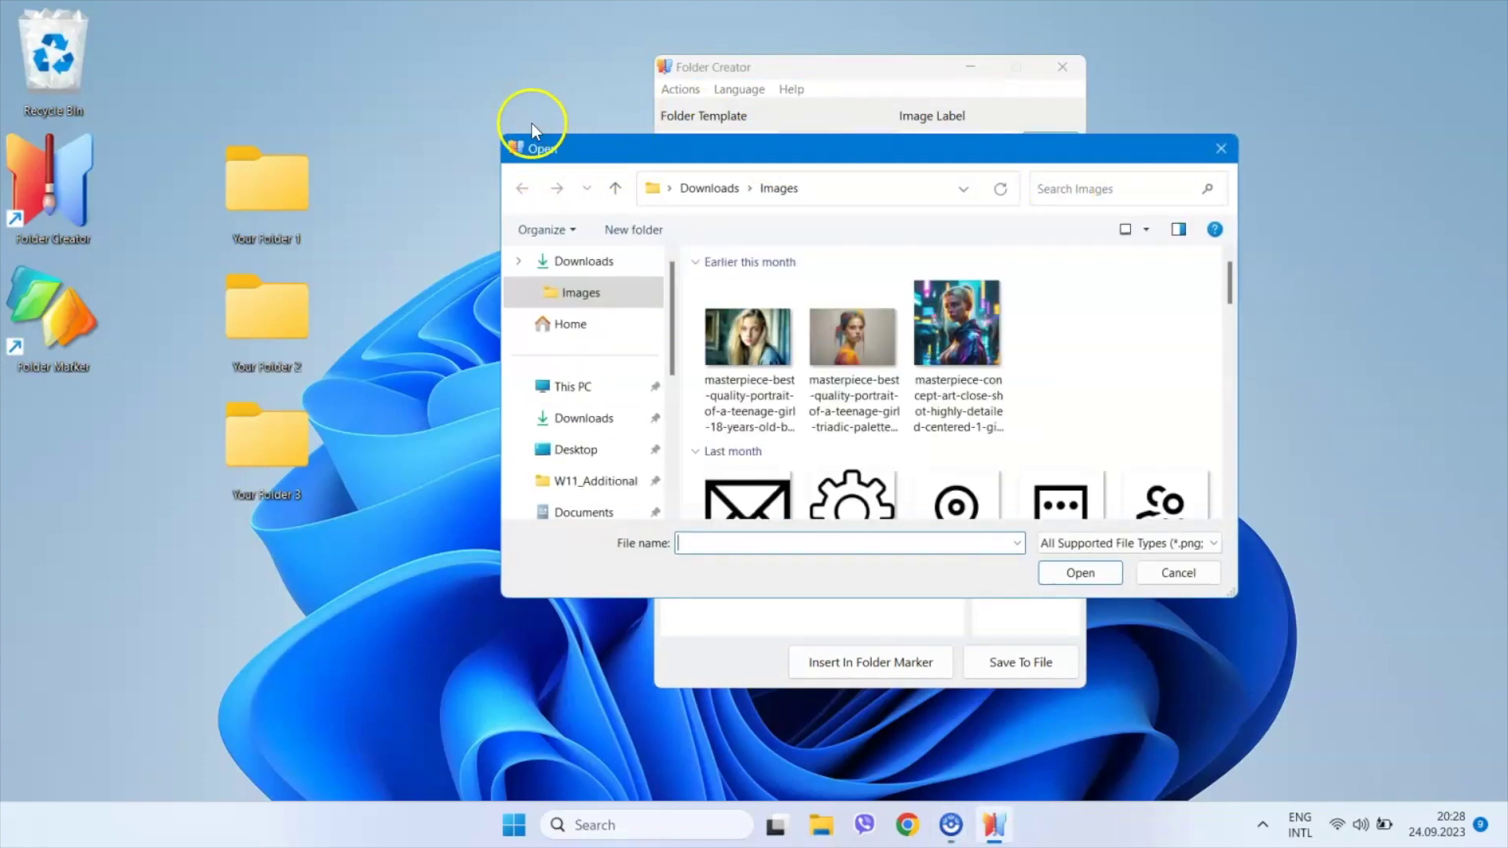
{"action": "left_click", "coordinate": [1212, 547]}
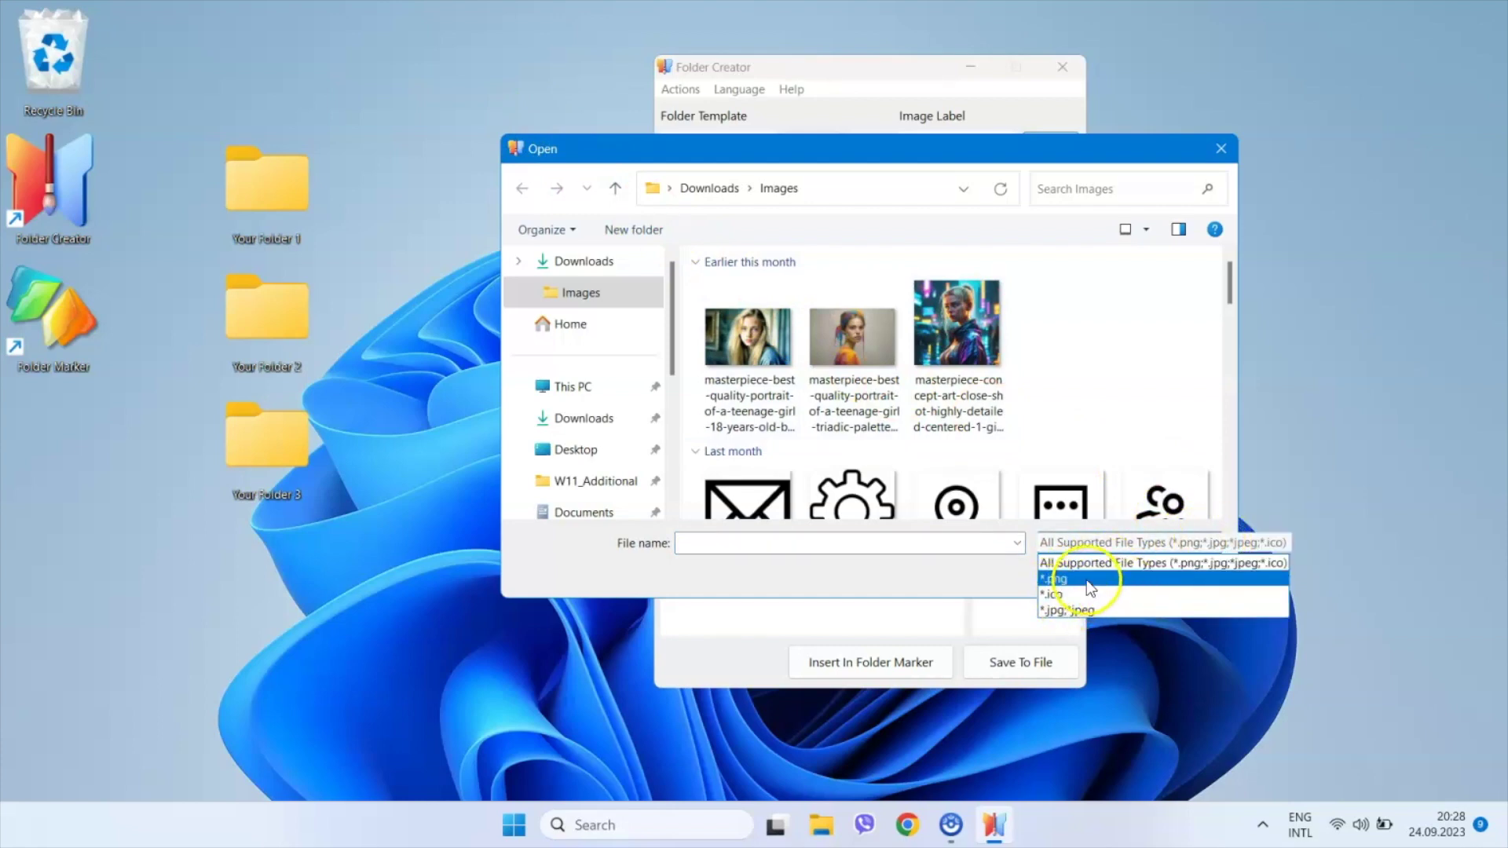
{"action": "left_click", "coordinate": [1107, 608]}
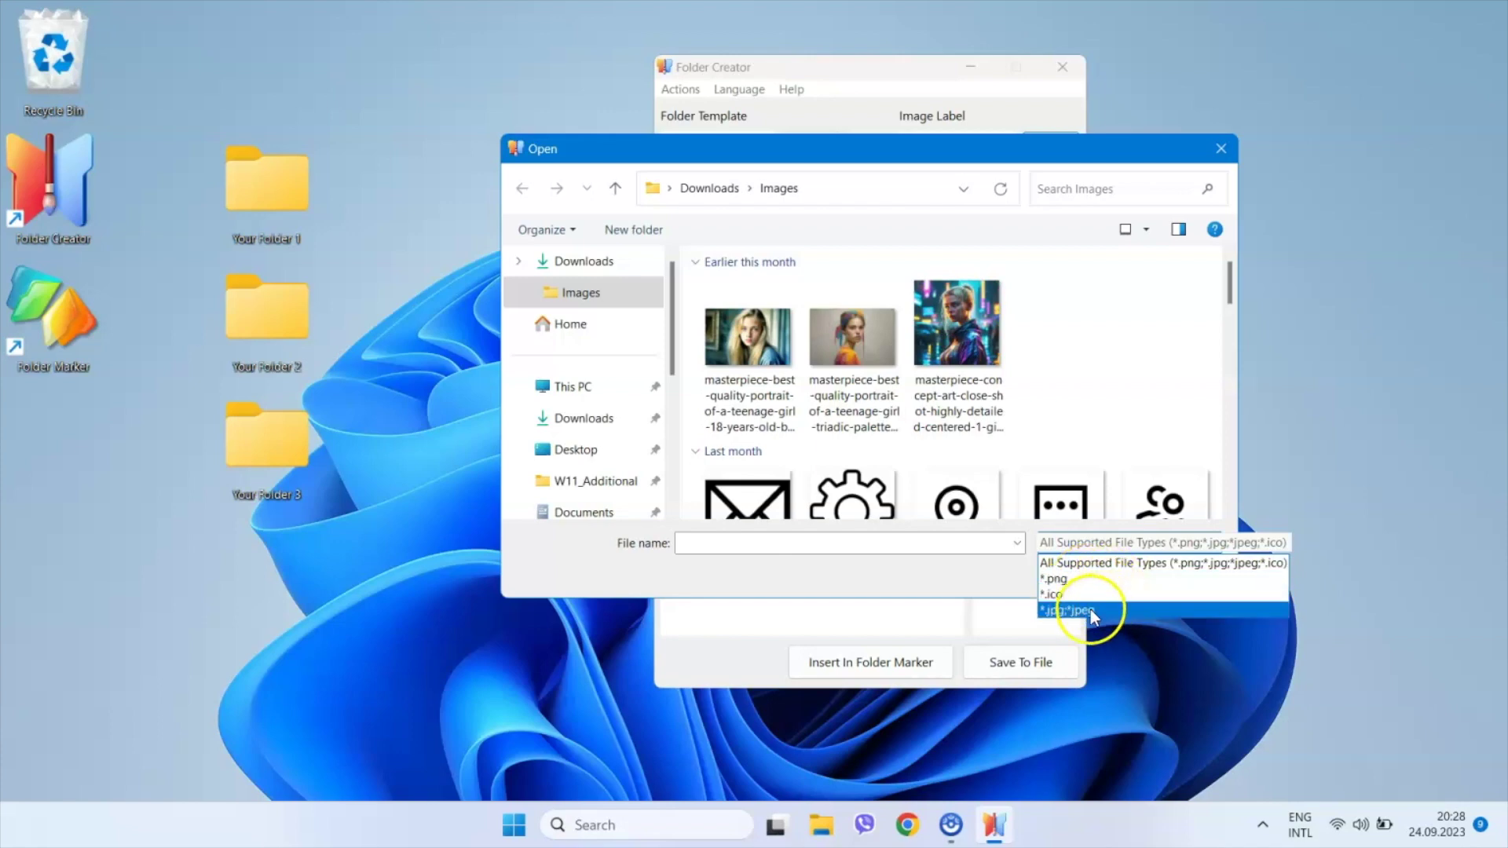
{"action": "left_click", "coordinate": [1109, 562]}
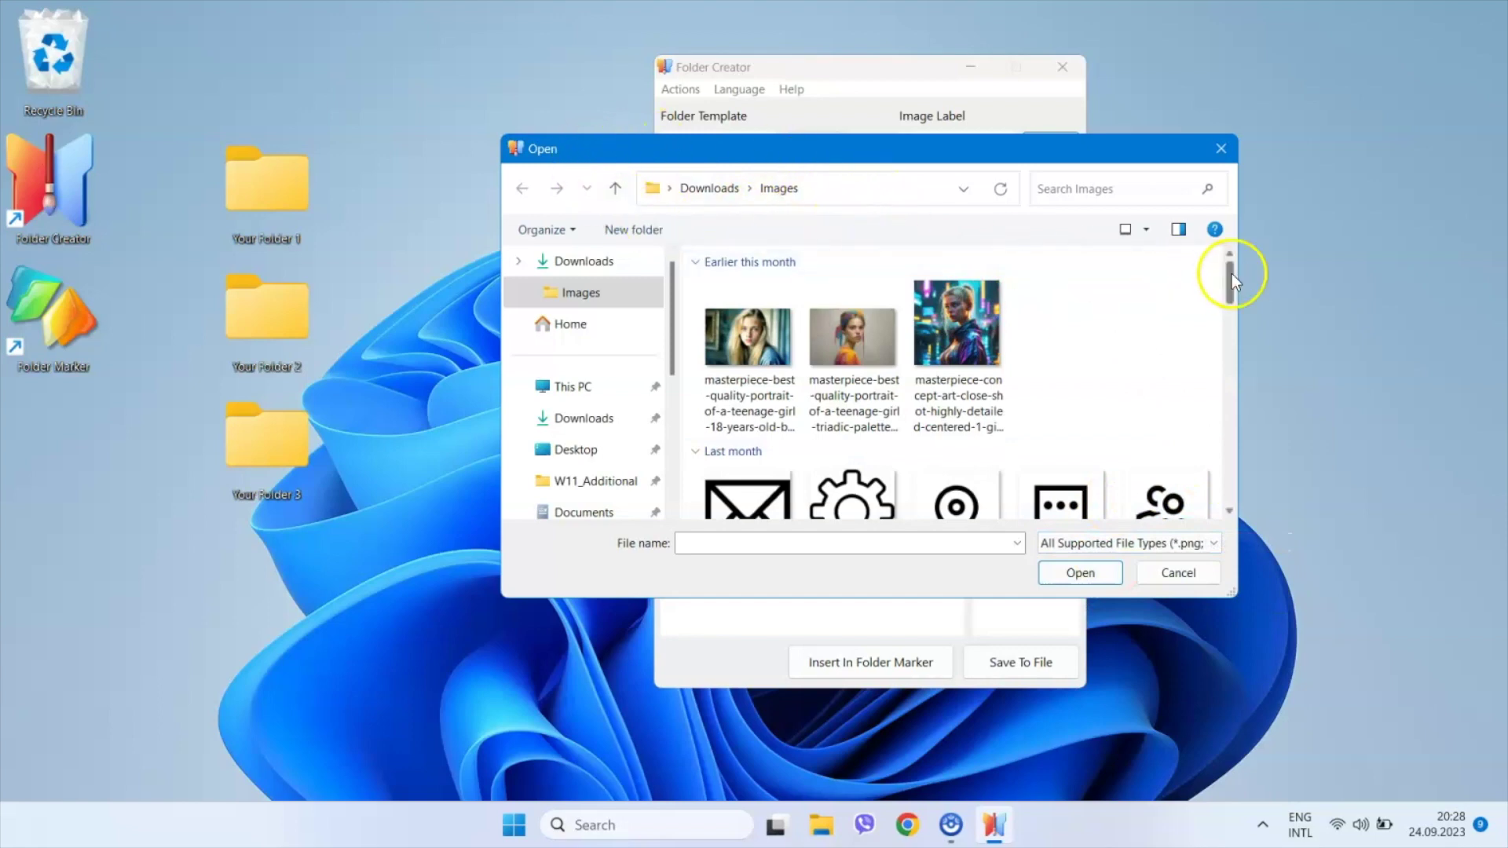
{"action": "left_click_drag", "start_coordinate": [1232, 276], "coordinate": [1261, 430]}
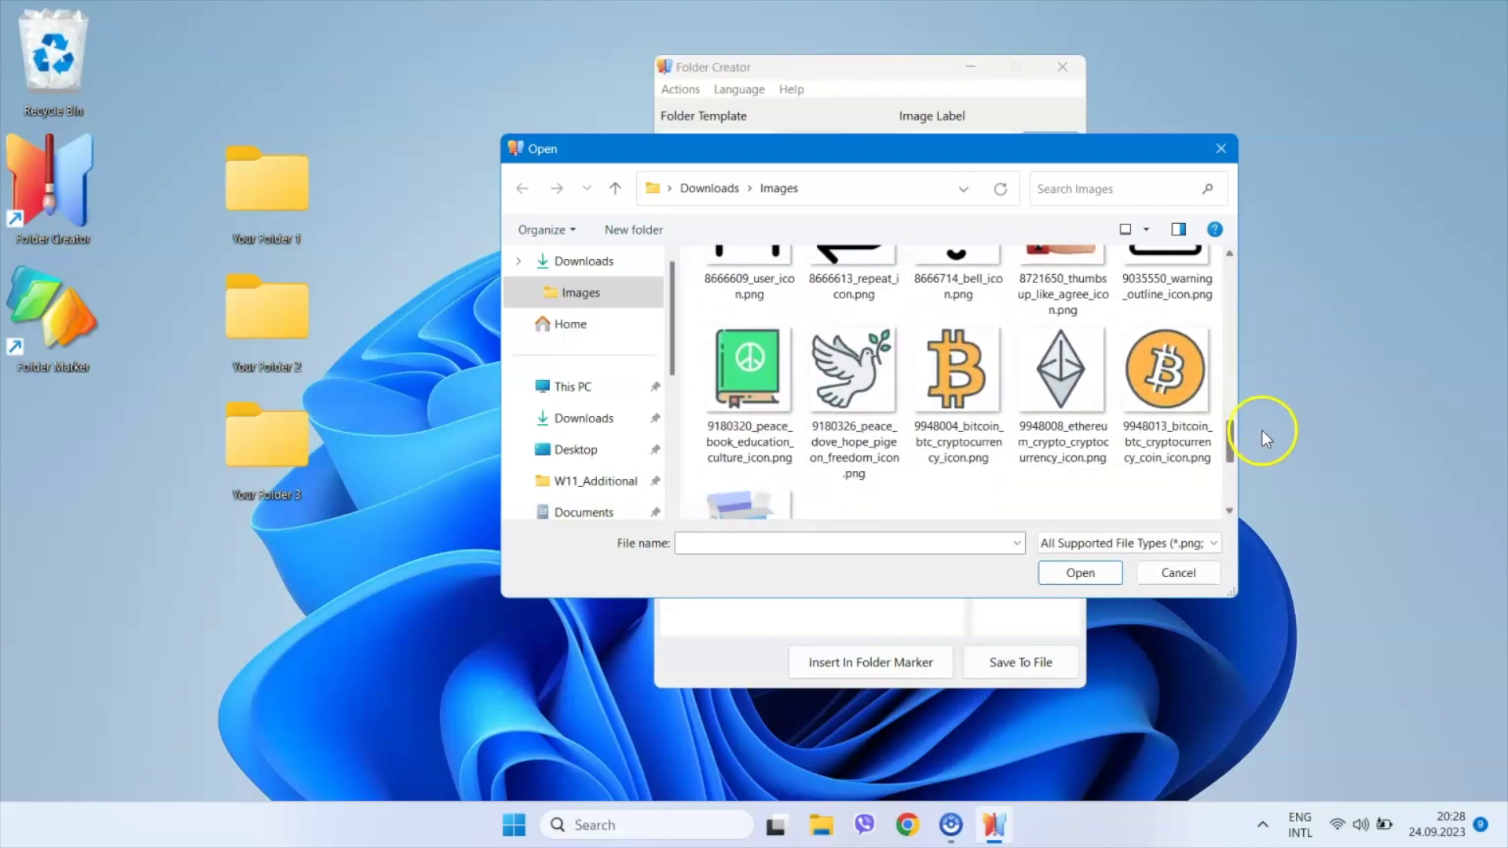
{"action": "left_click", "coordinate": [854, 364]}
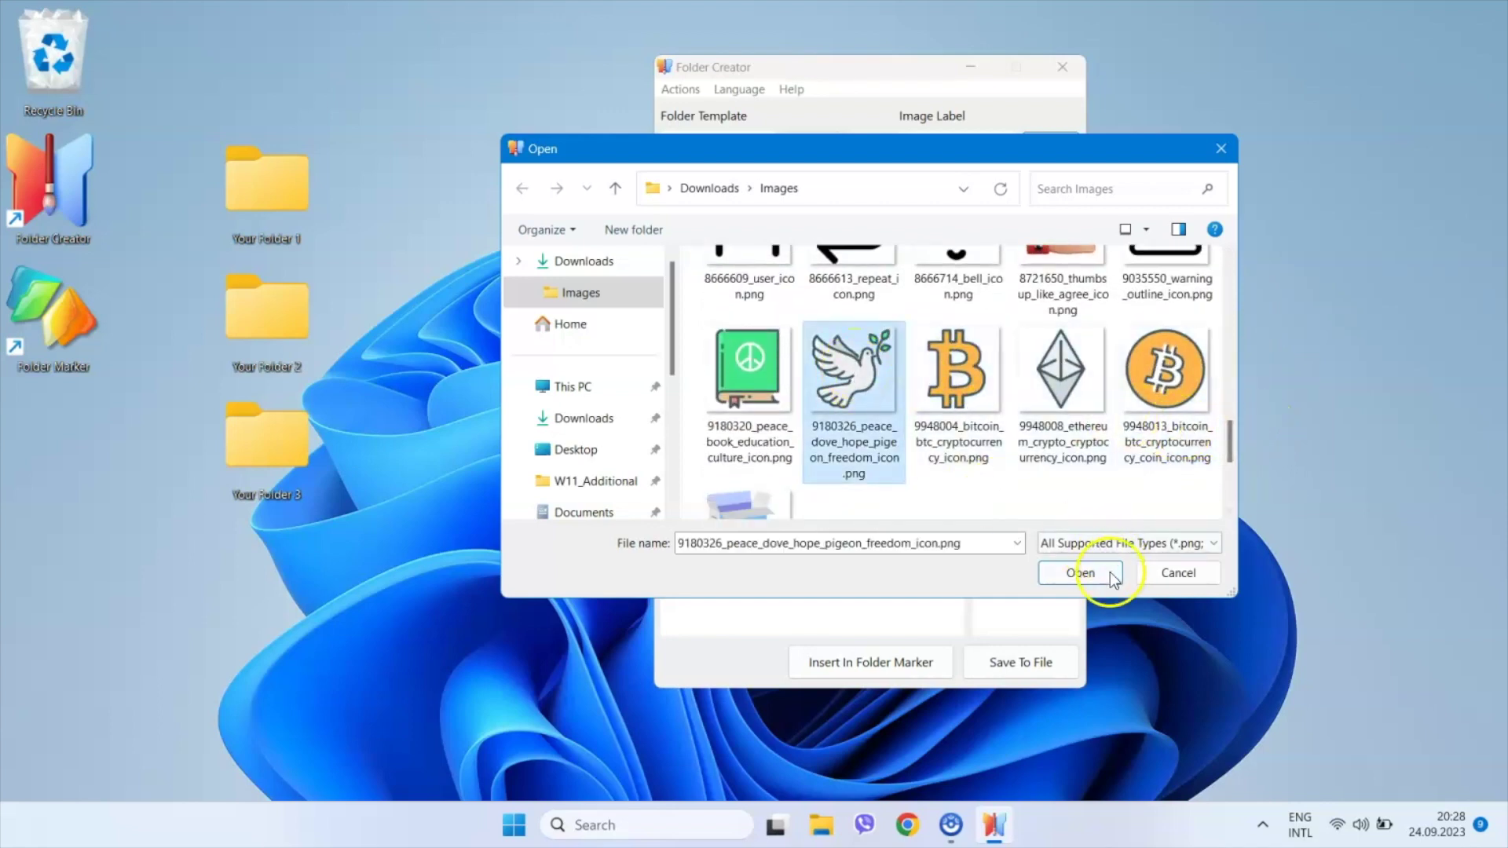
Load the dove image as the label and drag it around the folder preview.
{"action": "left_click", "coordinate": [1072, 577]}
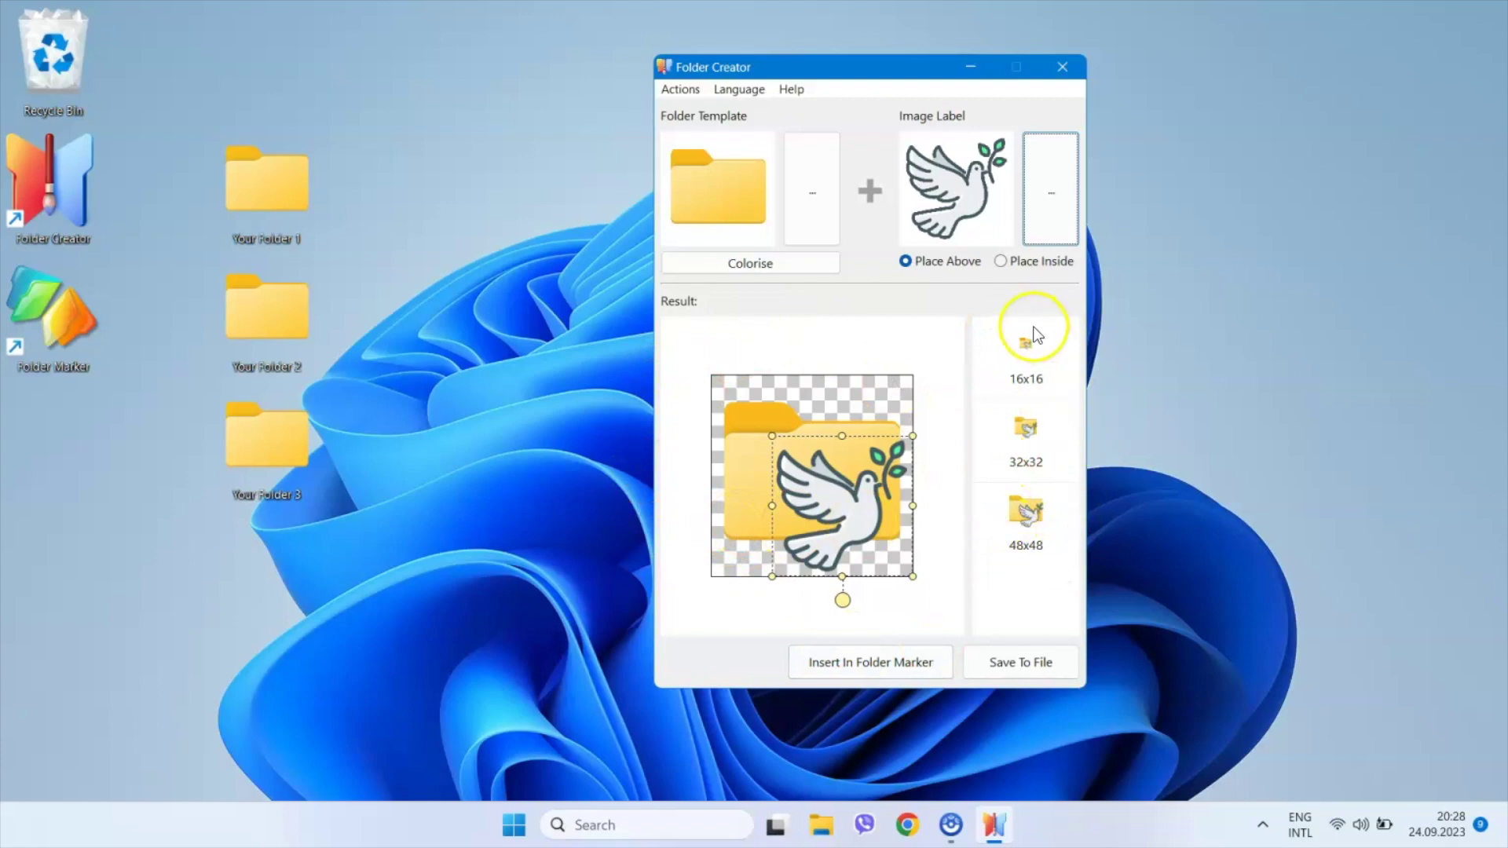
{"action": "left_click_drag", "start_coordinate": [843, 512], "coordinate": [793, 484]}
{"action": "left_click_drag", "start_coordinate": [792, 567], "coordinate": [867, 591]}
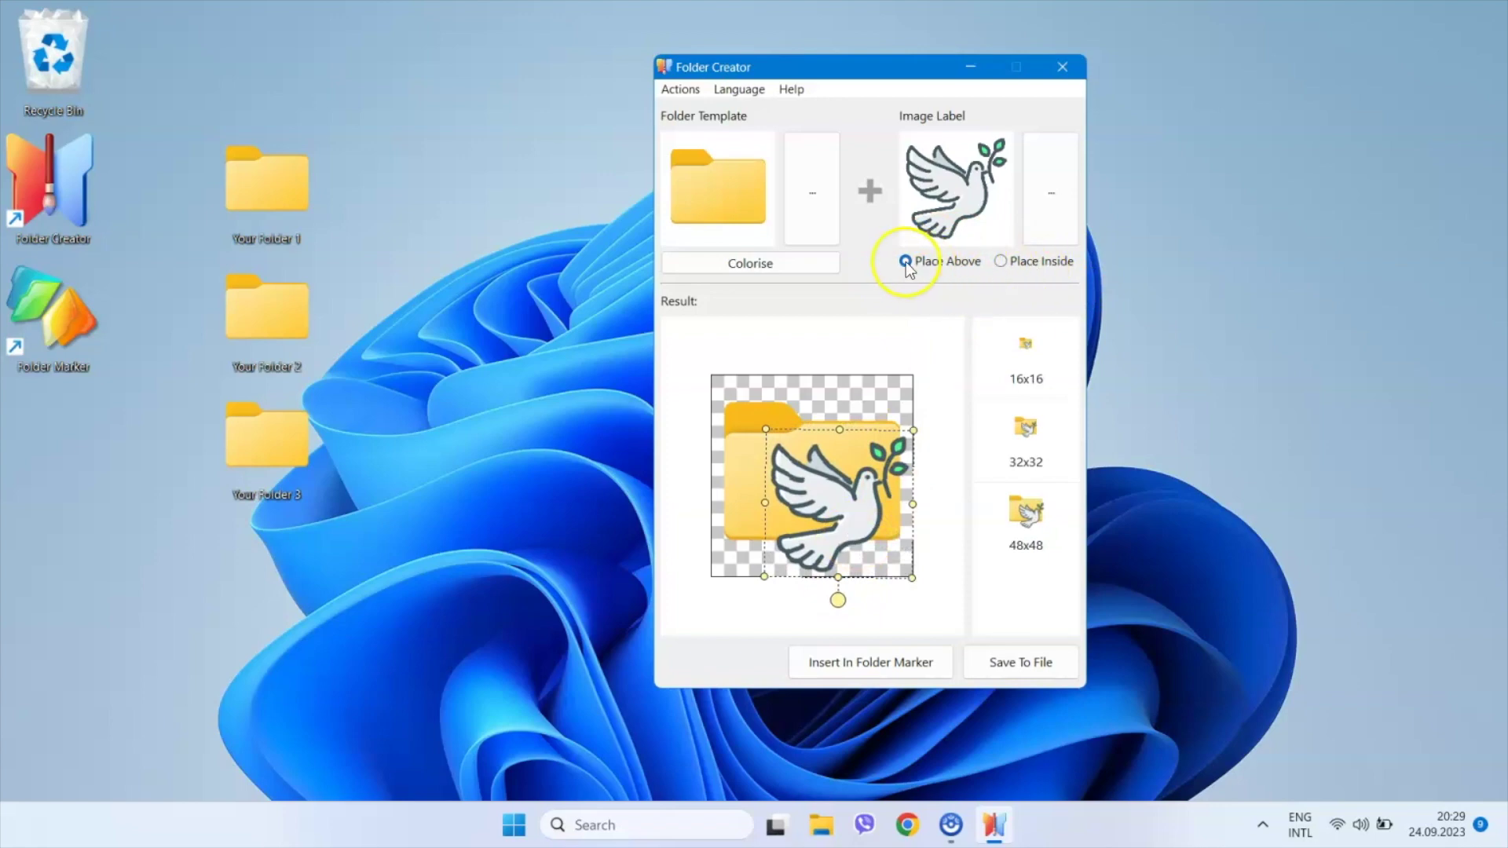
Compare Place Inside with Place Above, keep Place Above, and move the dove lower right.
{"action": "left_click", "coordinate": [1002, 266]}
{"action": "left_click_drag", "start_coordinate": [825, 515], "coordinate": [804, 450]}
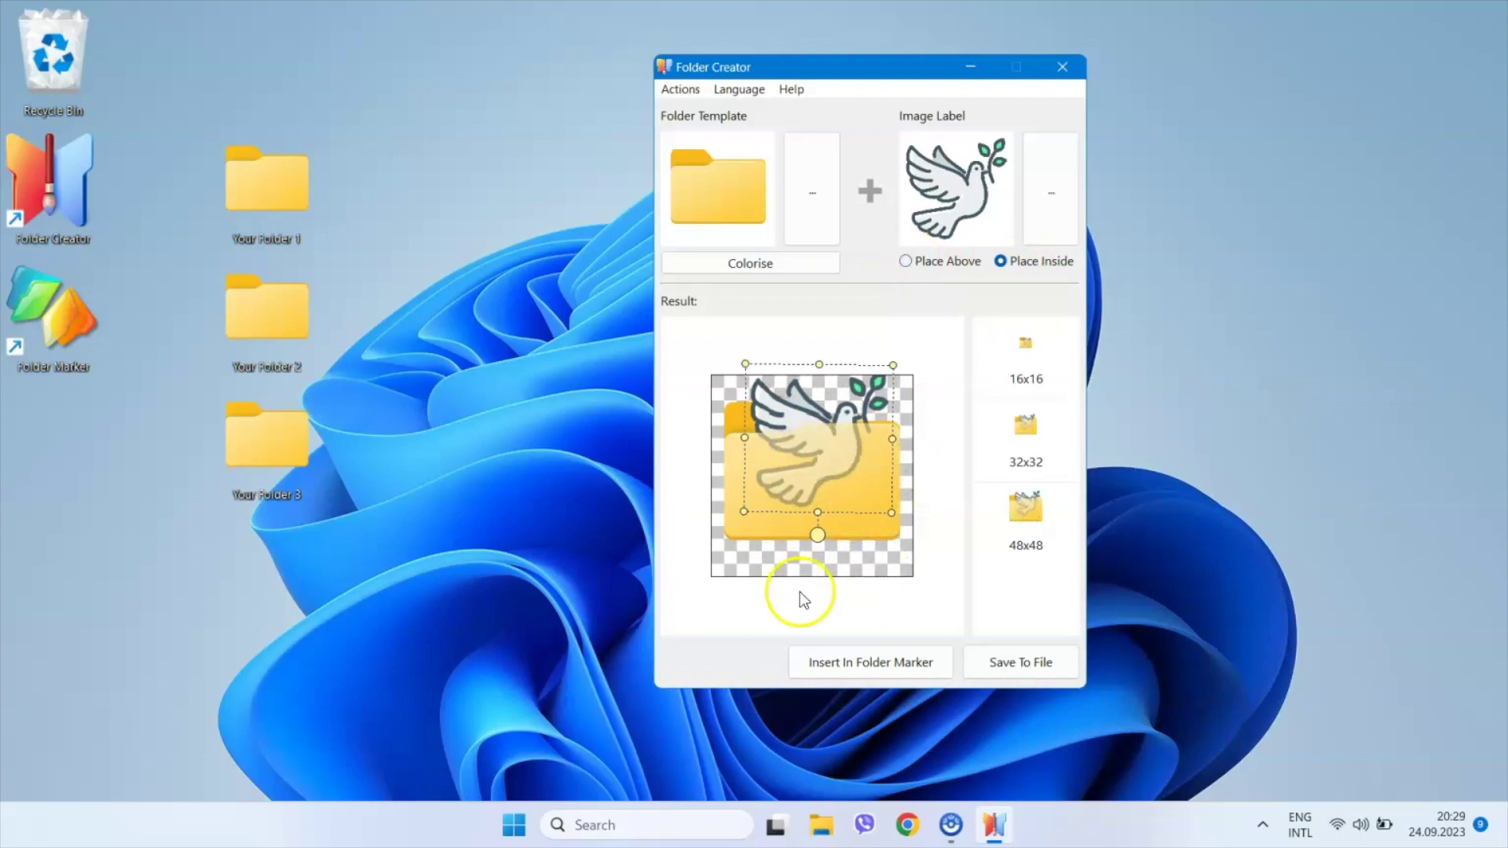
{"action": "left_click", "coordinate": [909, 263]}
{"action": "left_click", "coordinate": [1000, 262]}
{"action": "left_click", "coordinate": [906, 261]}
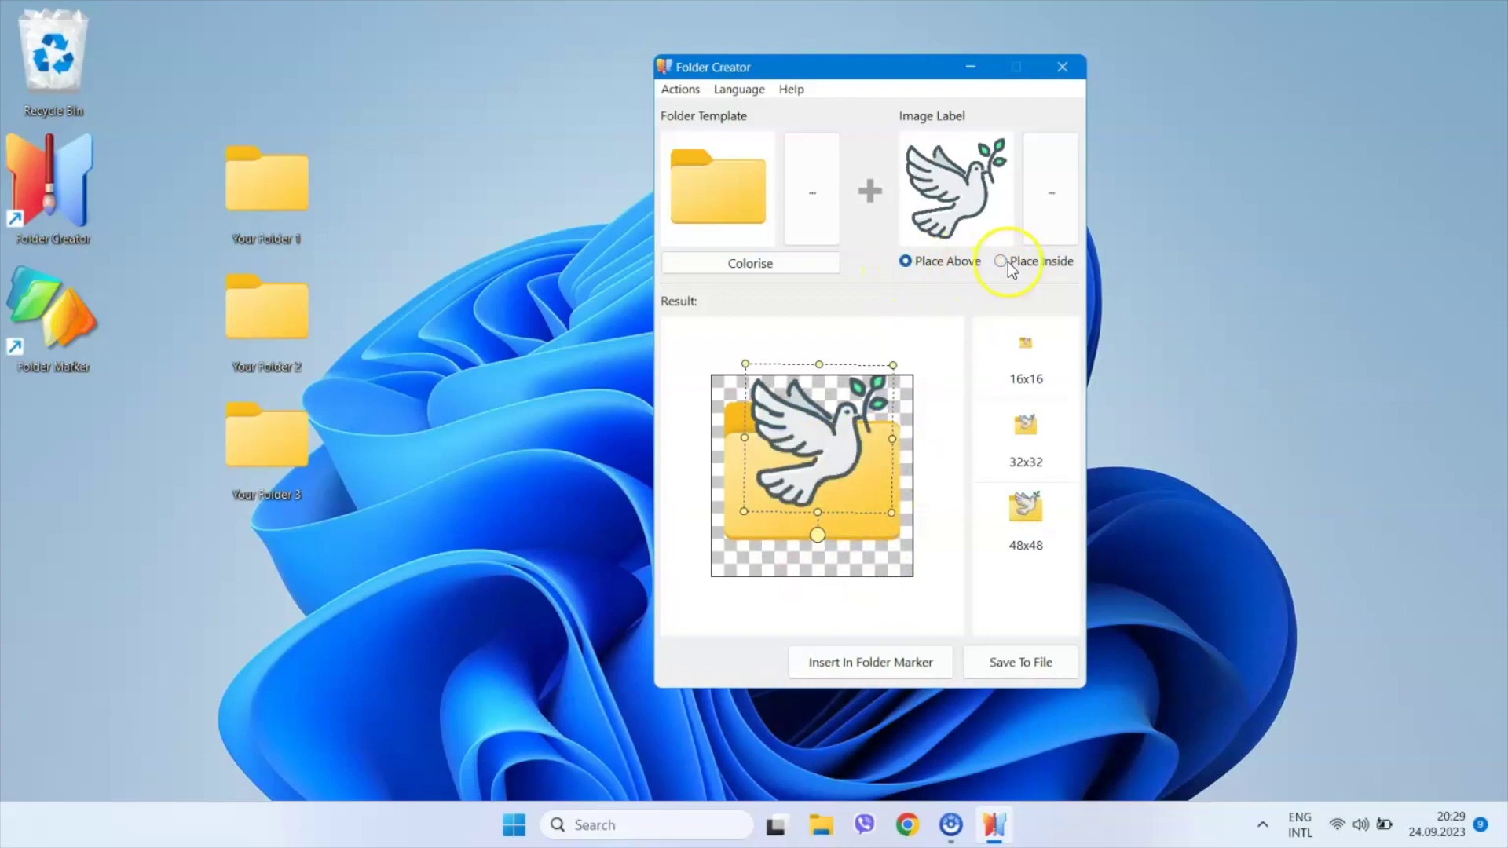
{"action": "left_click", "coordinate": [1001, 262]}
{"action": "left_click", "coordinate": [905, 261]}
{"action": "left_click_drag", "start_coordinate": [821, 440], "coordinate": [857, 500]}
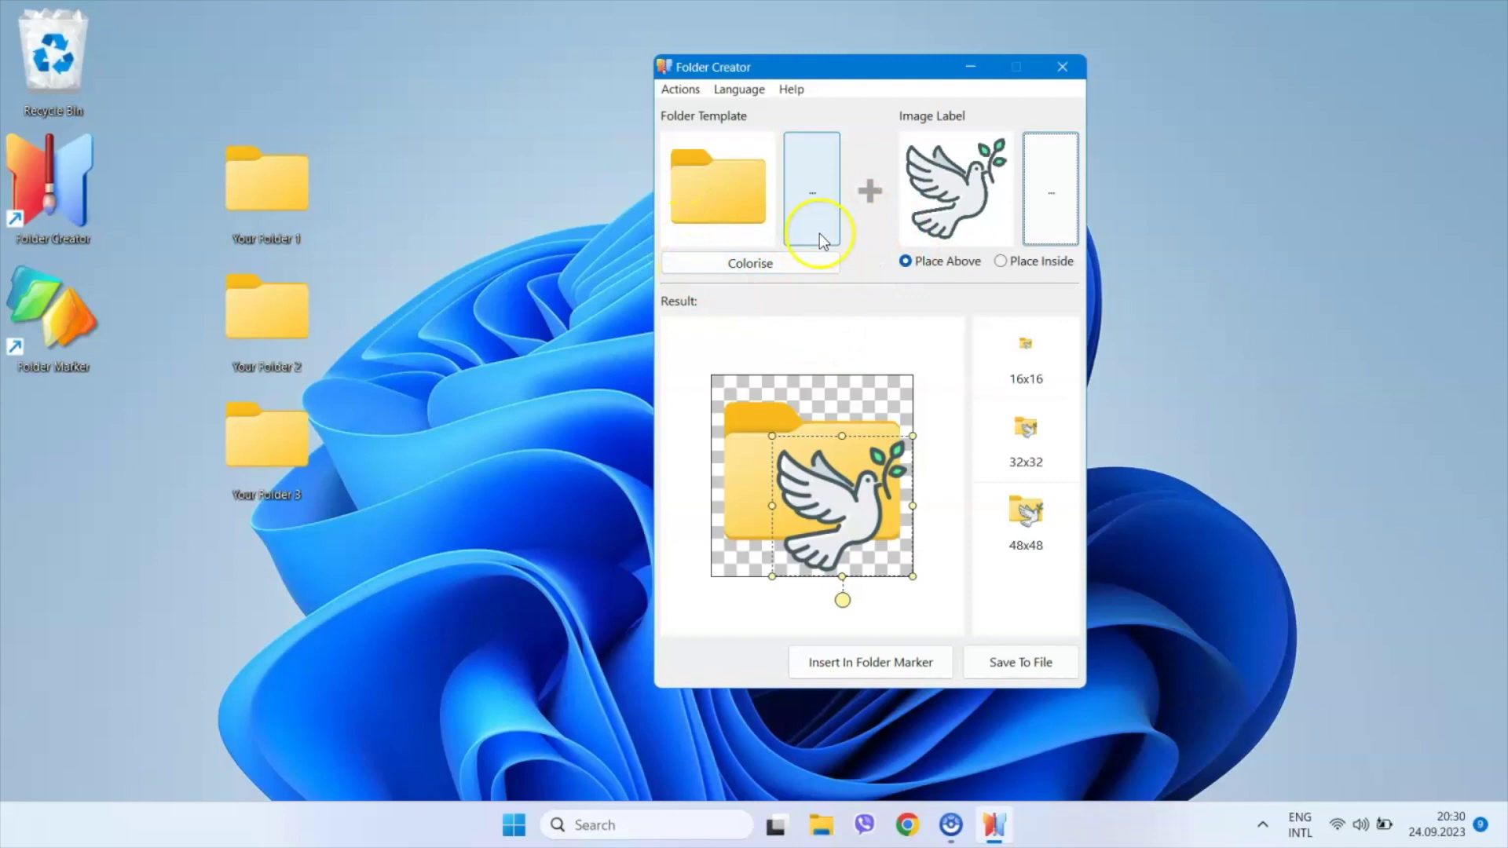
Try red, maroon, peach and orange Basic Colors swatches, then tint the folder blue.
{"action": "left_click", "coordinate": [751, 264]}
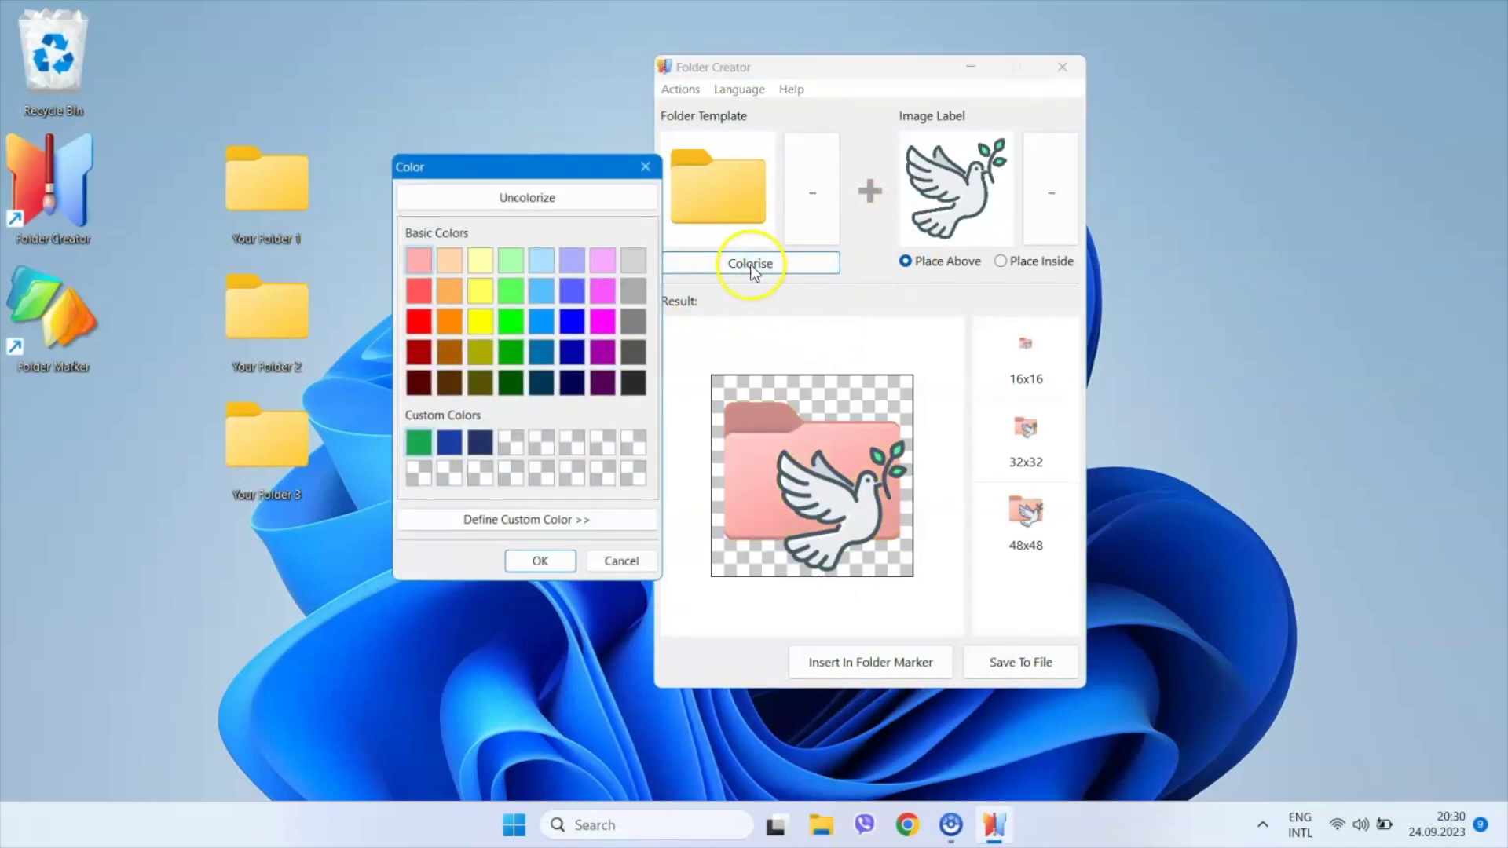
{"action": "left_click_drag", "start_coordinate": [579, 168], "coordinate": [553, 185]}
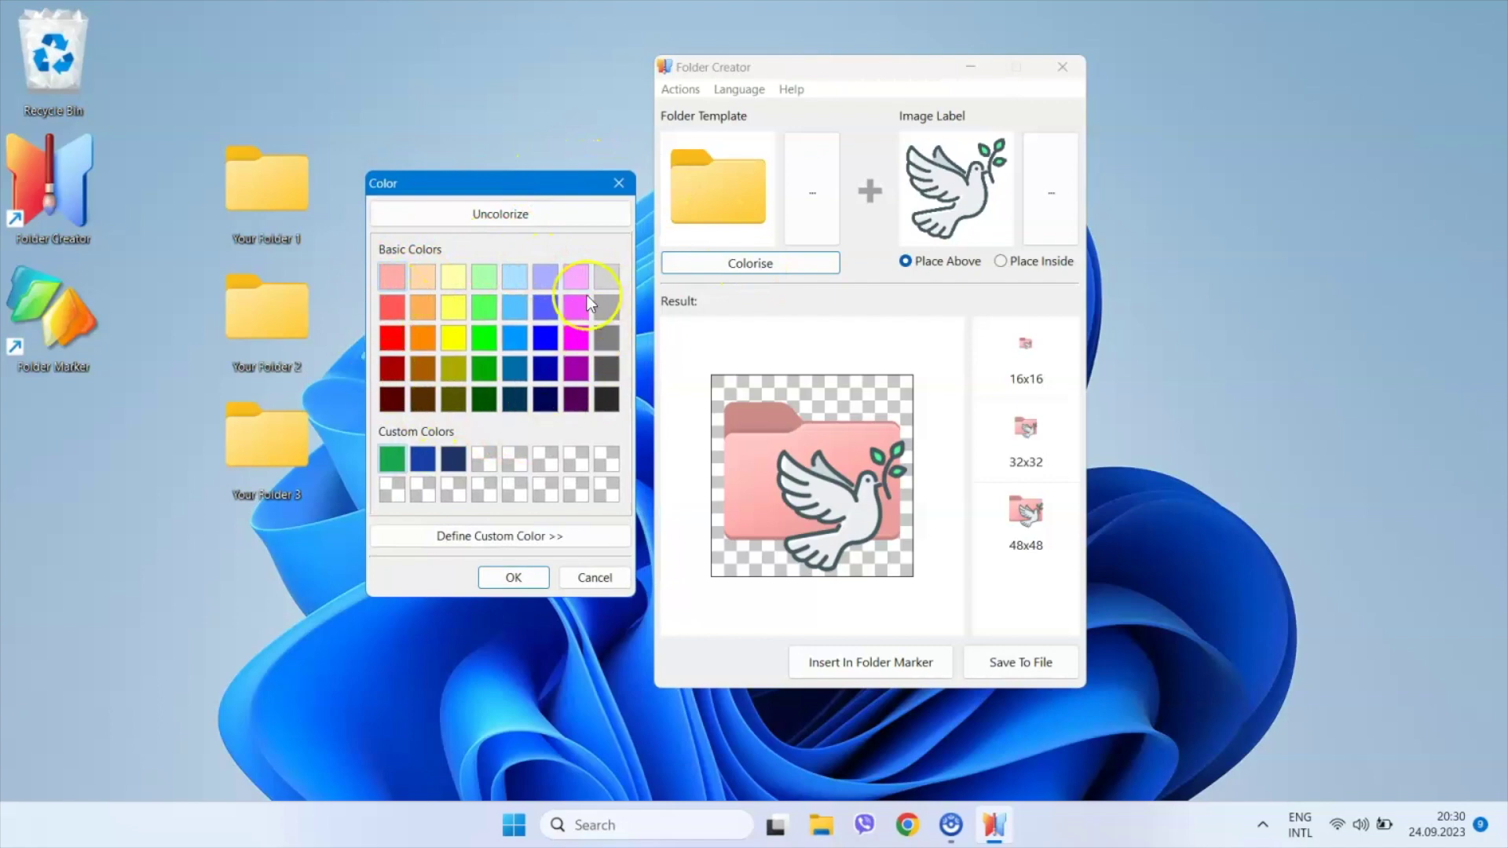
{"action": "left_click", "coordinate": [395, 345]}
{"action": "left_click", "coordinate": [400, 367]}
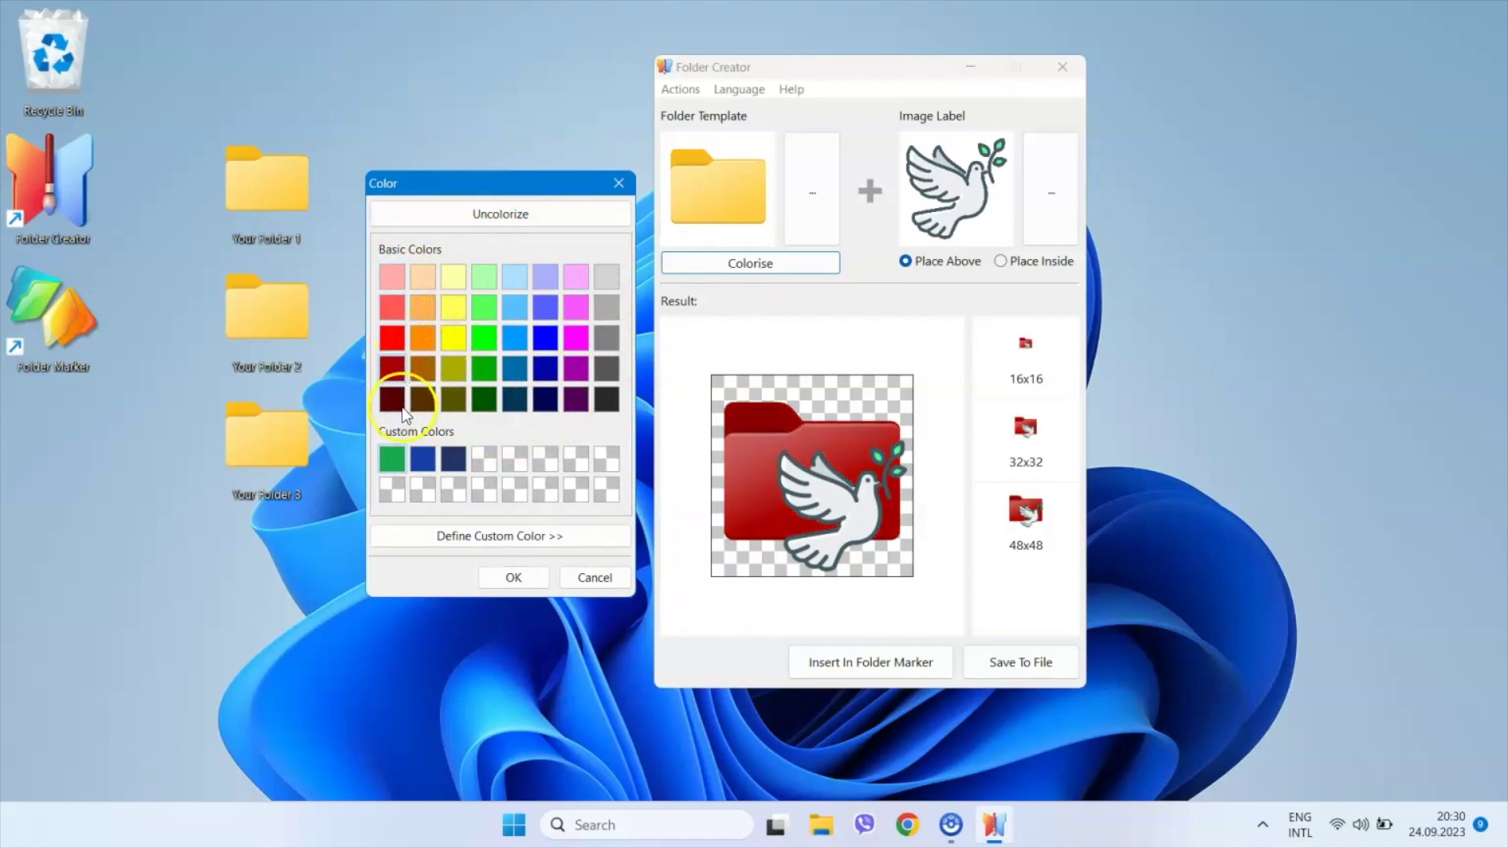
{"action": "left_click", "coordinate": [421, 363]}
{"action": "left_click", "coordinate": [426, 282]}
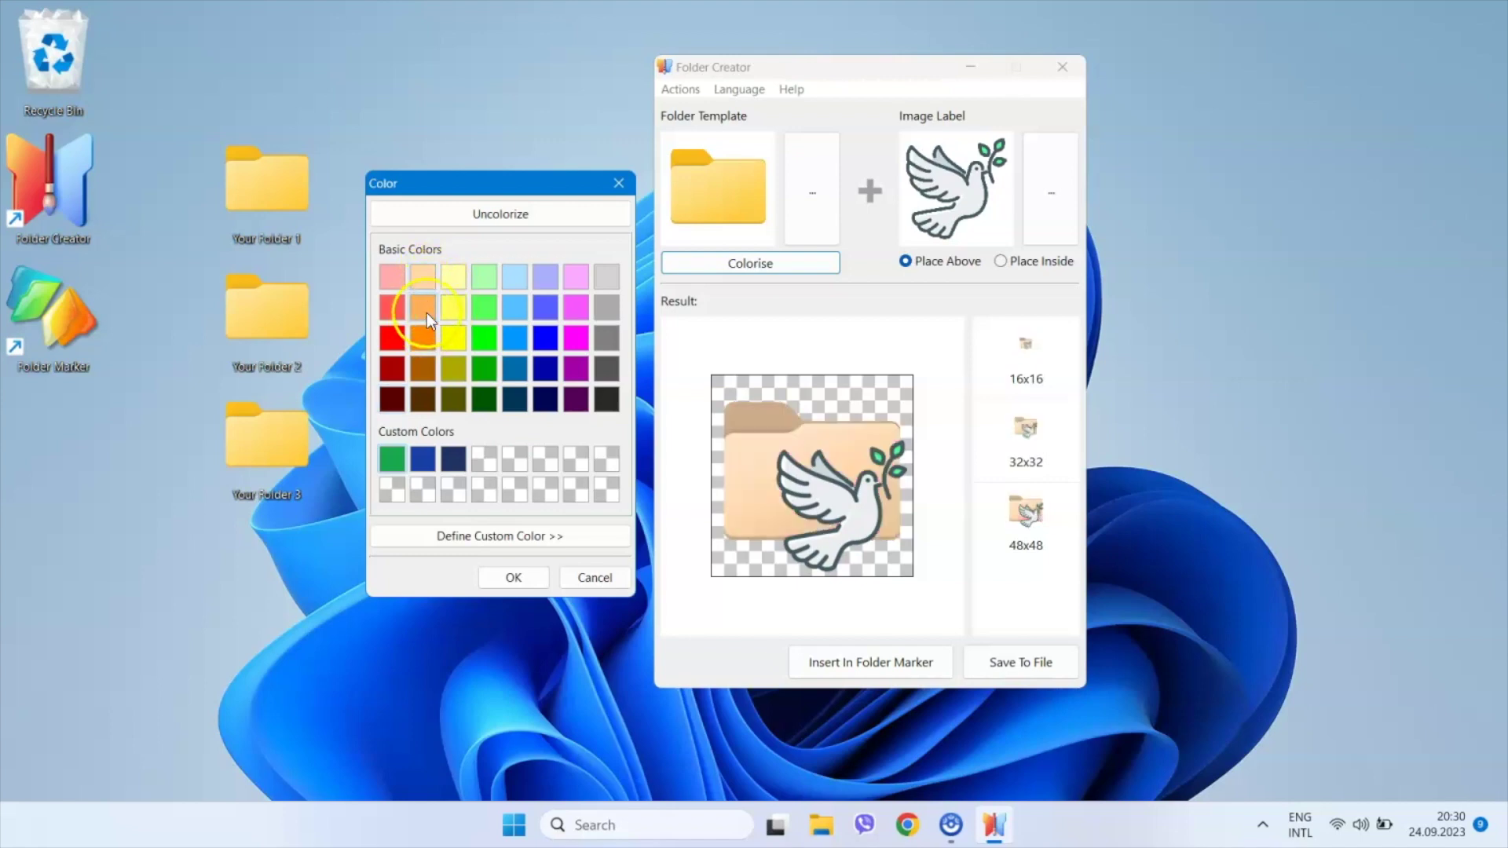
{"action": "left_click", "coordinate": [425, 311]}
{"action": "left_click", "coordinate": [422, 339]}
{"action": "left_click", "coordinate": [512, 348]}
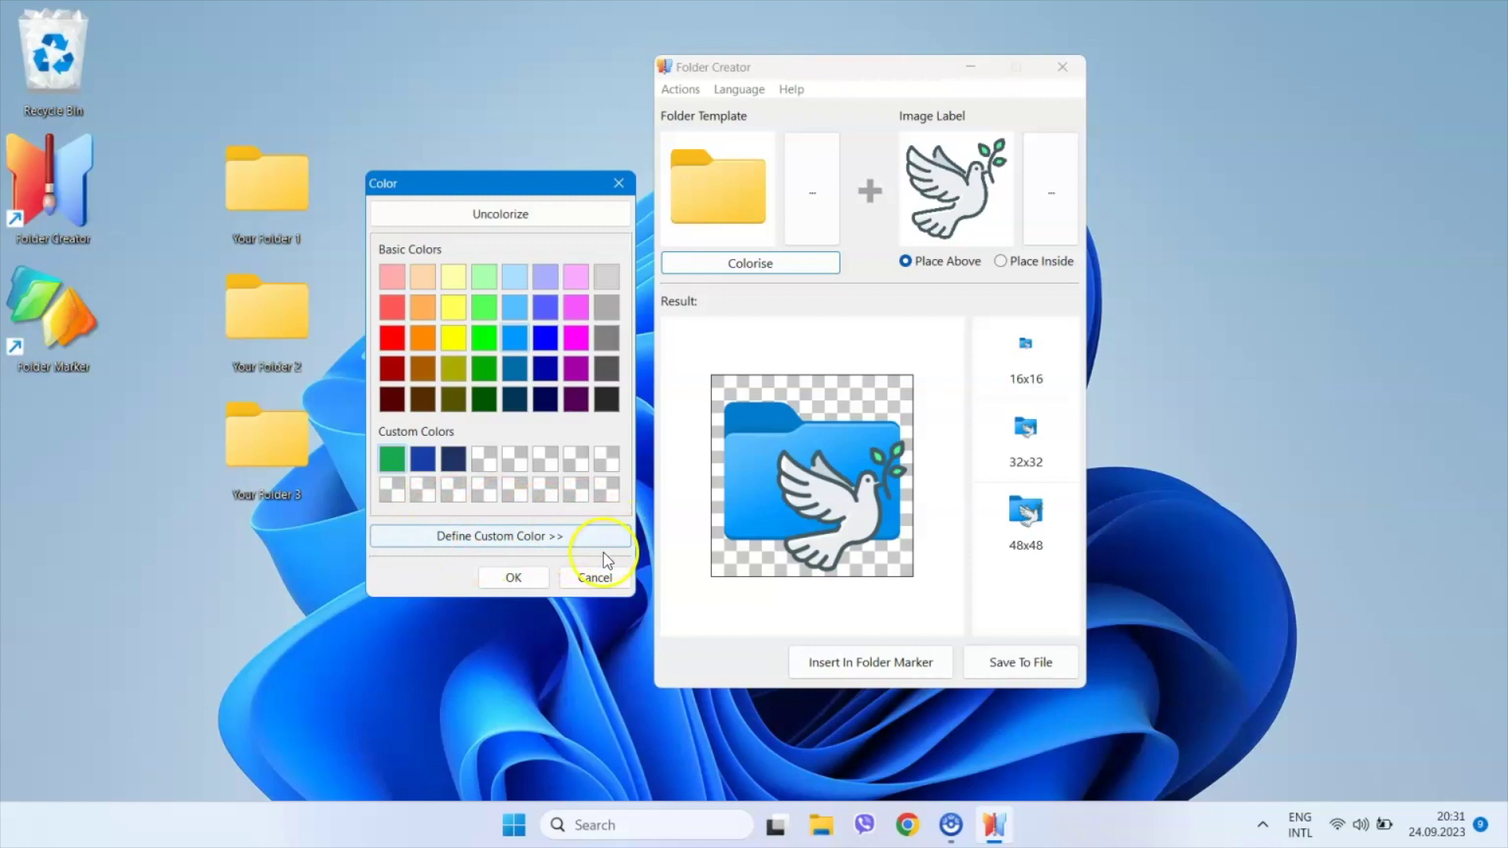
Mix a custom purple (B139DC), add it to Custom Colors, and apply it to the folder.
{"action": "left_click", "coordinate": [485, 535]}
{"action": "left_click", "coordinate": [827, 423]}
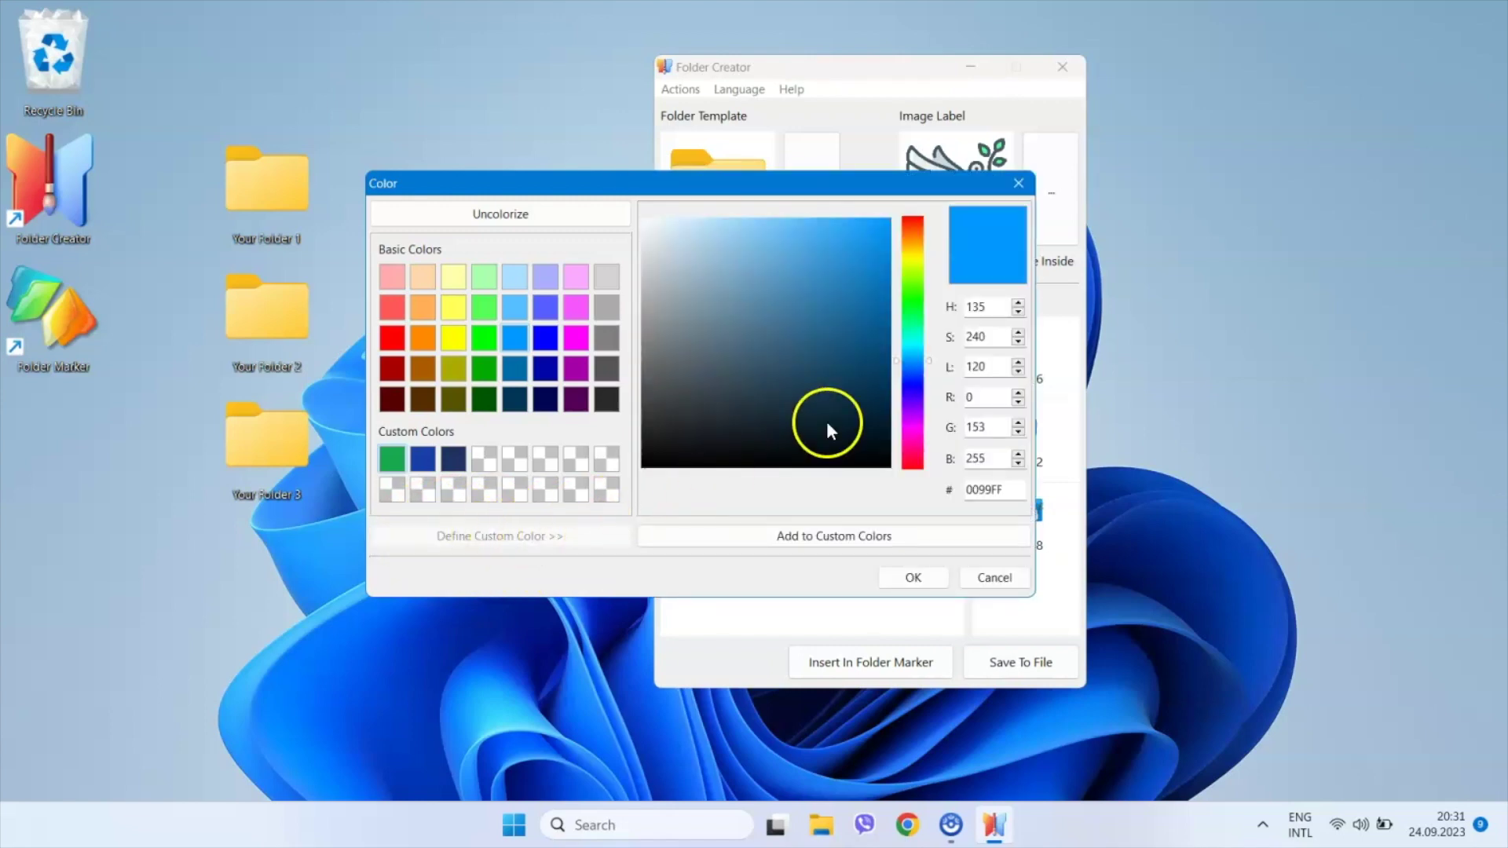
{"action": "left_click_drag", "start_coordinate": [821, 184], "coordinate": [561, 64]}
{"action": "left_click", "coordinate": [567, 209]}
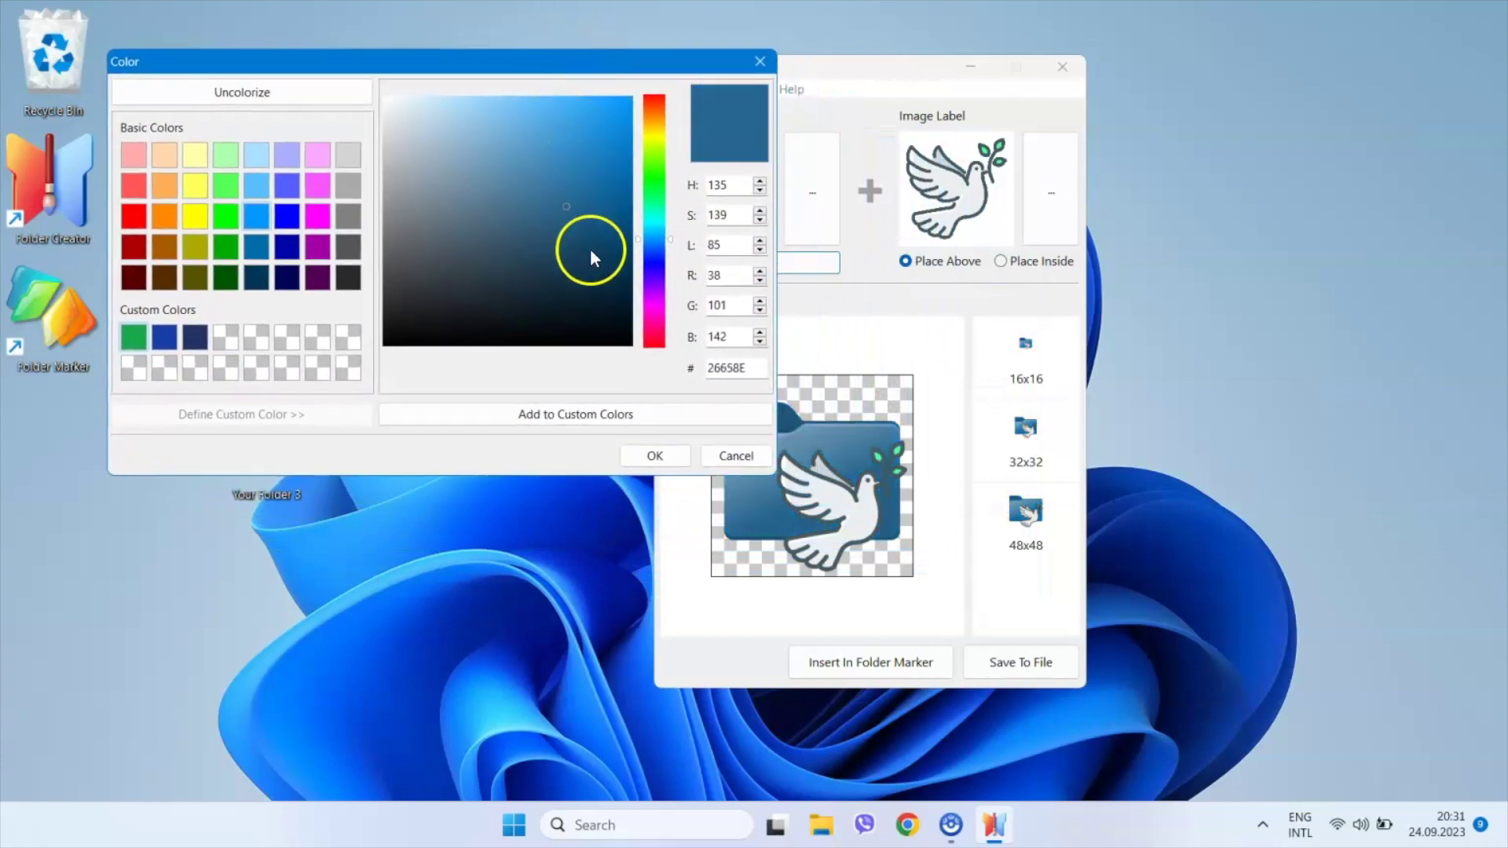
{"action": "left_click", "coordinate": [603, 242]}
{"action": "left_click", "coordinate": [650, 177]}
{"action": "left_click", "coordinate": [595, 190]}
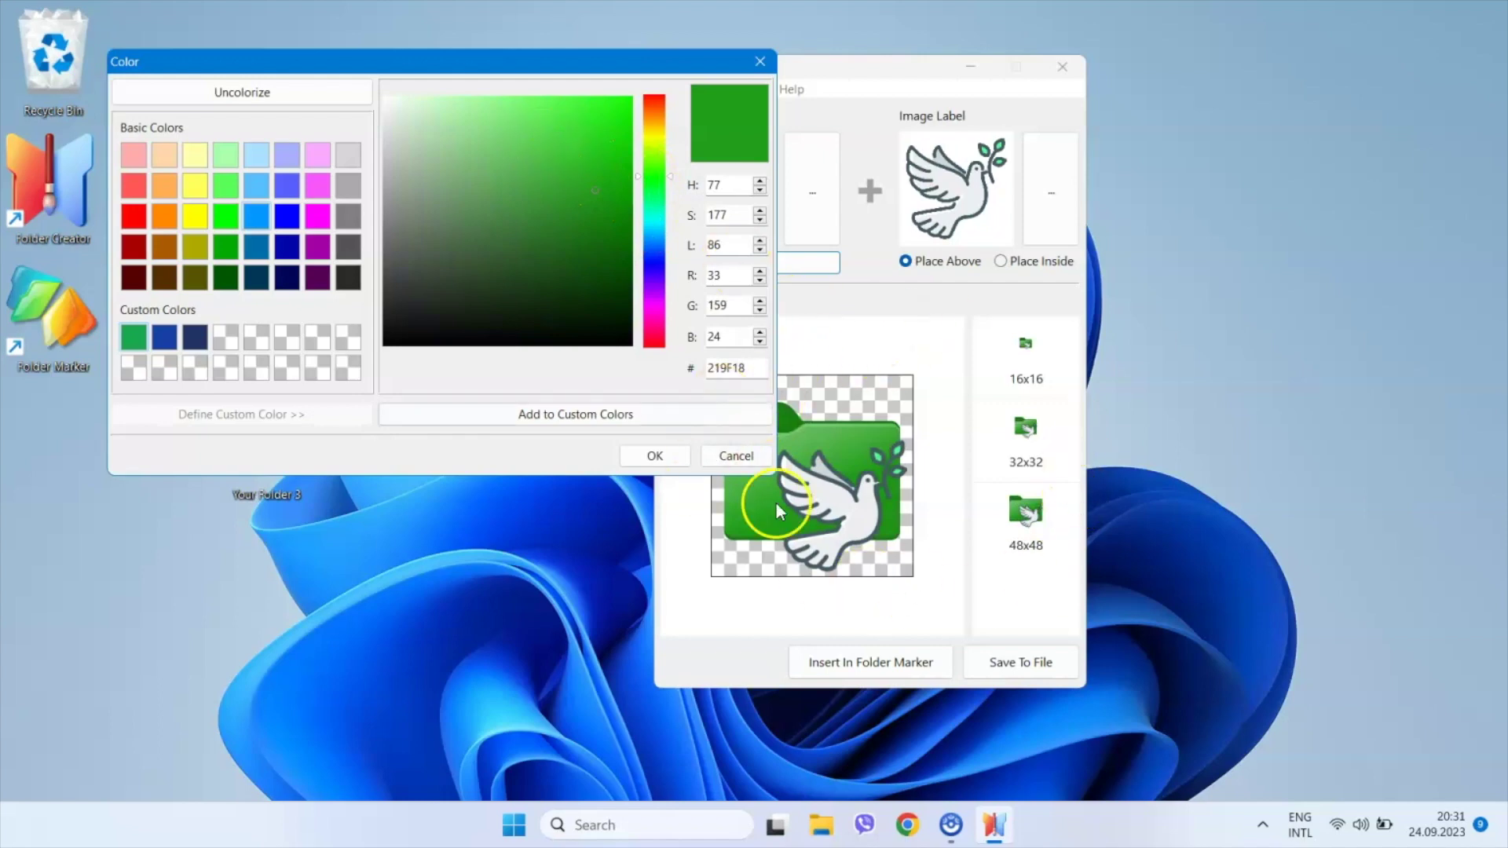
{"action": "left_click", "coordinate": [652, 296]}
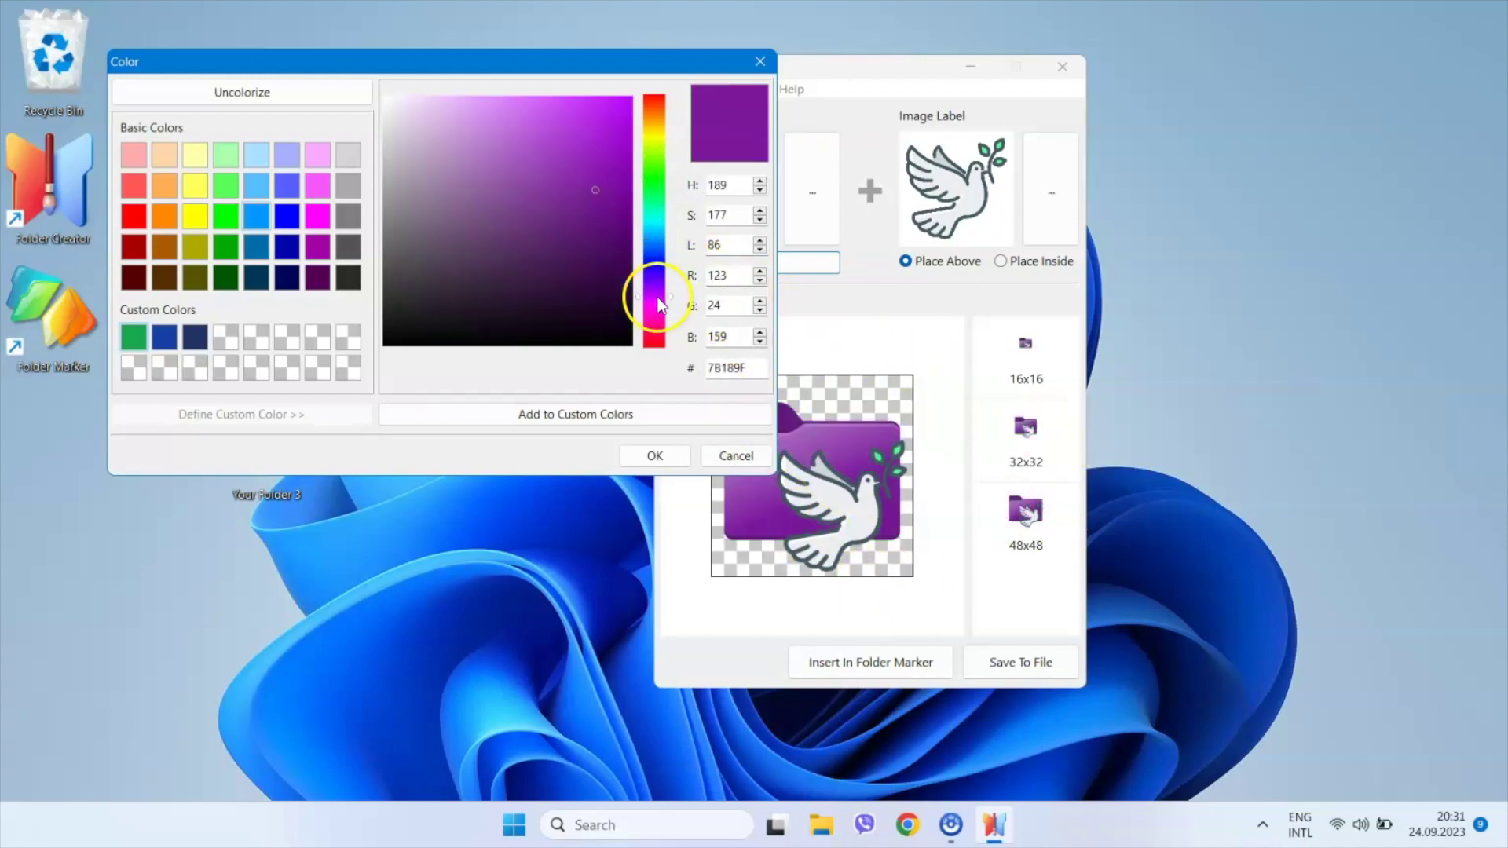
{"action": "left_click", "coordinate": [570, 130]}
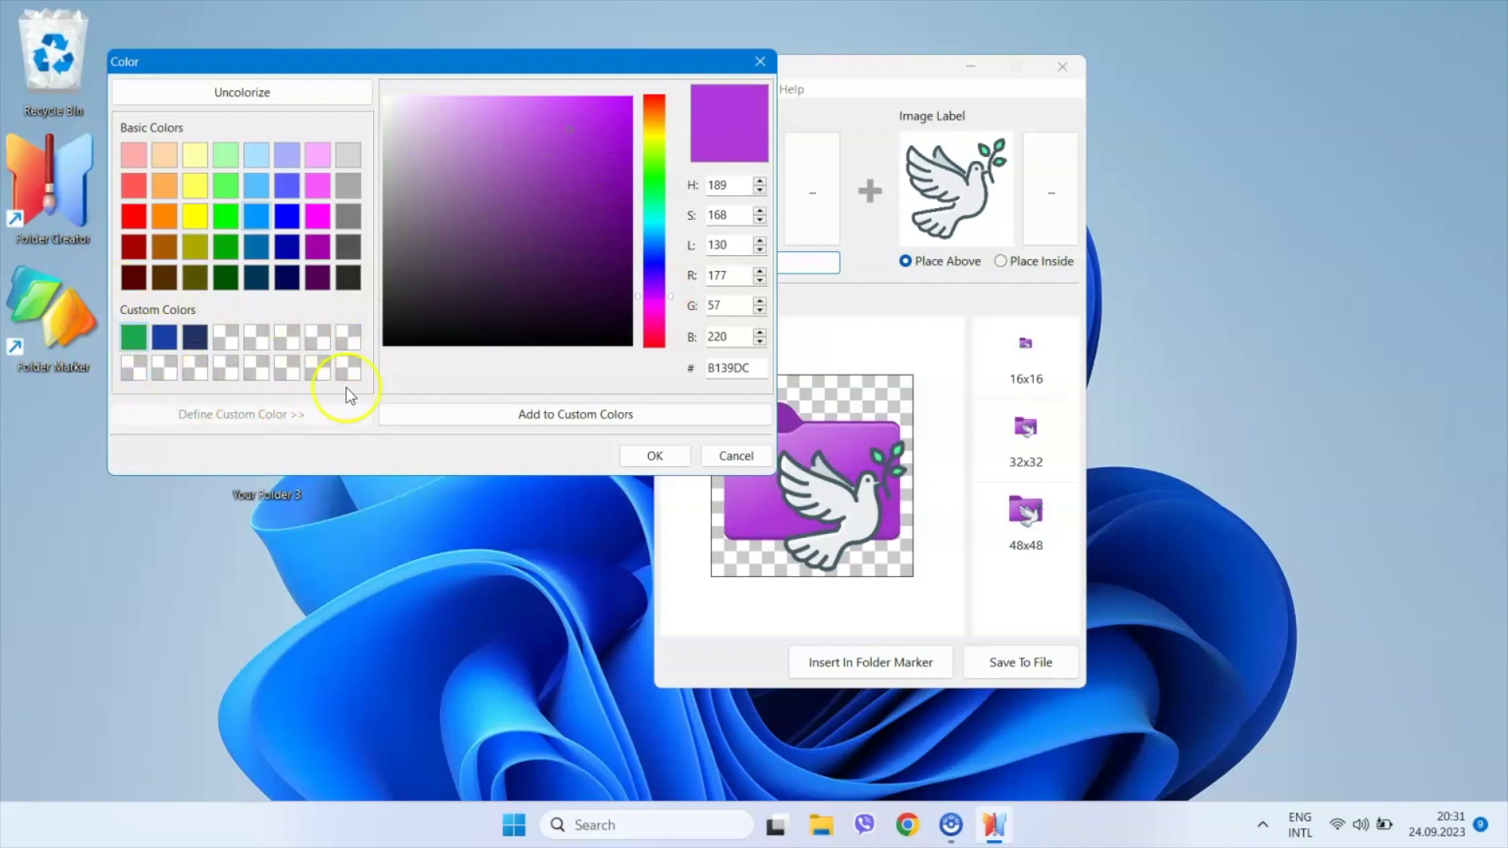
{"action": "left_click", "coordinate": [560, 416]}
{"action": "left_click", "coordinate": [643, 457]}
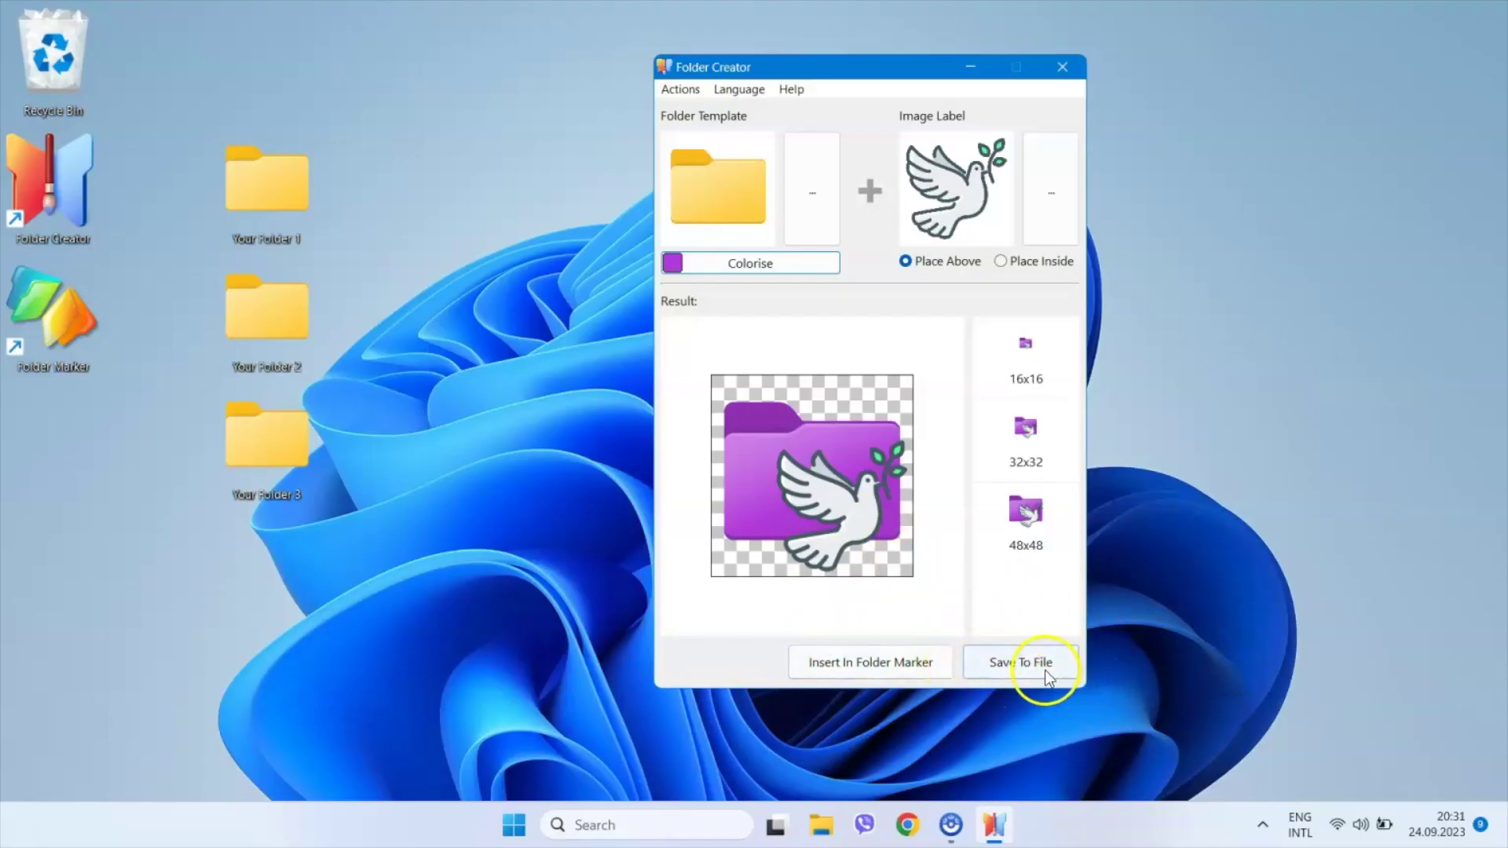
Save the icon to the Desktop with the file name YourName.ico.
{"action": "left_click", "coordinate": [1004, 662]}
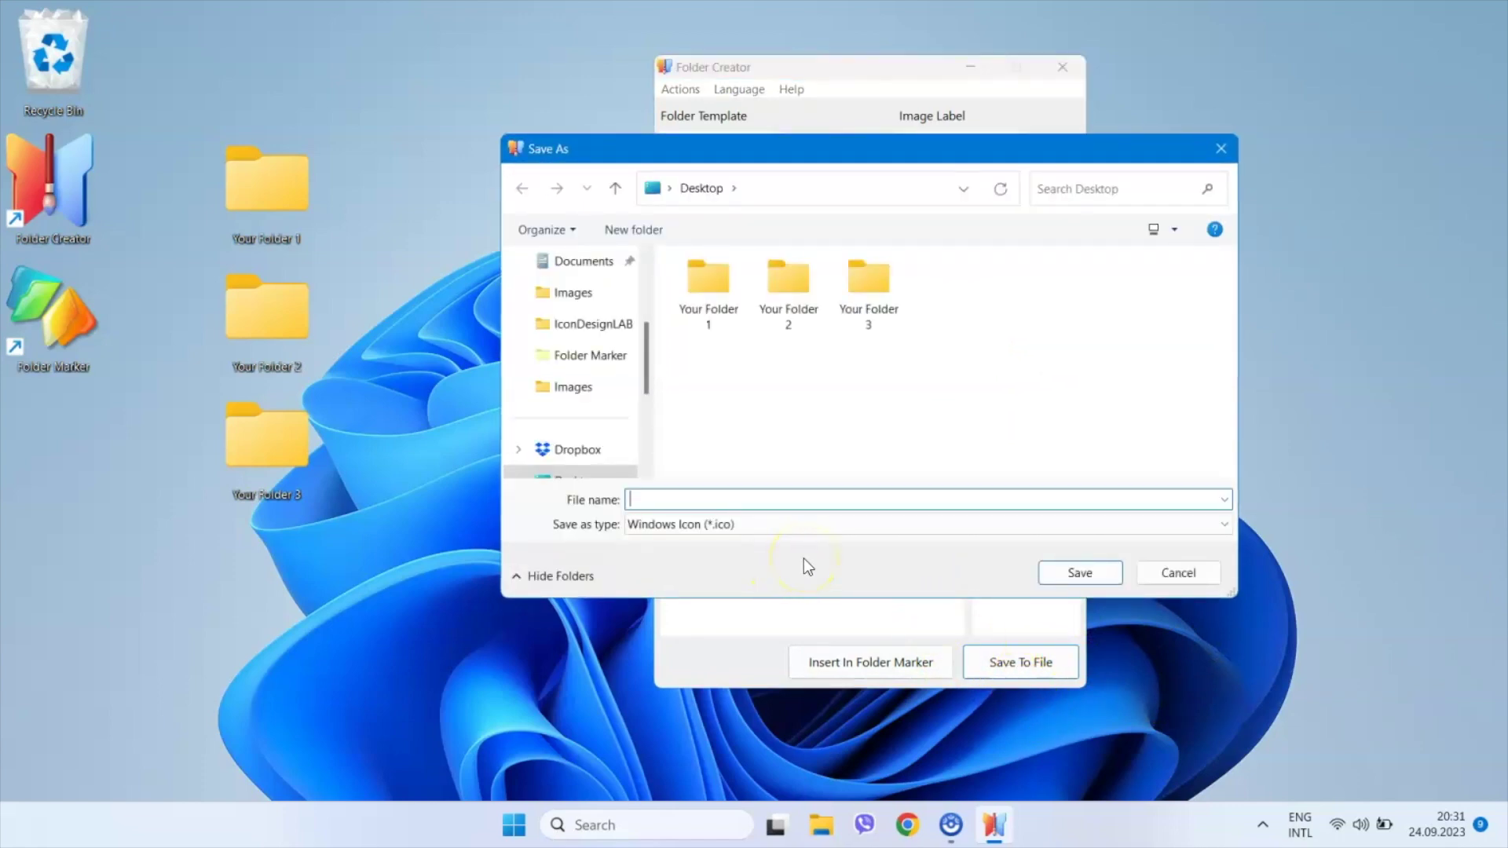
{"action": "type", "text": "Your"}
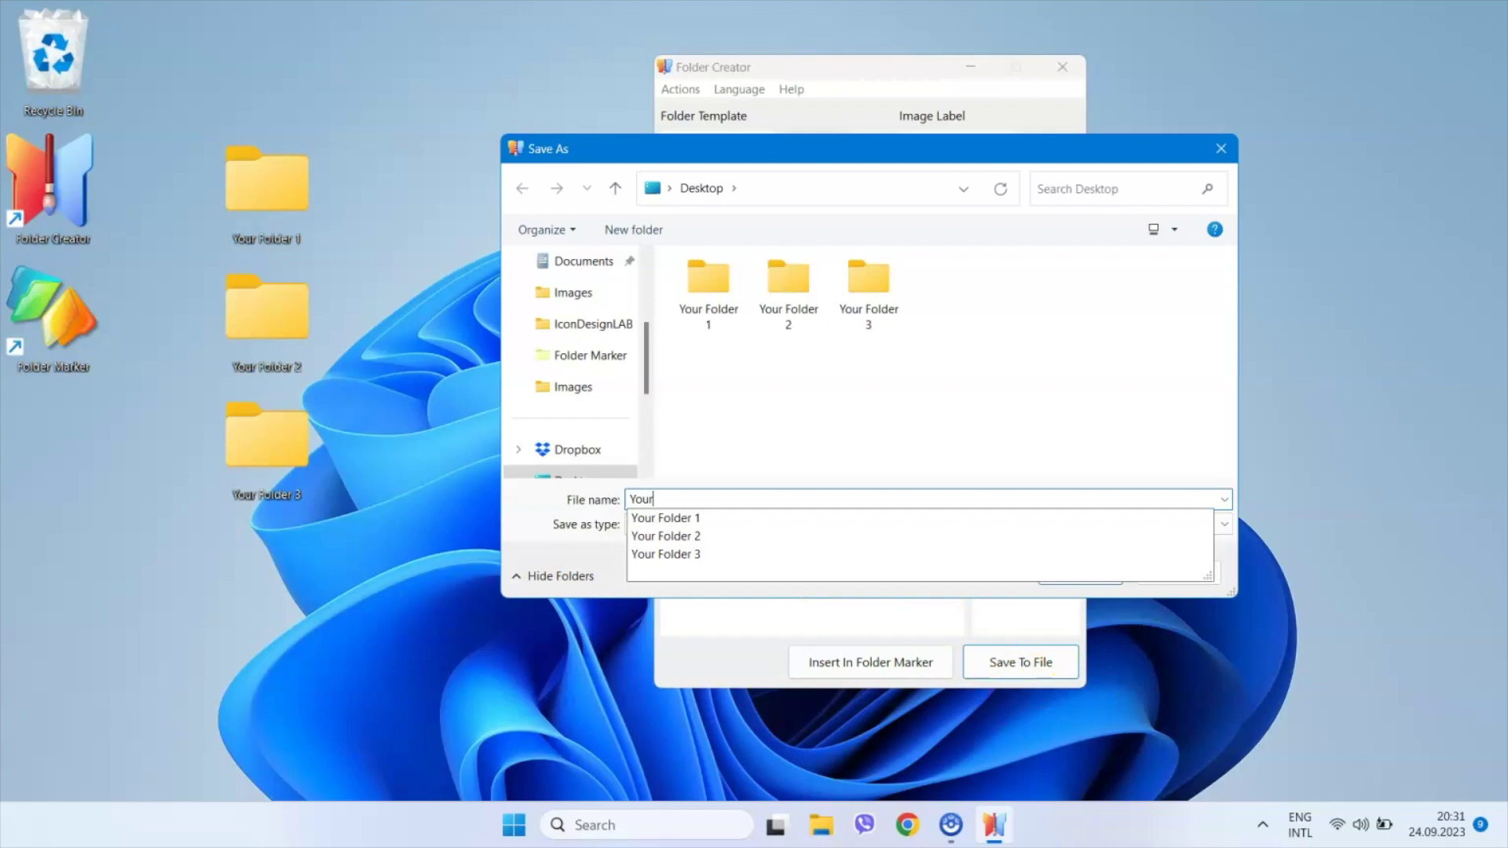
{"action": "type", "text": "Name"}
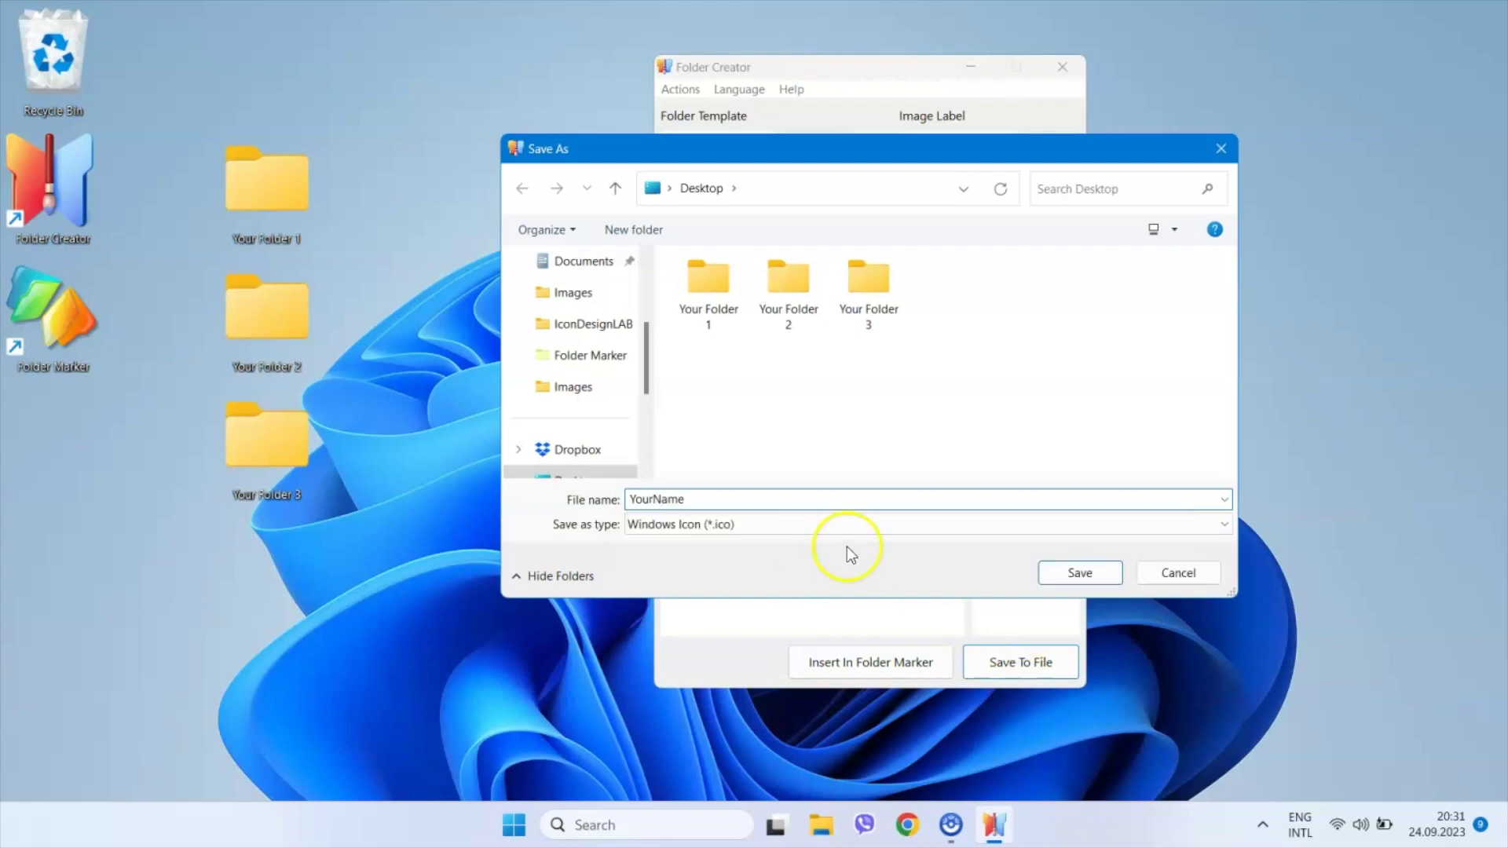
{"action": "left_click", "coordinate": [1078, 573]}
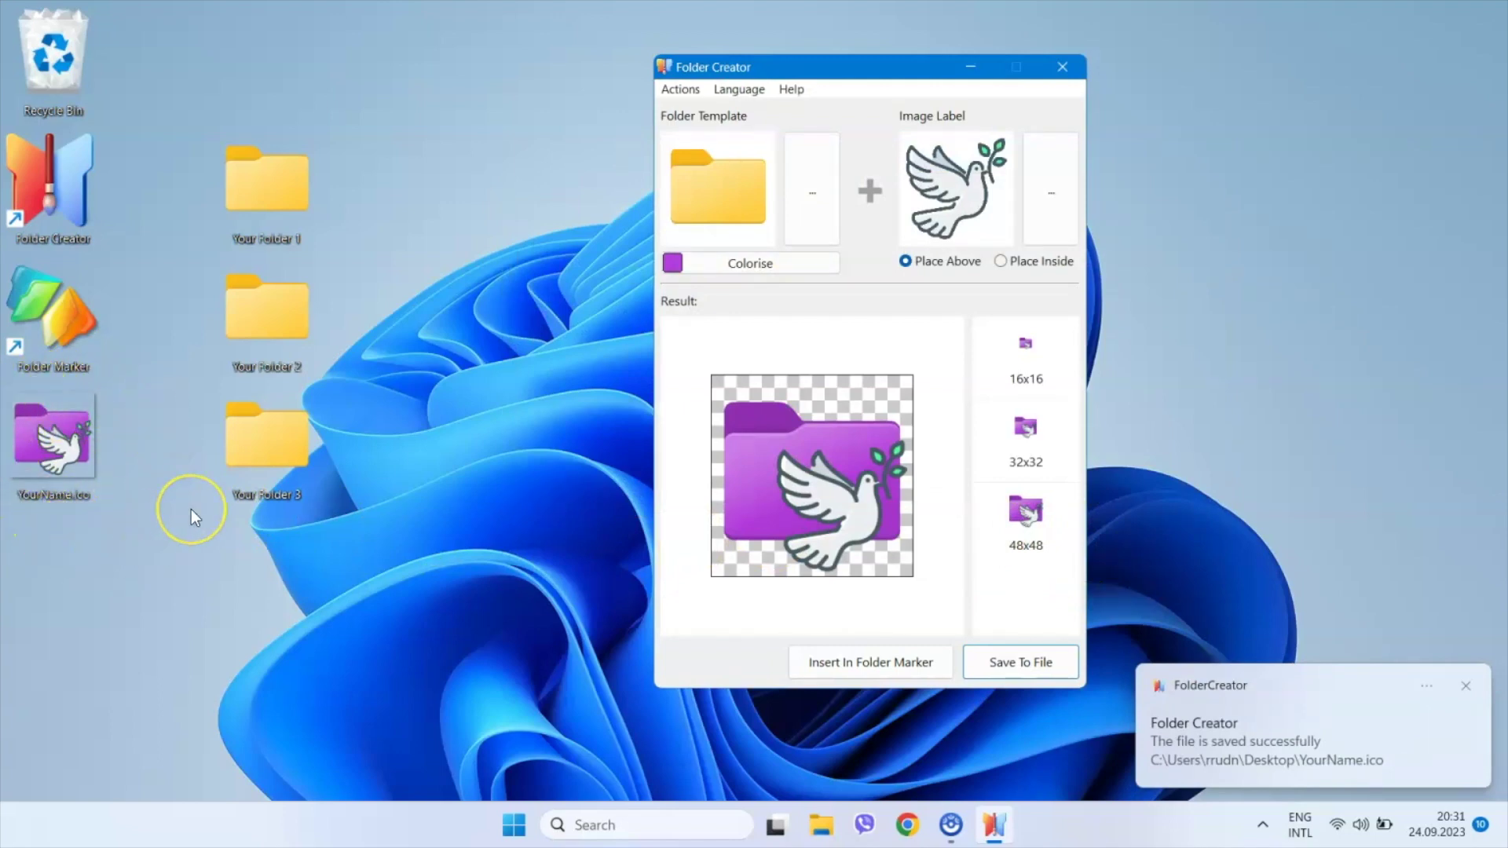
Open Your Folder 1's properties and start changing its icon under Customize.
{"action": "left_click", "coordinate": [277, 172]}
{"action": "right_click", "coordinate": [258, 171]}
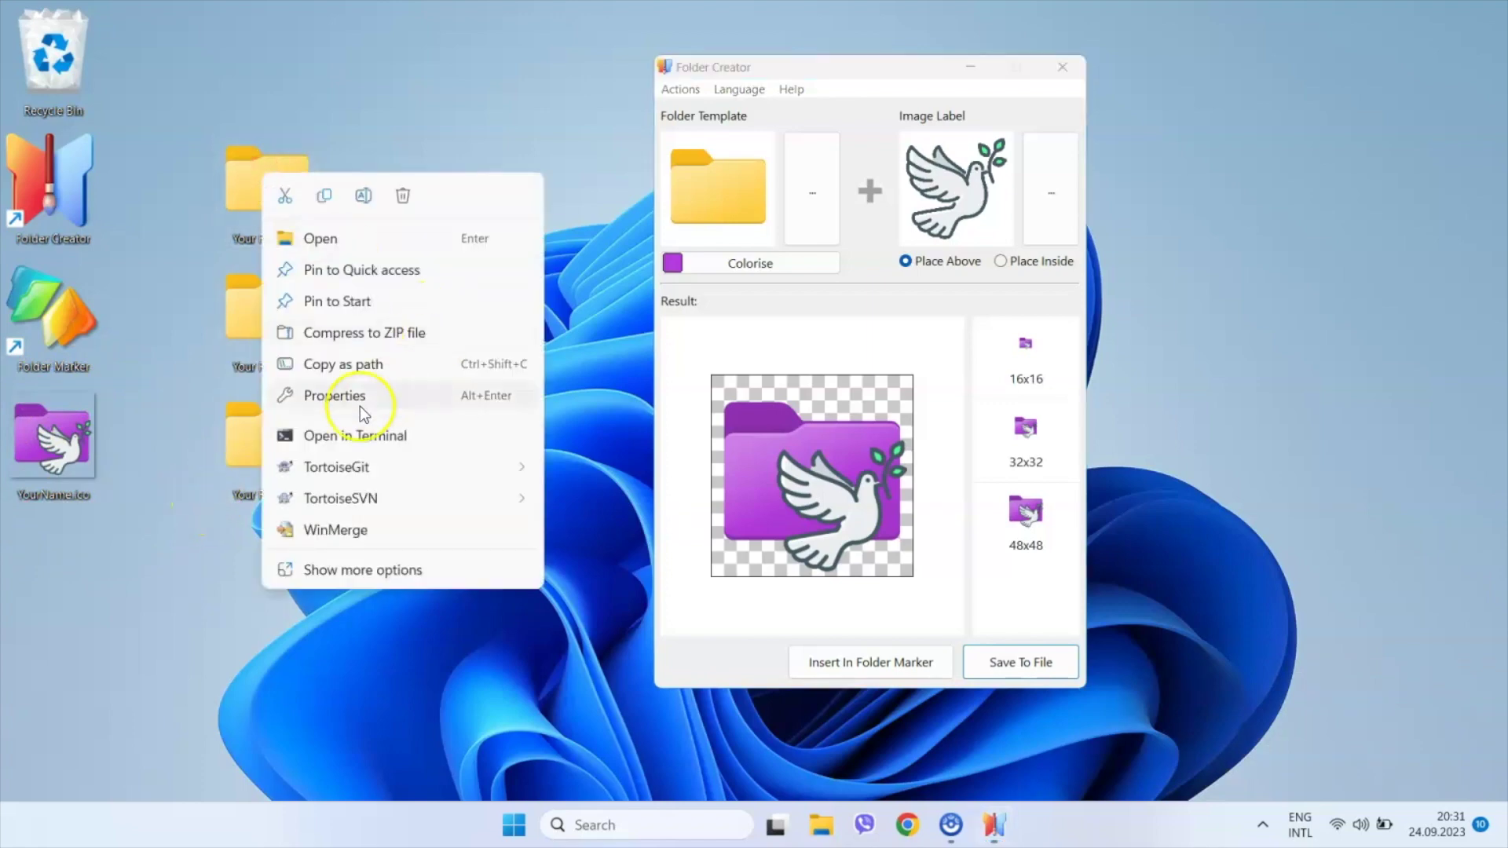
{"action": "left_click", "coordinate": [320, 393]}
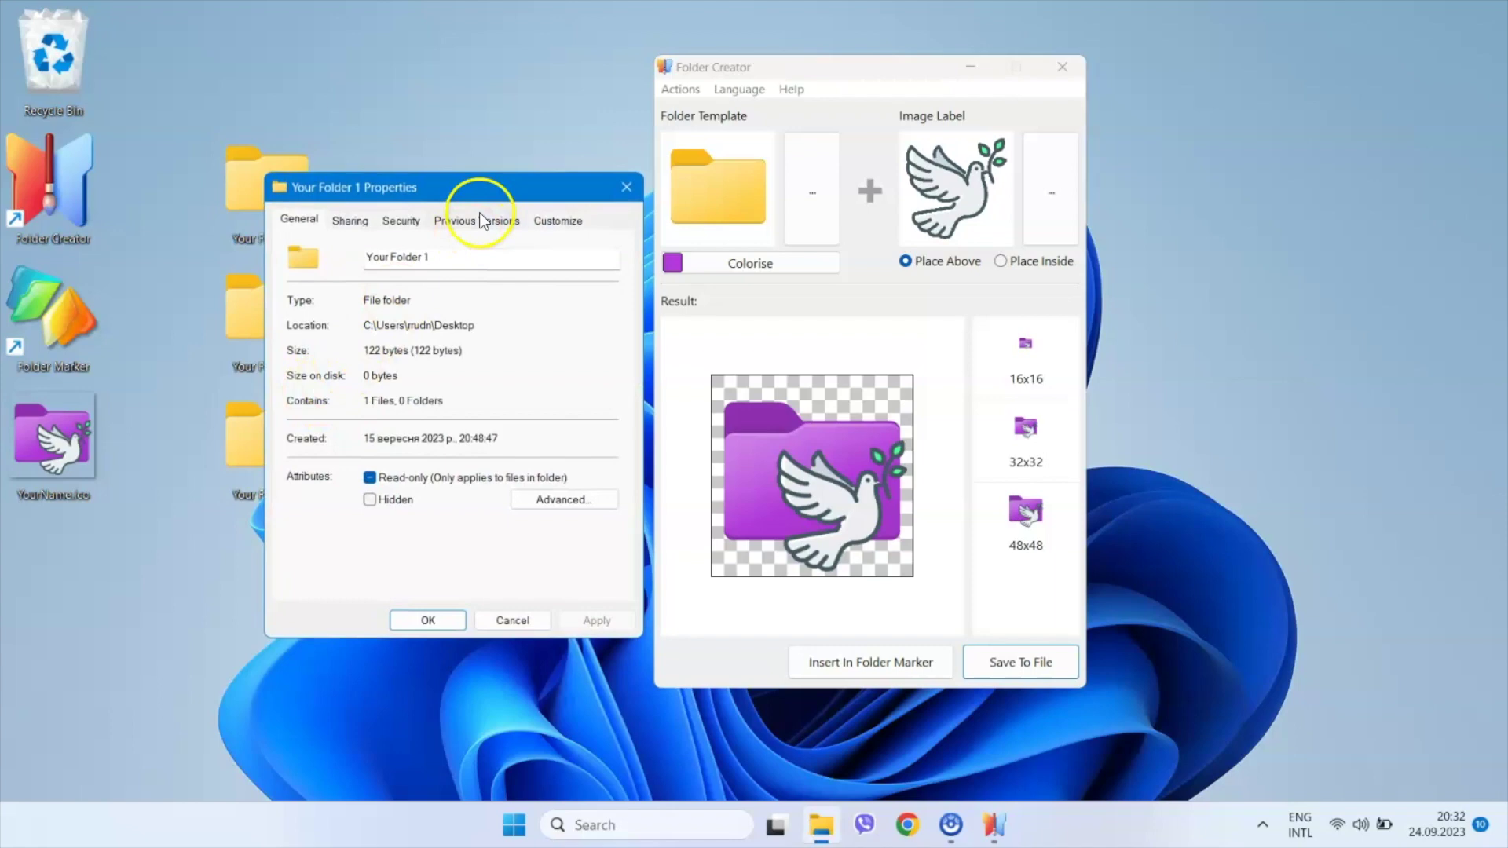
{"action": "left_click", "coordinate": [555, 220]}
{"action": "left_click", "coordinate": [316, 512]}
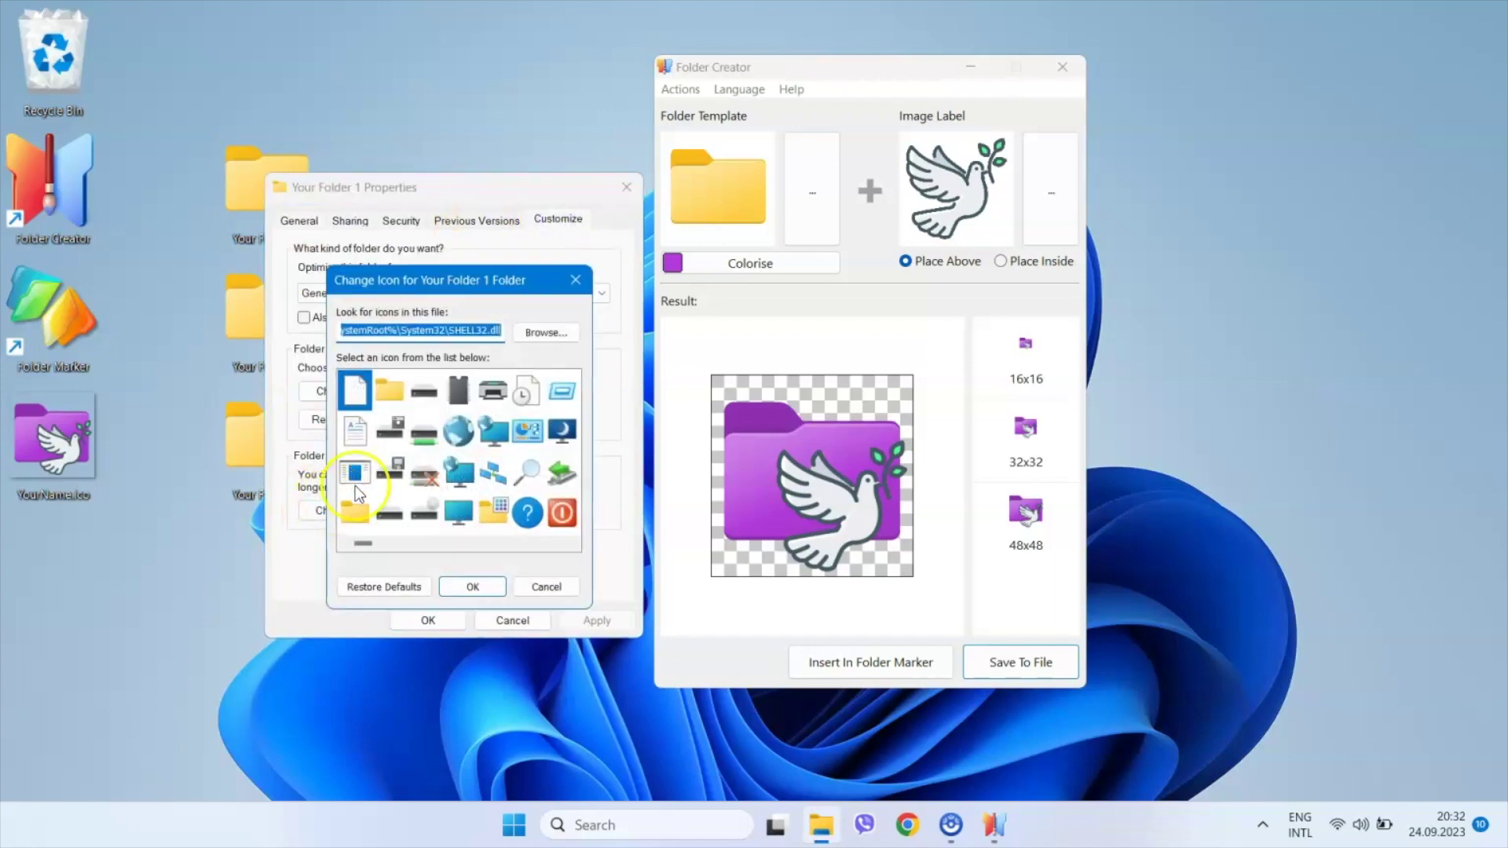
Choose the purple dove icon from YourName.ico on the desktop and apply it to the folder.
{"action": "left_click", "coordinate": [543, 334]}
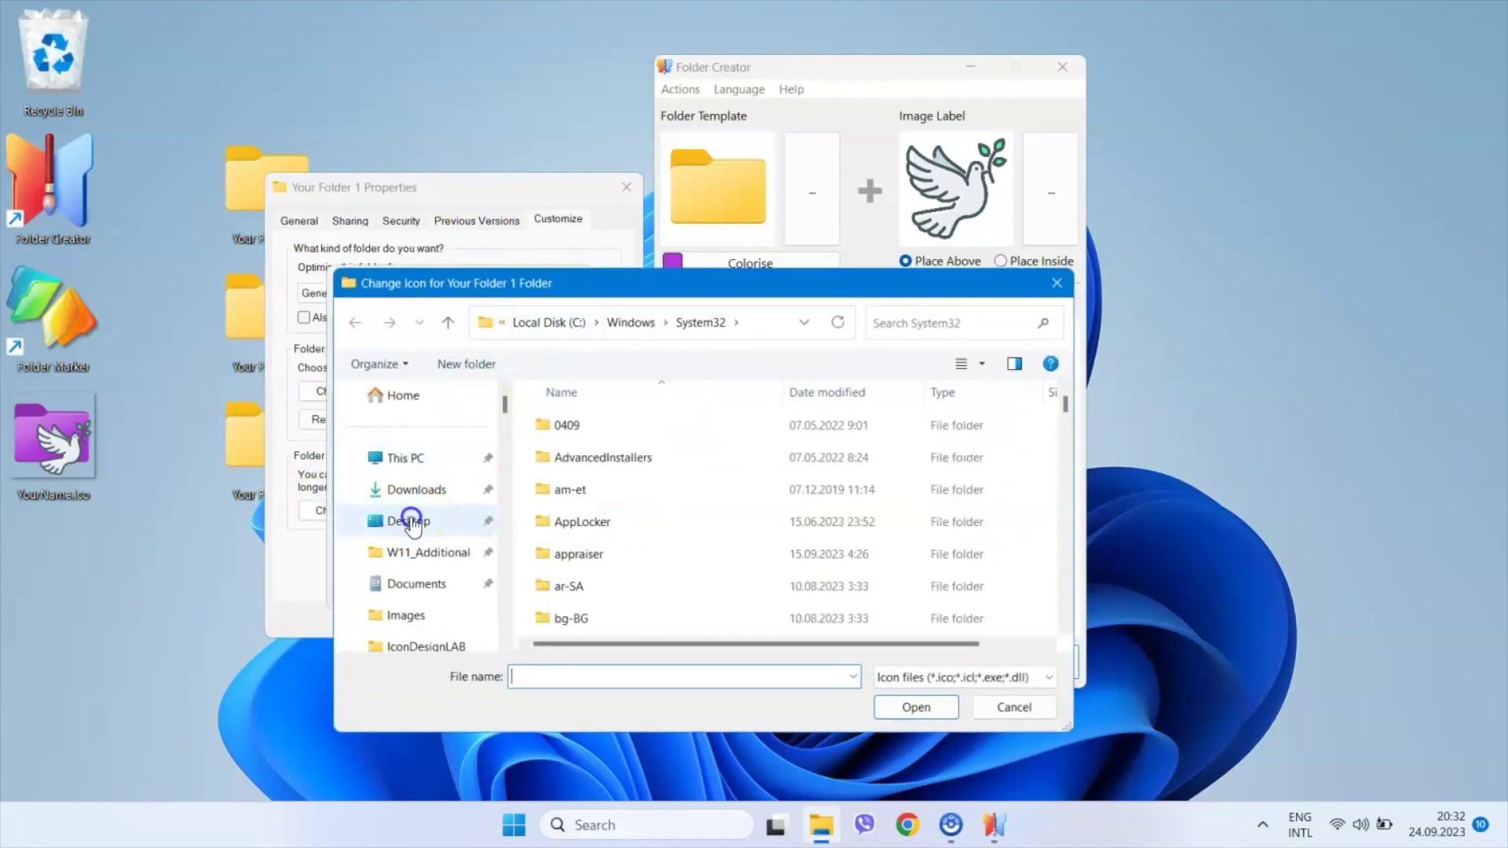
{"action": "left_click", "coordinate": [409, 520]}
{"action": "left_click", "coordinate": [952, 416]}
{"action": "left_click", "coordinate": [917, 707]}
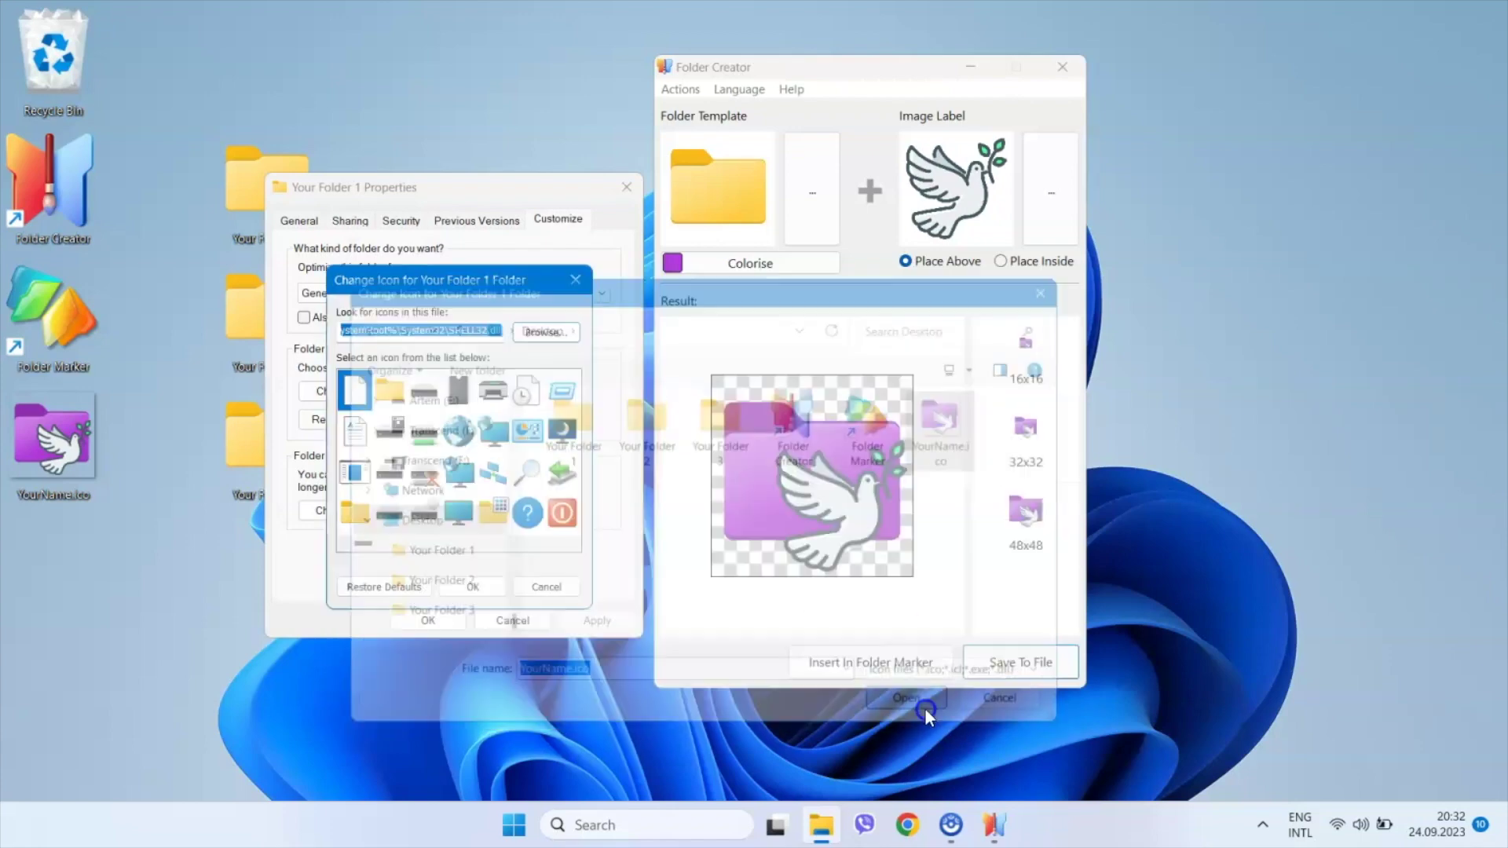
{"action": "left_click", "coordinate": [475, 582]}
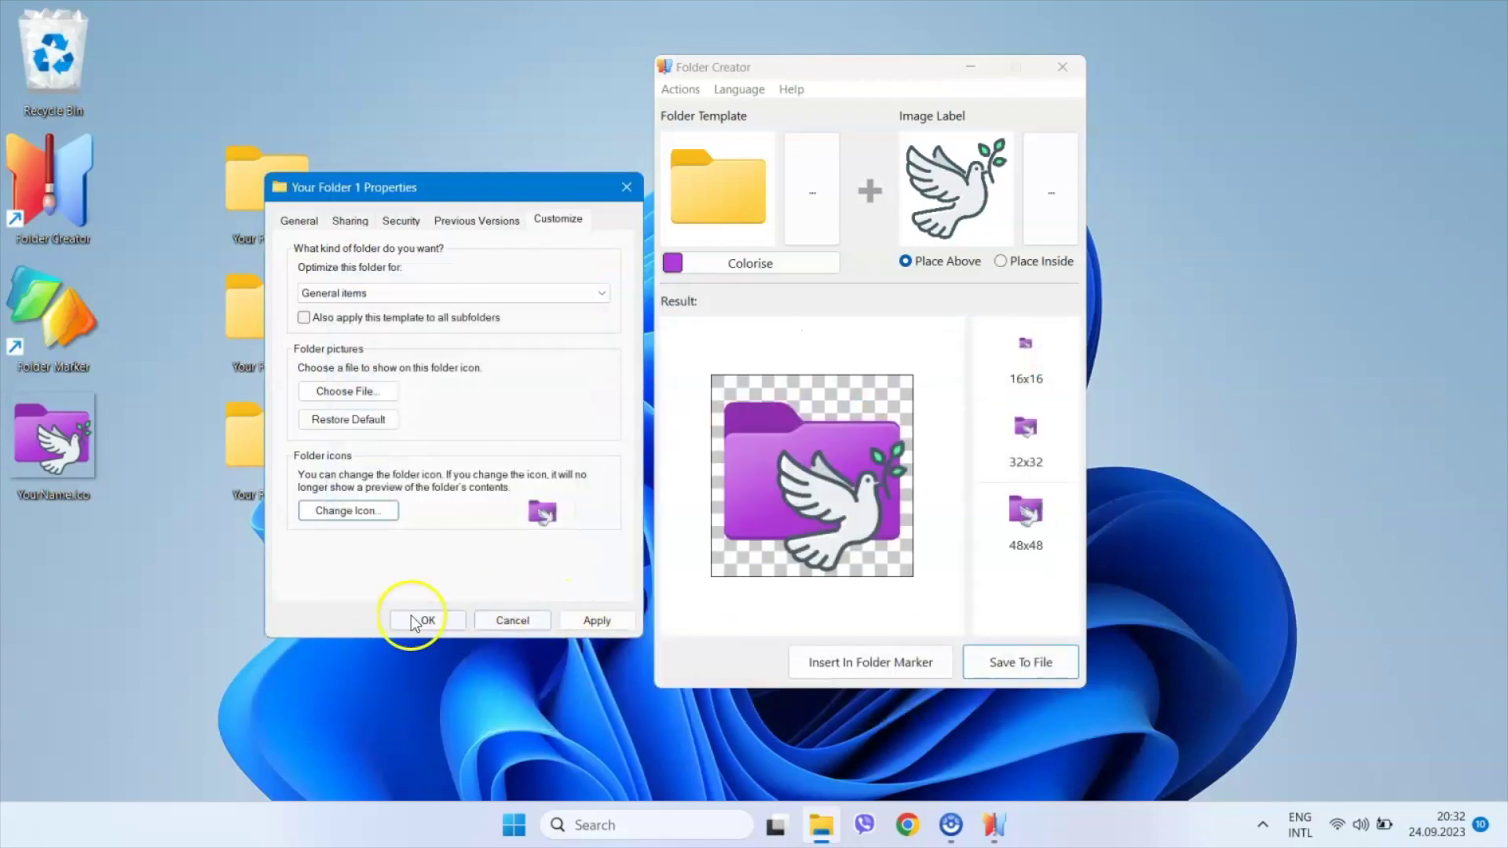
{"action": "left_click", "coordinate": [597, 619]}
{"action": "left_click", "coordinate": [428, 620]}
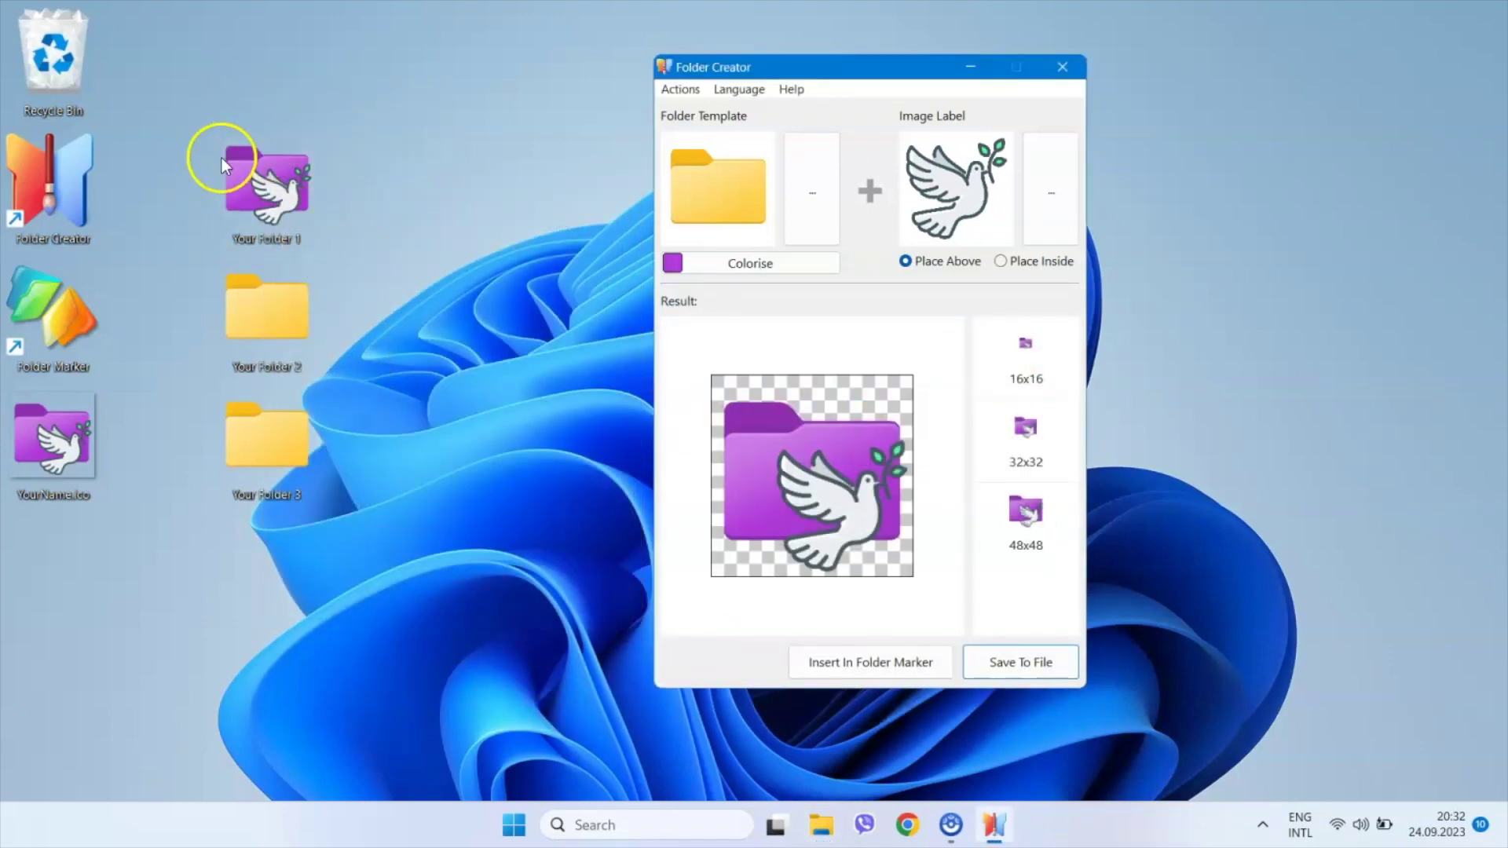
Launch Folder Marker, add the dove folder icon, check its About info, and place it beside Folder Creator.
{"action": "double_click", "coordinate": [51, 313]}
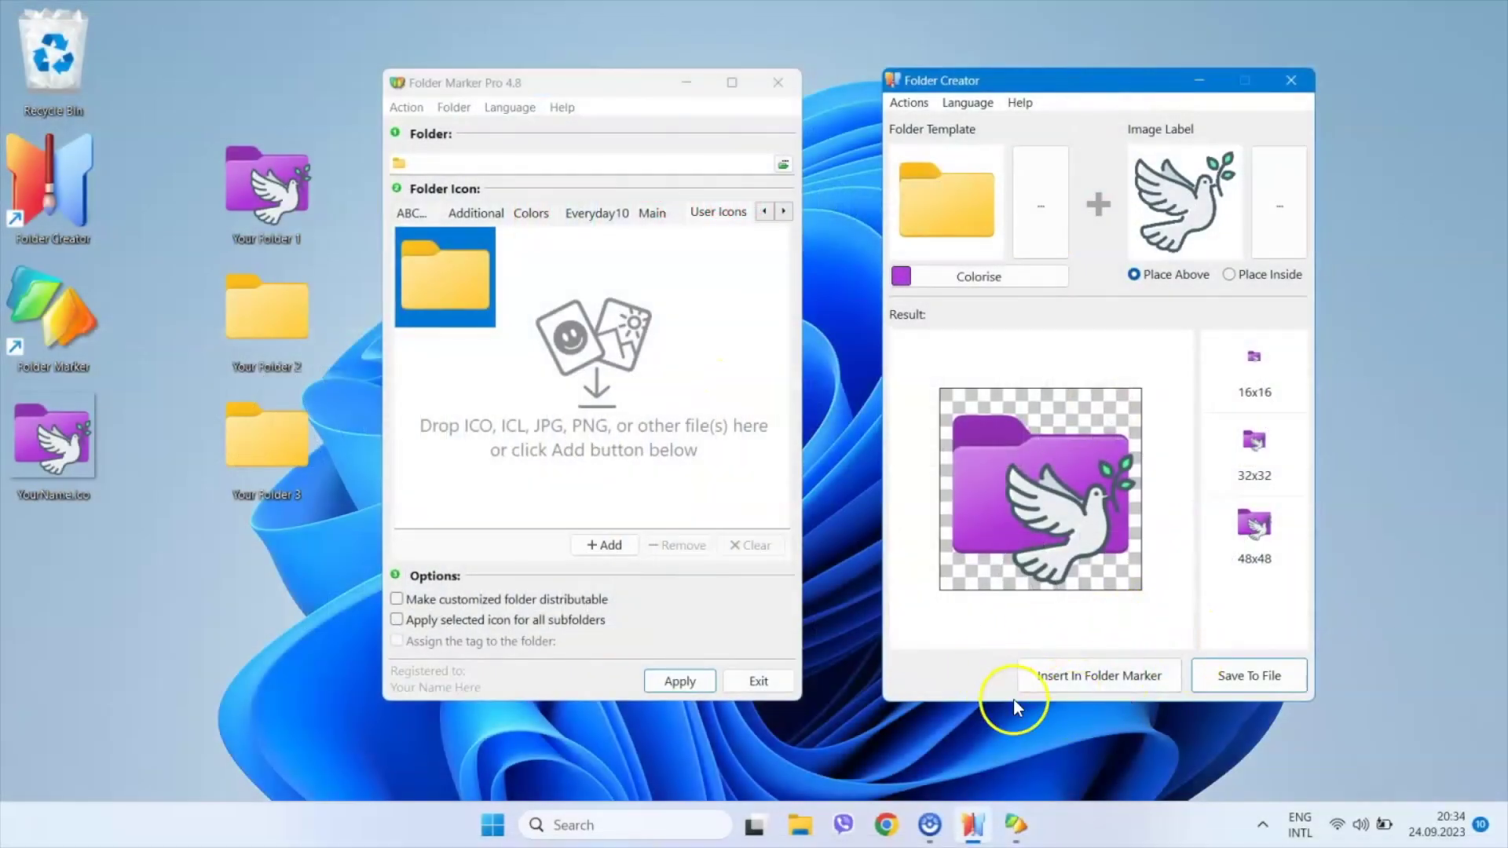
{"action": "left_click", "coordinate": [1125, 680]}
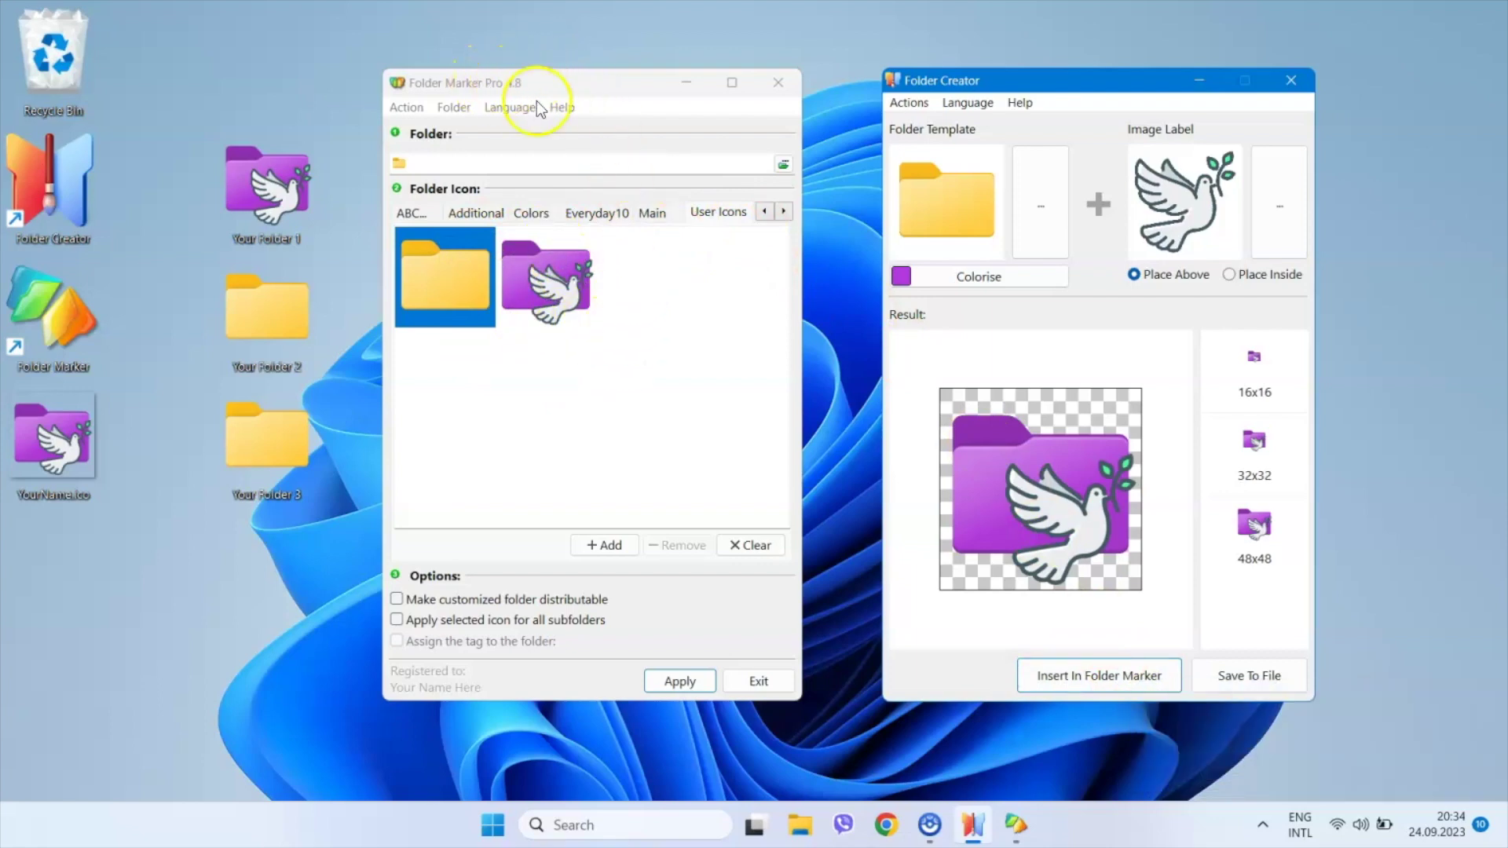
{"action": "left_click", "coordinate": [561, 106]}
{"action": "left_click", "coordinate": [621, 296]}
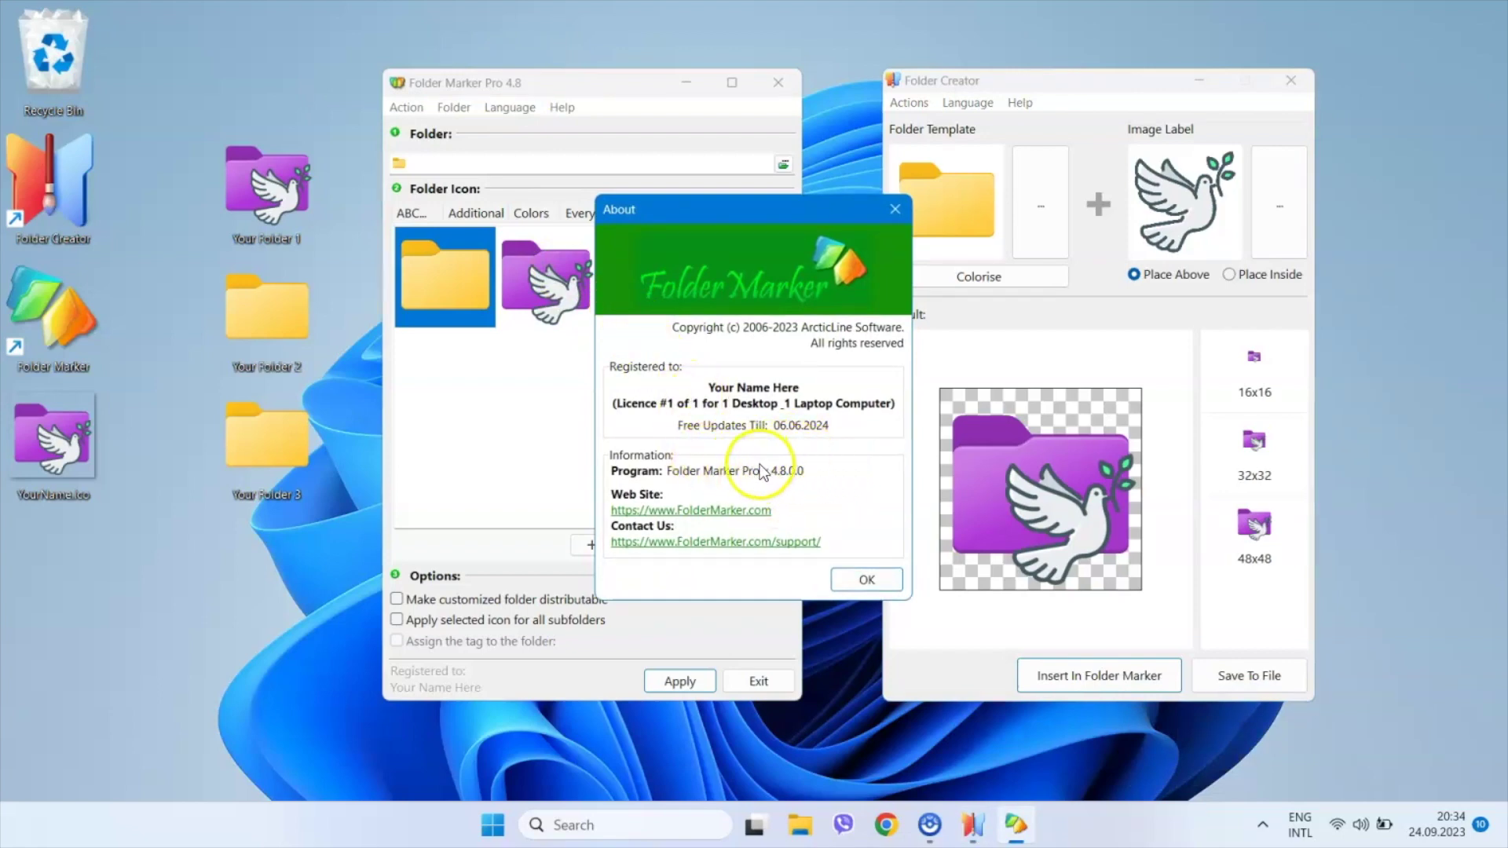
{"action": "left_click", "coordinate": [867, 580]}
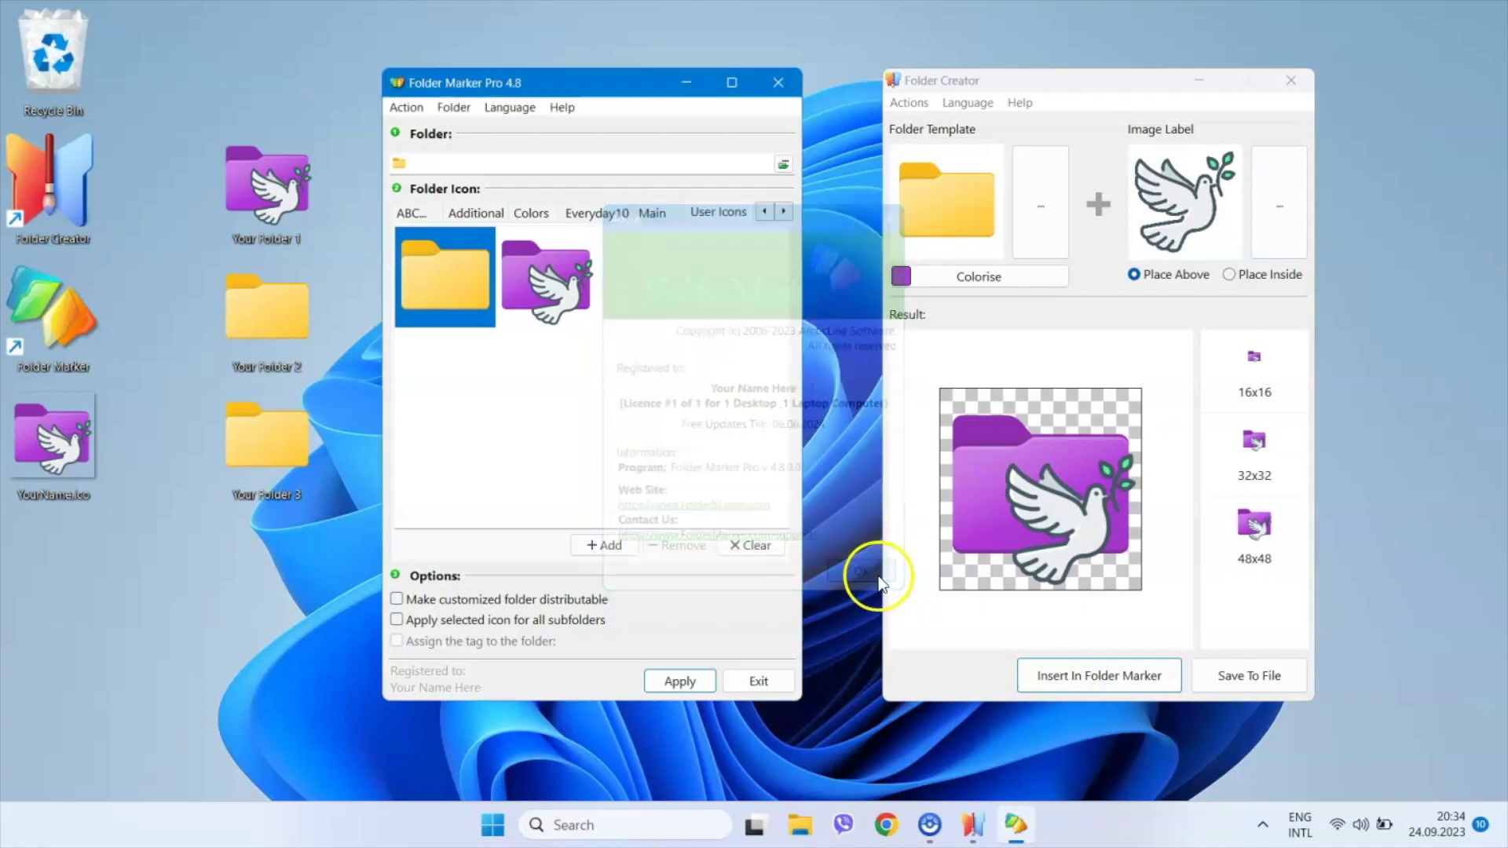
{"action": "left_click_drag", "start_coordinate": [562, 90], "coordinate": [619, 96]}
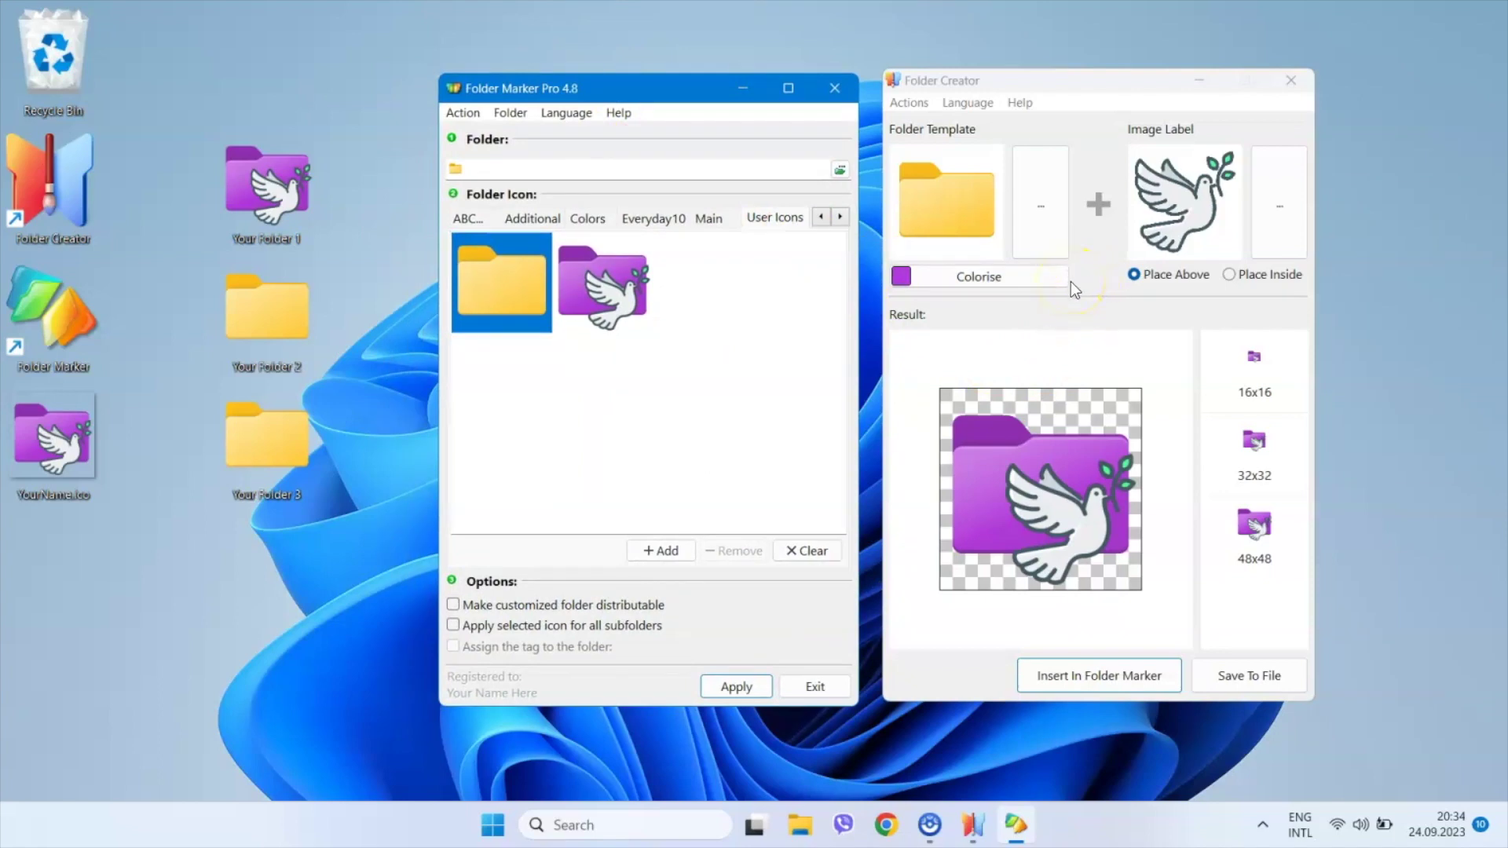
Set Your Folder 2 as Folder Marker's target folder and apply the purple dove user icon.
{"action": "left_click", "coordinate": [505, 267]}
{"action": "left_click_drag", "start_coordinate": [245, 326], "coordinate": [506, 162]}
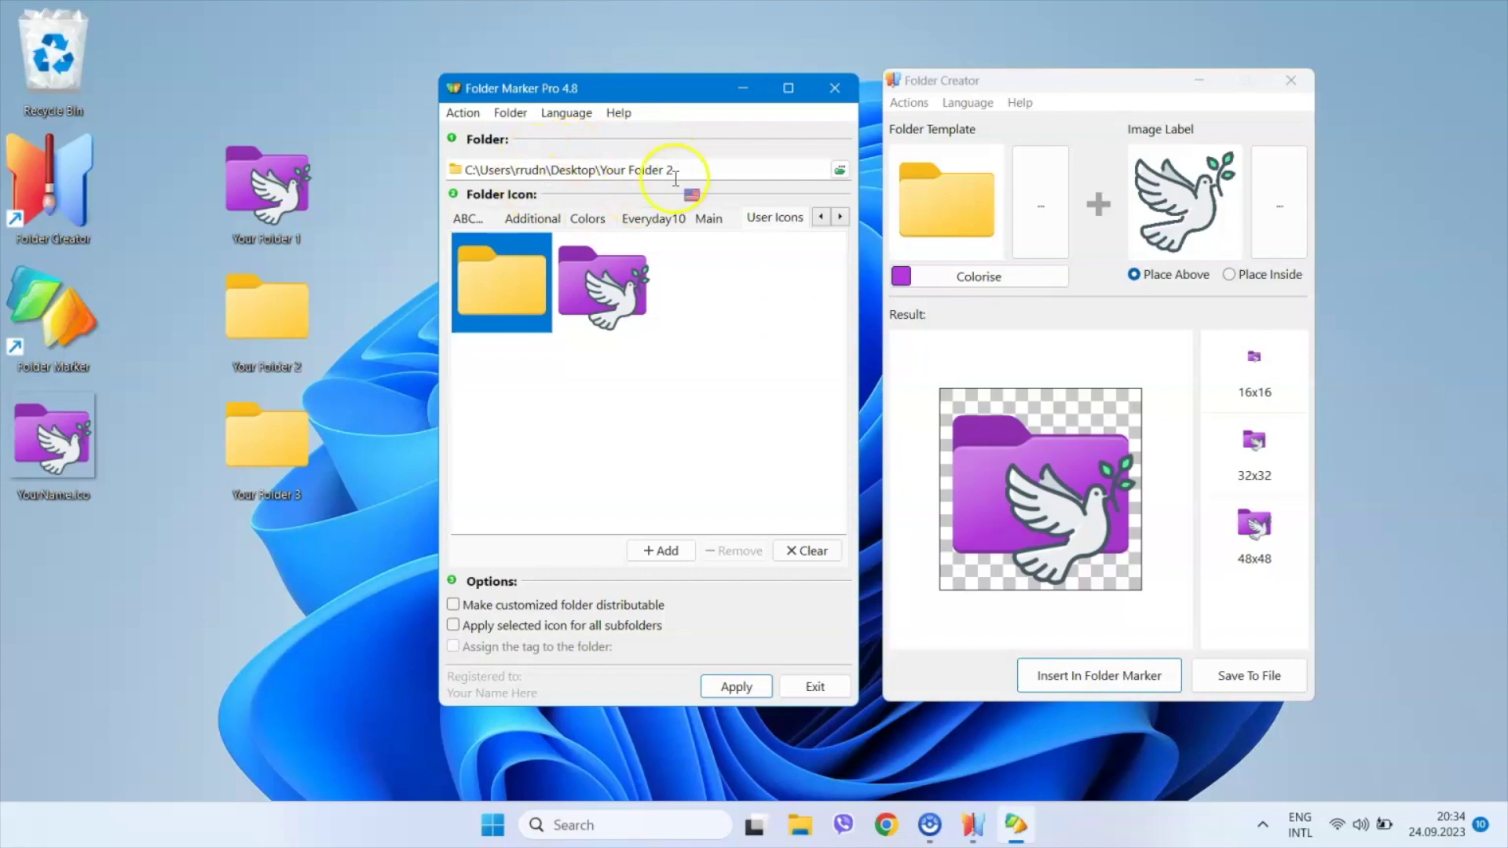
{"action": "left_click", "coordinate": [597, 279]}
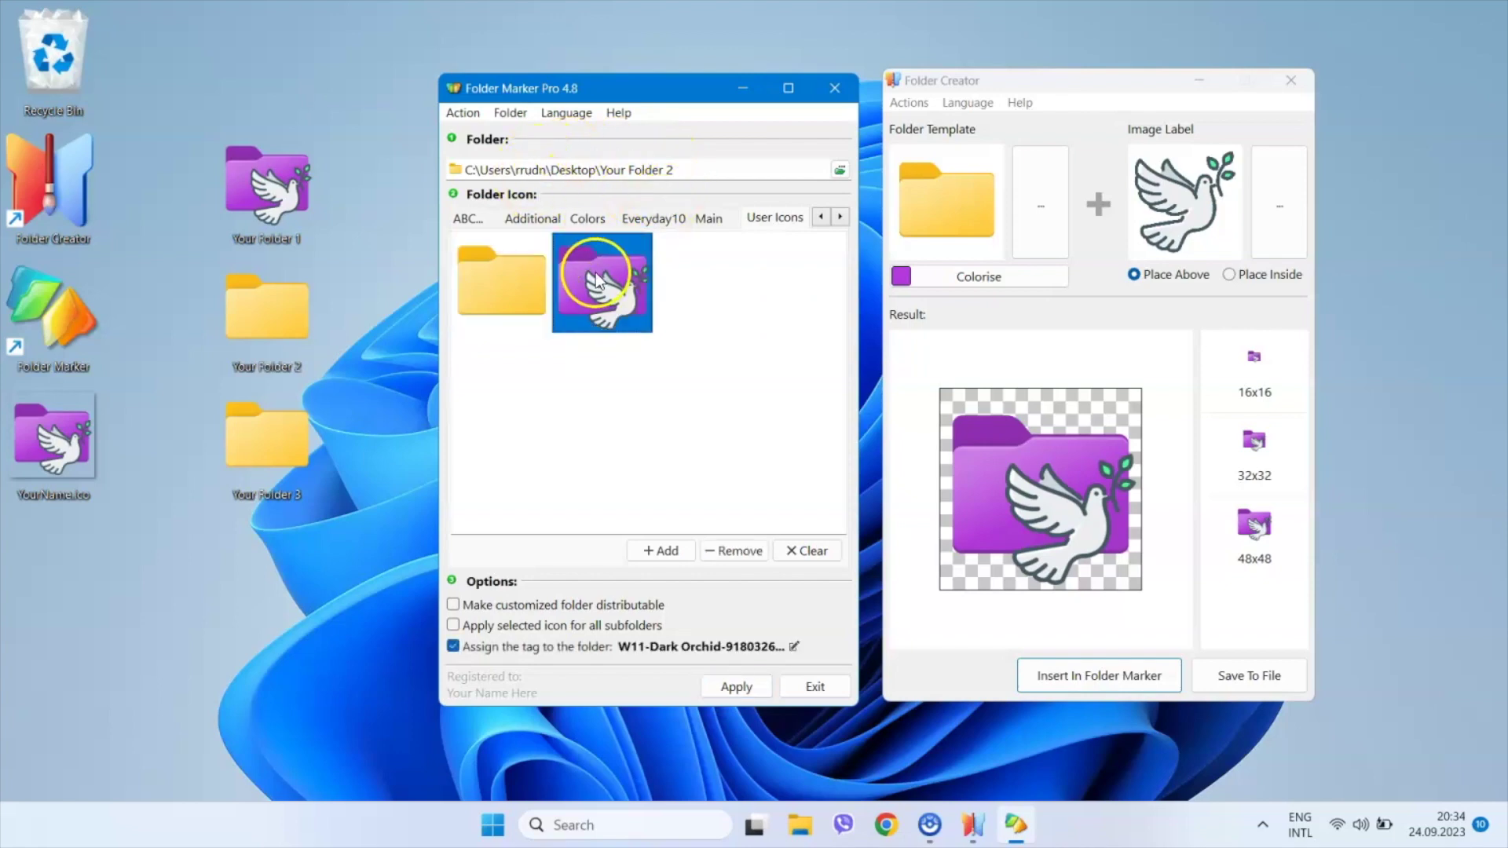
{"action": "double_click", "coordinate": [612, 283]}
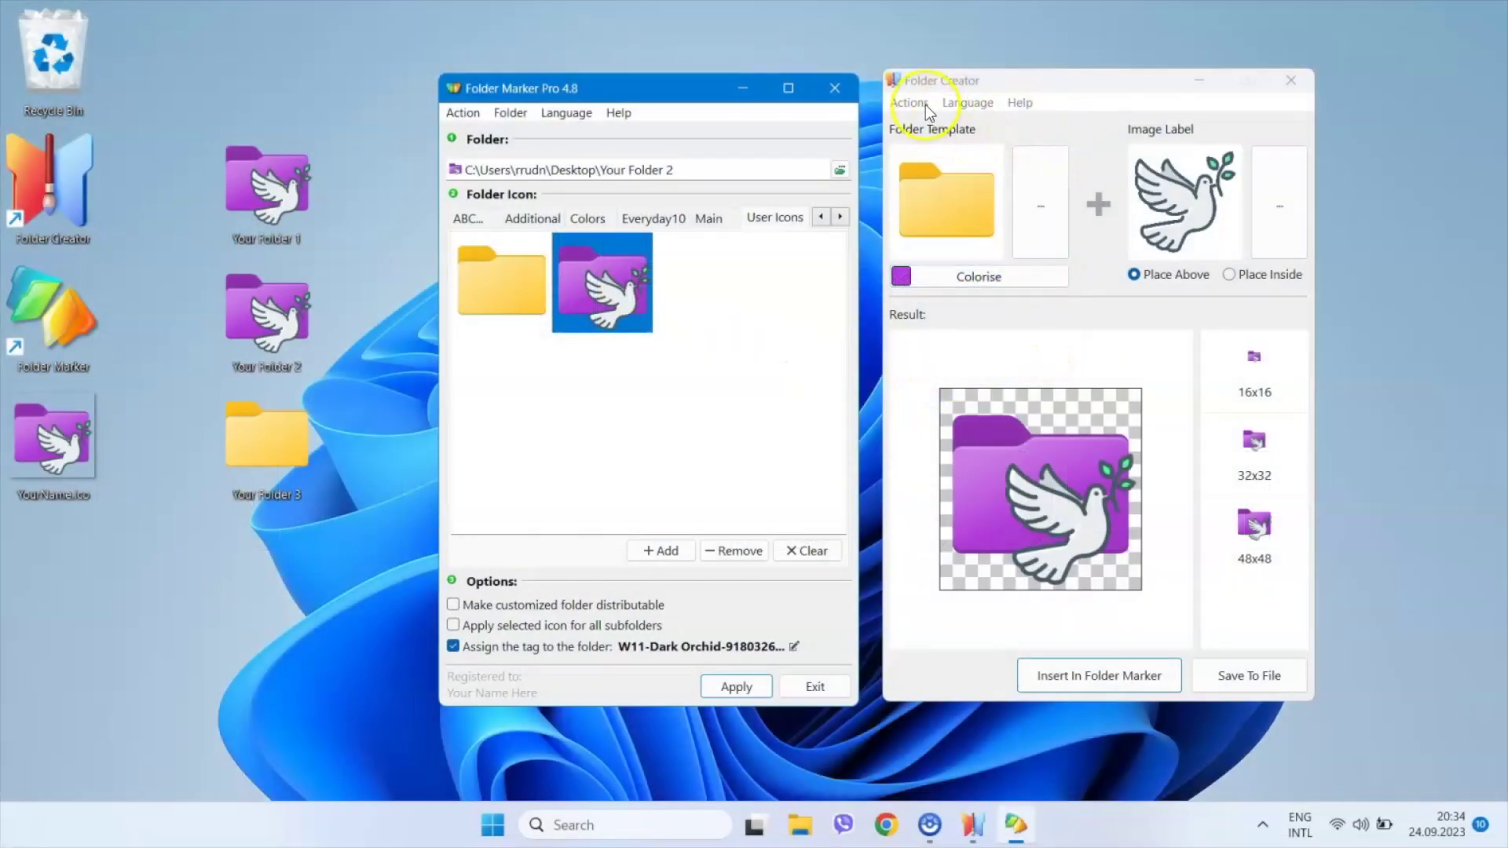
Clear the dove image label and add the plain purple folder icon to Folder Marker.
{"action": "left_click", "coordinate": [922, 105]}
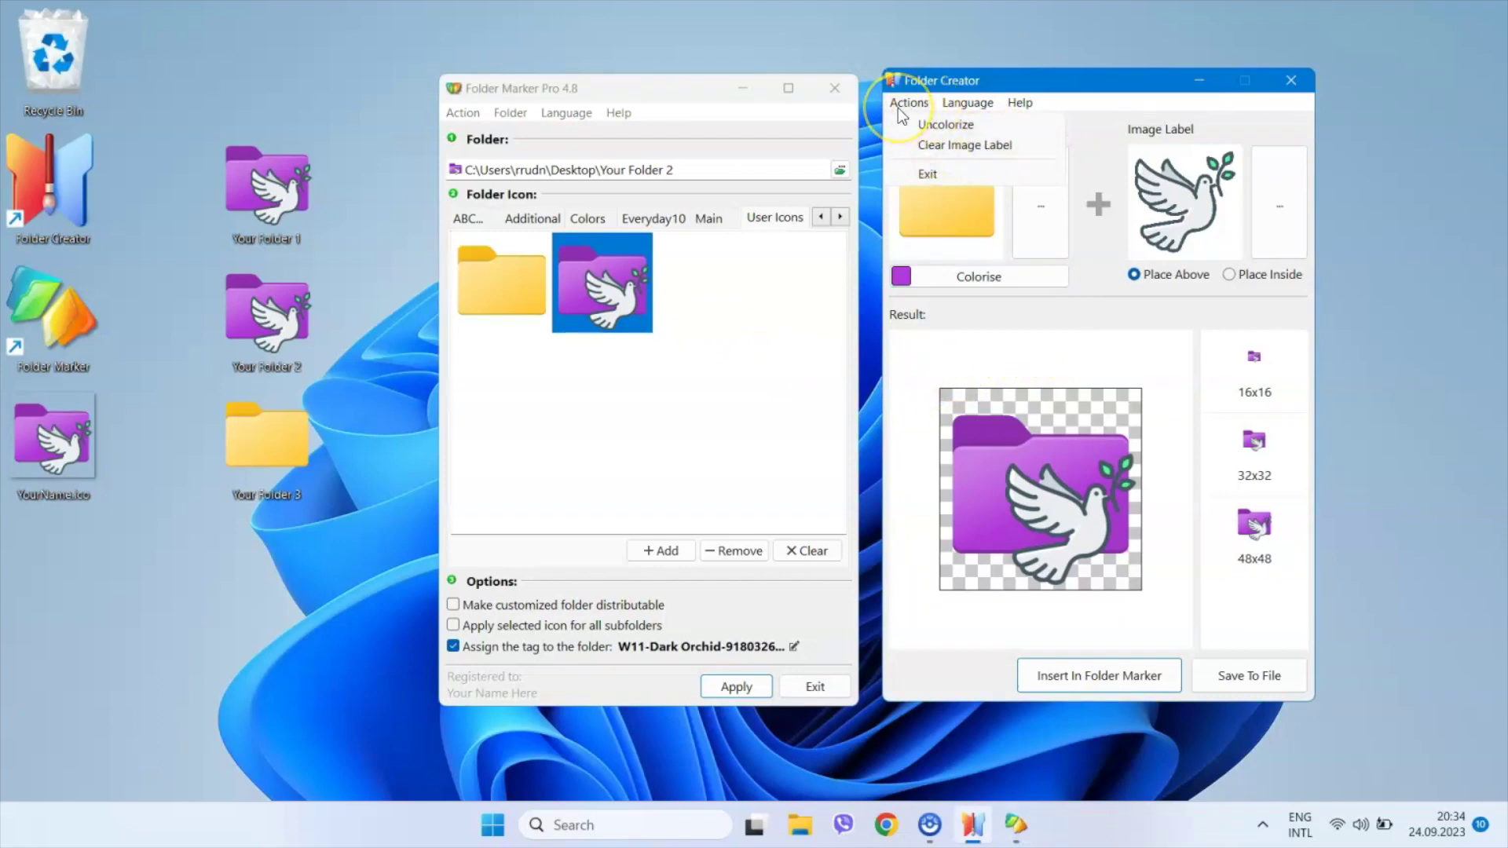
{"action": "left_click", "coordinate": [945, 136]}
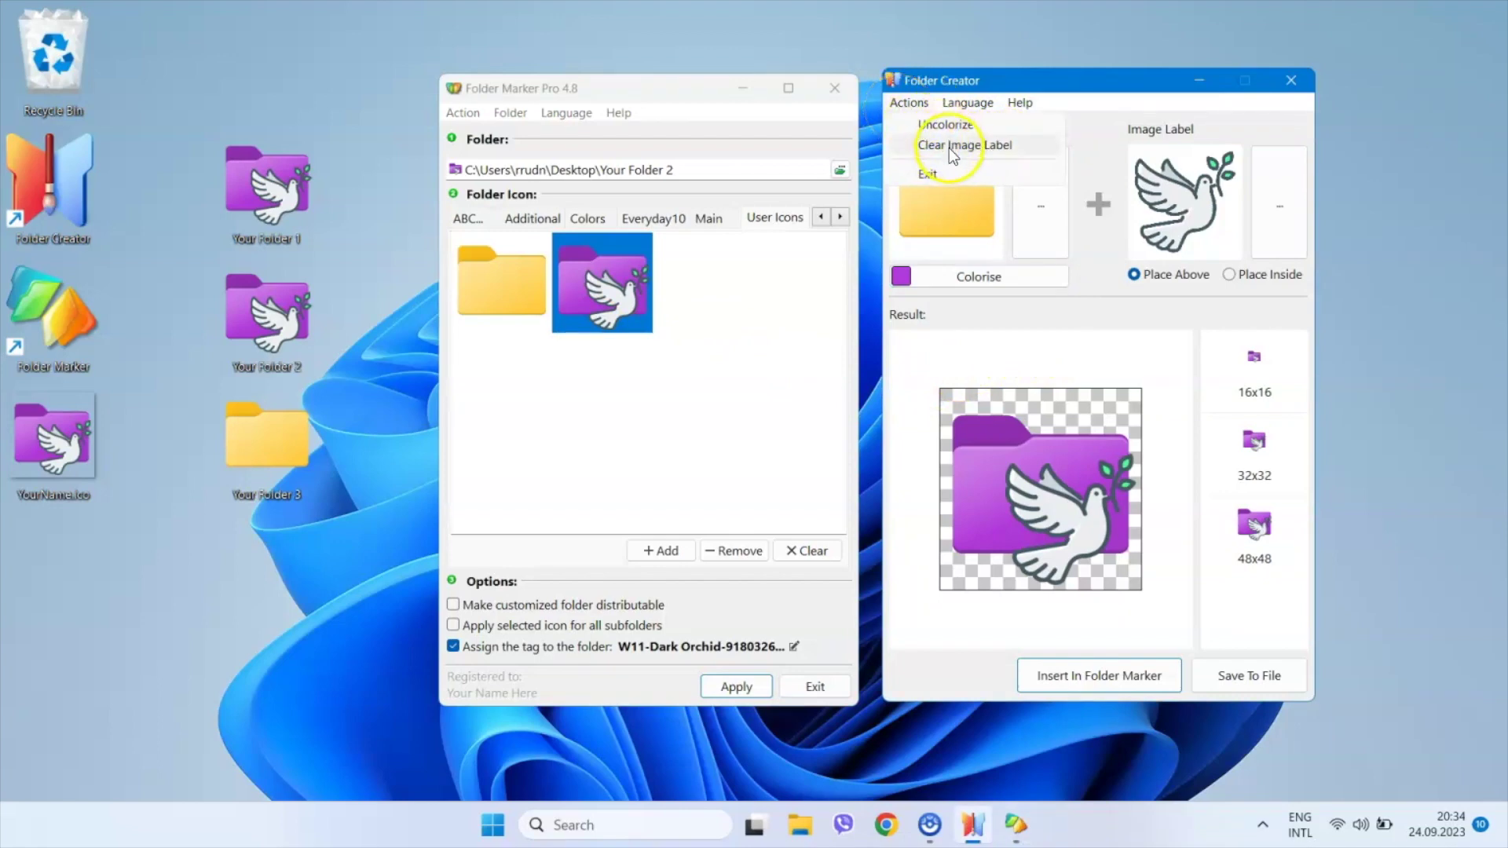
{"action": "left_click", "coordinate": [960, 147]}
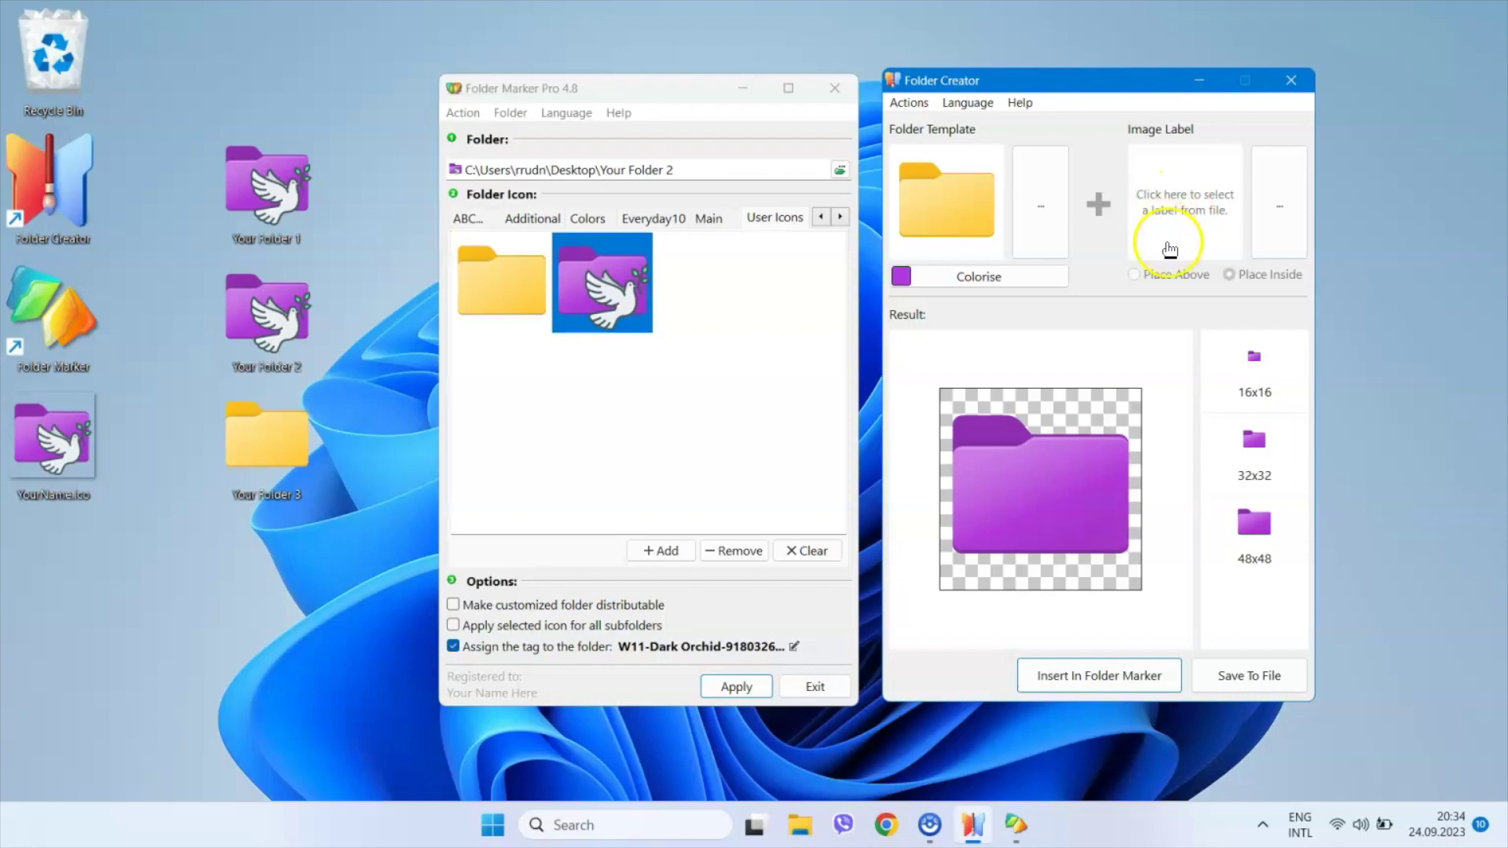
{"action": "left_click", "coordinate": [1058, 676]}
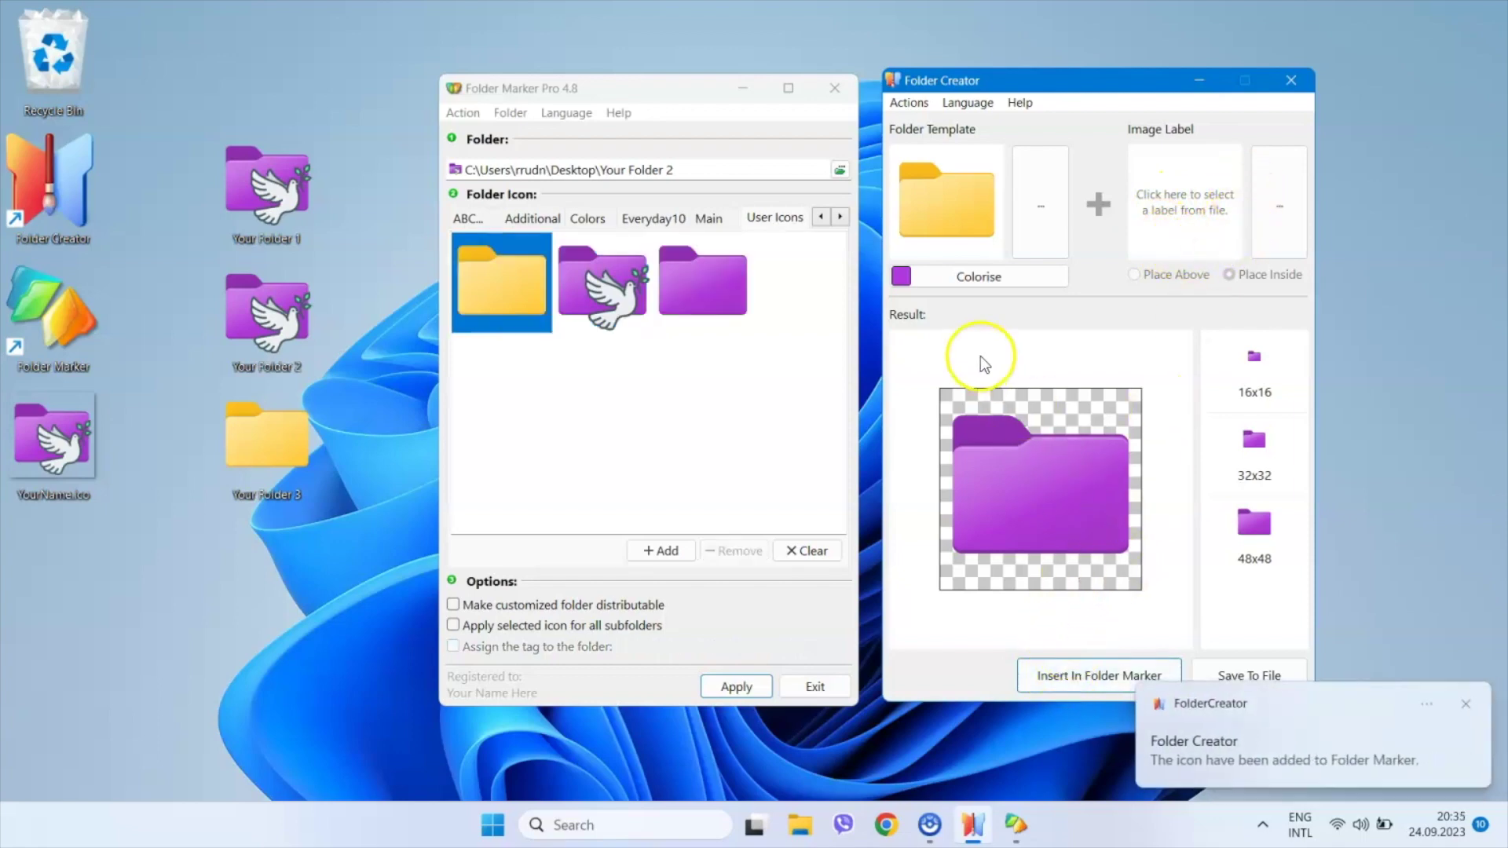
Tint the folder light purple and send it to Folder Marker.
{"action": "left_click", "coordinate": [984, 280]}
{"action": "left_click", "coordinate": [502, 176]}
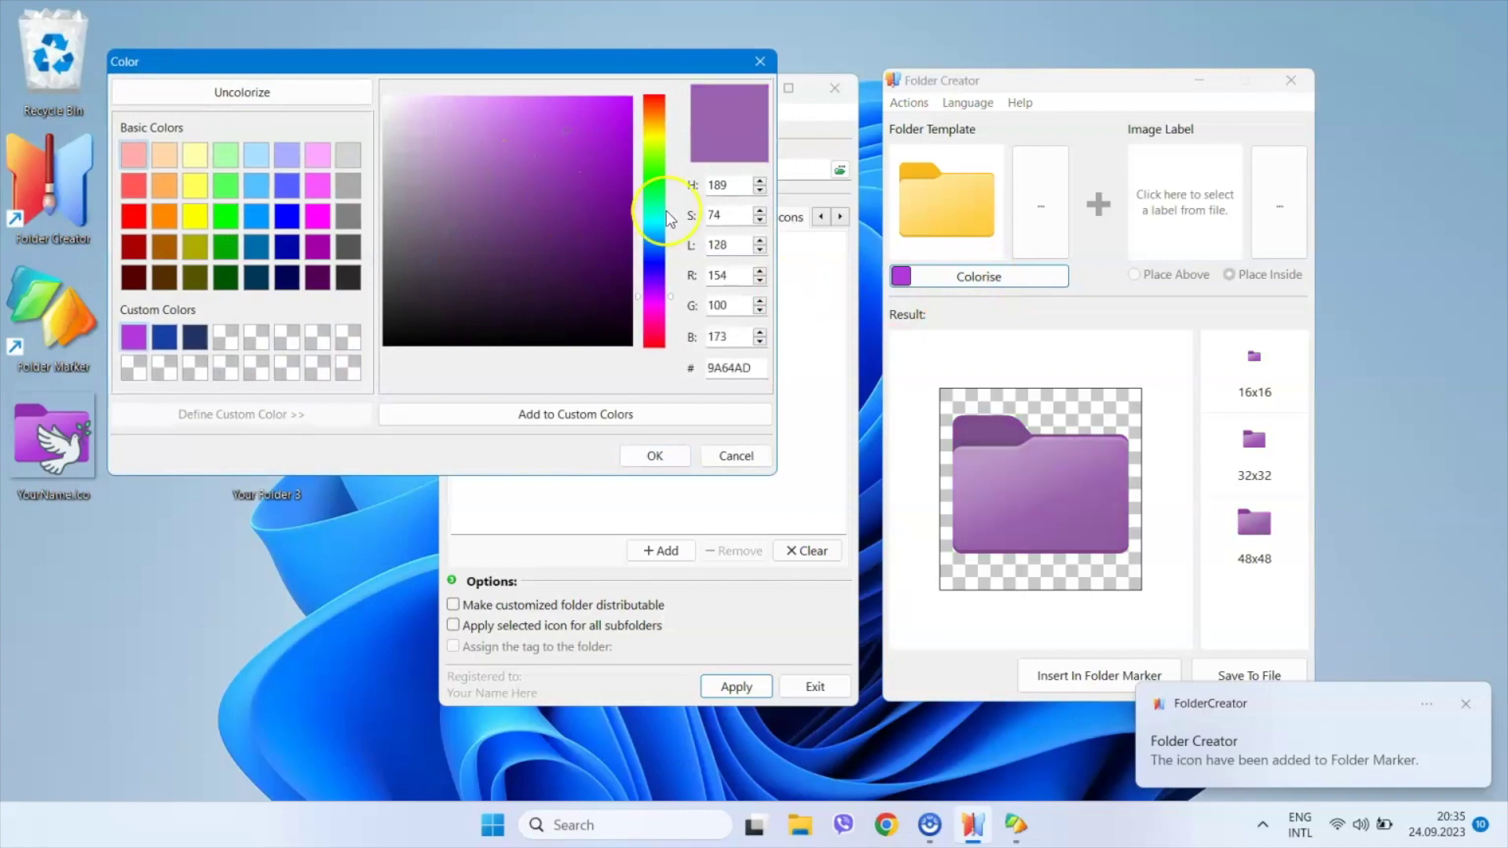
{"action": "left_click", "coordinate": [655, 457]}
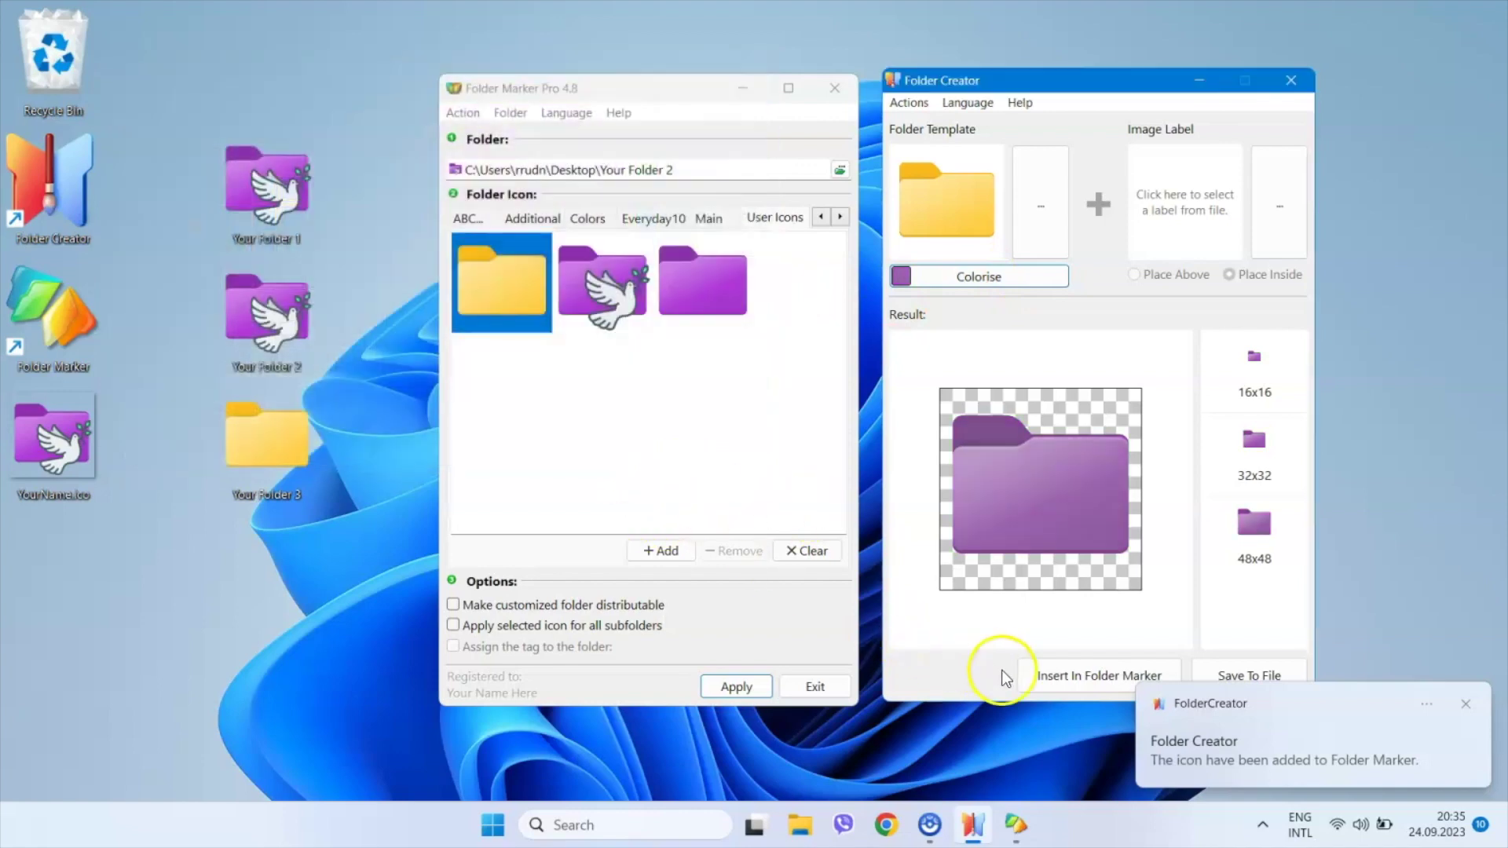
{"action": "left_click", "coordinate": [1053, 676]}
Recolour the folder bright green and send it to Folder Marker.
{"action": "left_click", "coordinate": [941, 277]}
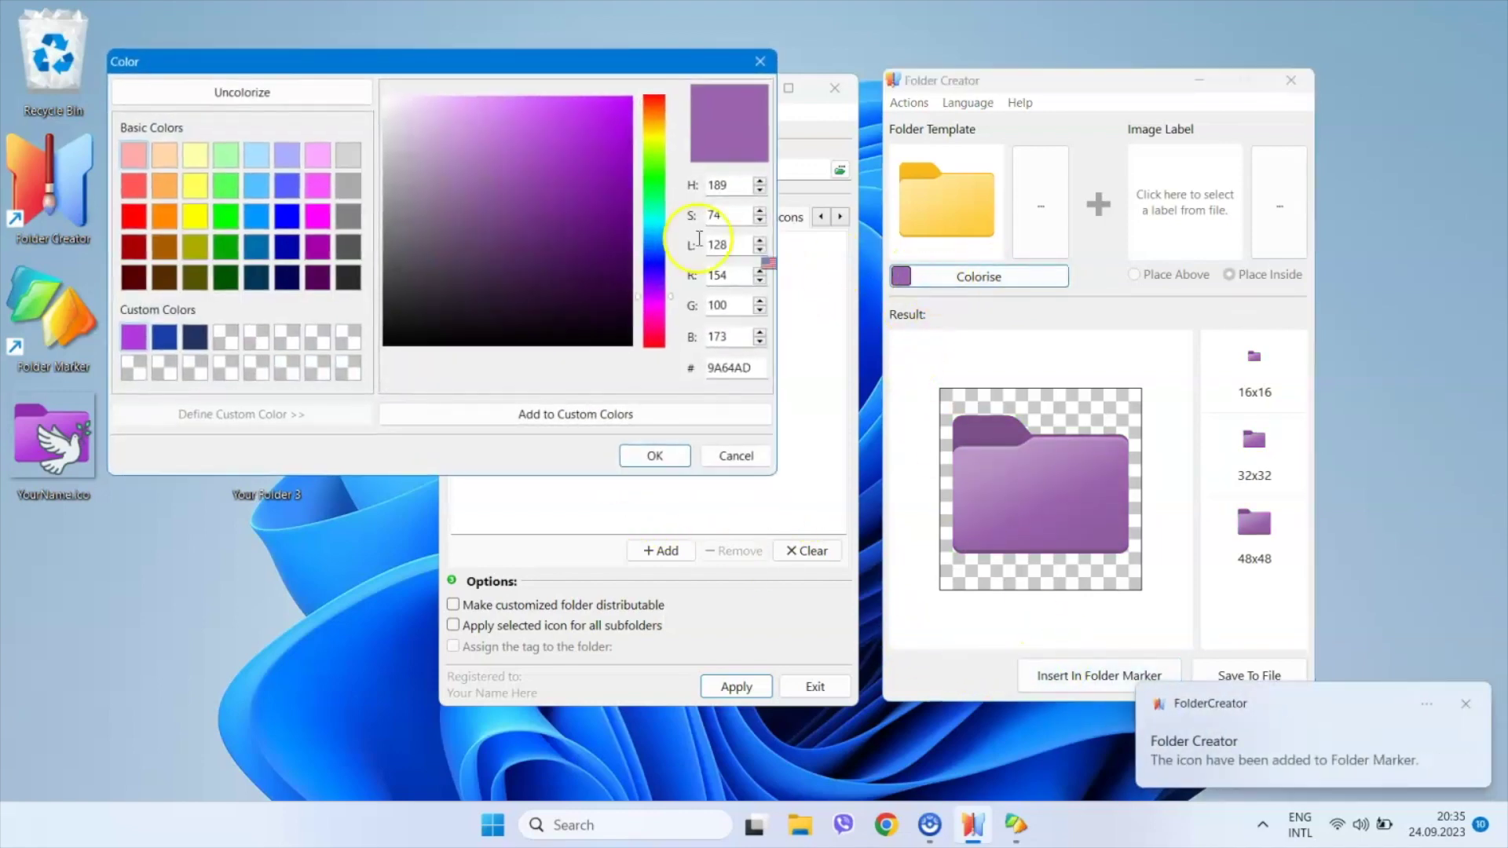
{"action": "left_click", "coordinate": [656, 304]}
{"action": "left_click", "coordinate": [592, 159]}
{"action": "left_click", "coordinate": [656, 206]}
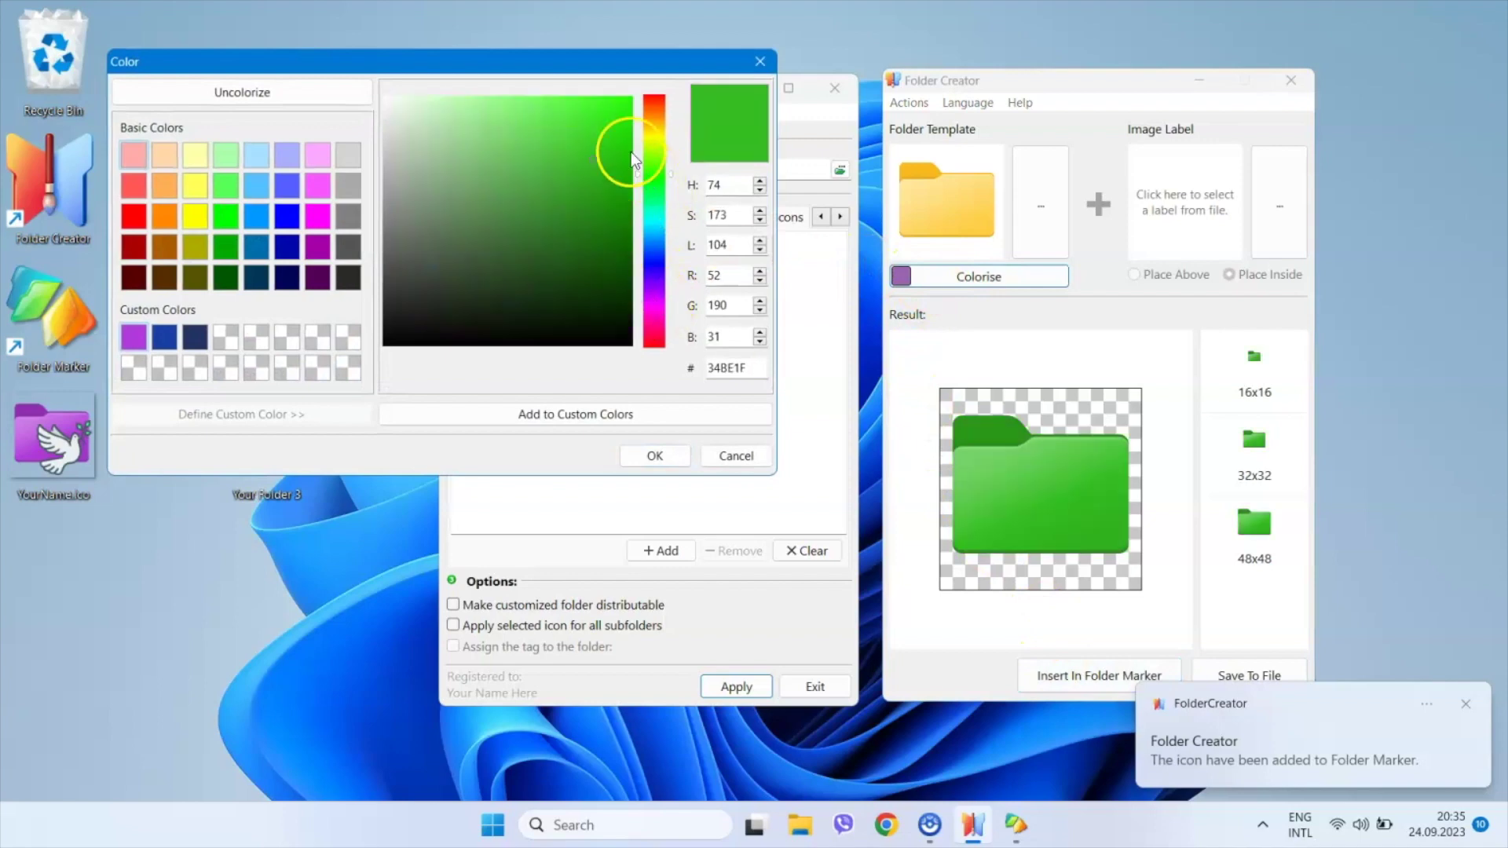
{"action": "left_click", "coordinate": [613, 109]}
{"action": "left_click", "coordinate": [658, 457]}
{"action": "left_click", "coordinate": [1056, 674]}
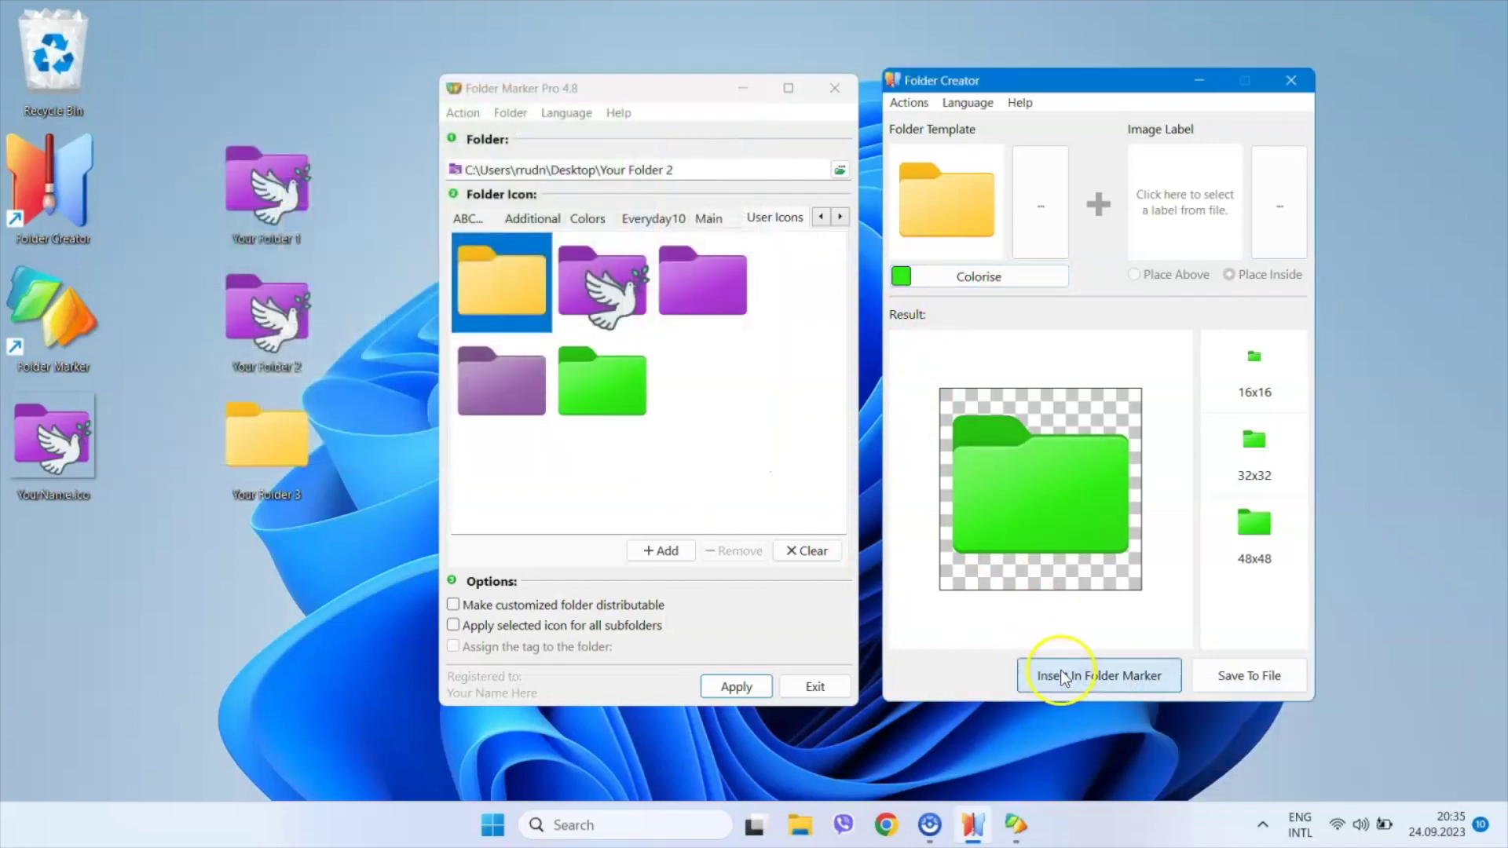
Send grey and light blue (56C0FF) versions of the folder to Folder Marker.
{"action": "left_click", "coordinate": [945, 280]}
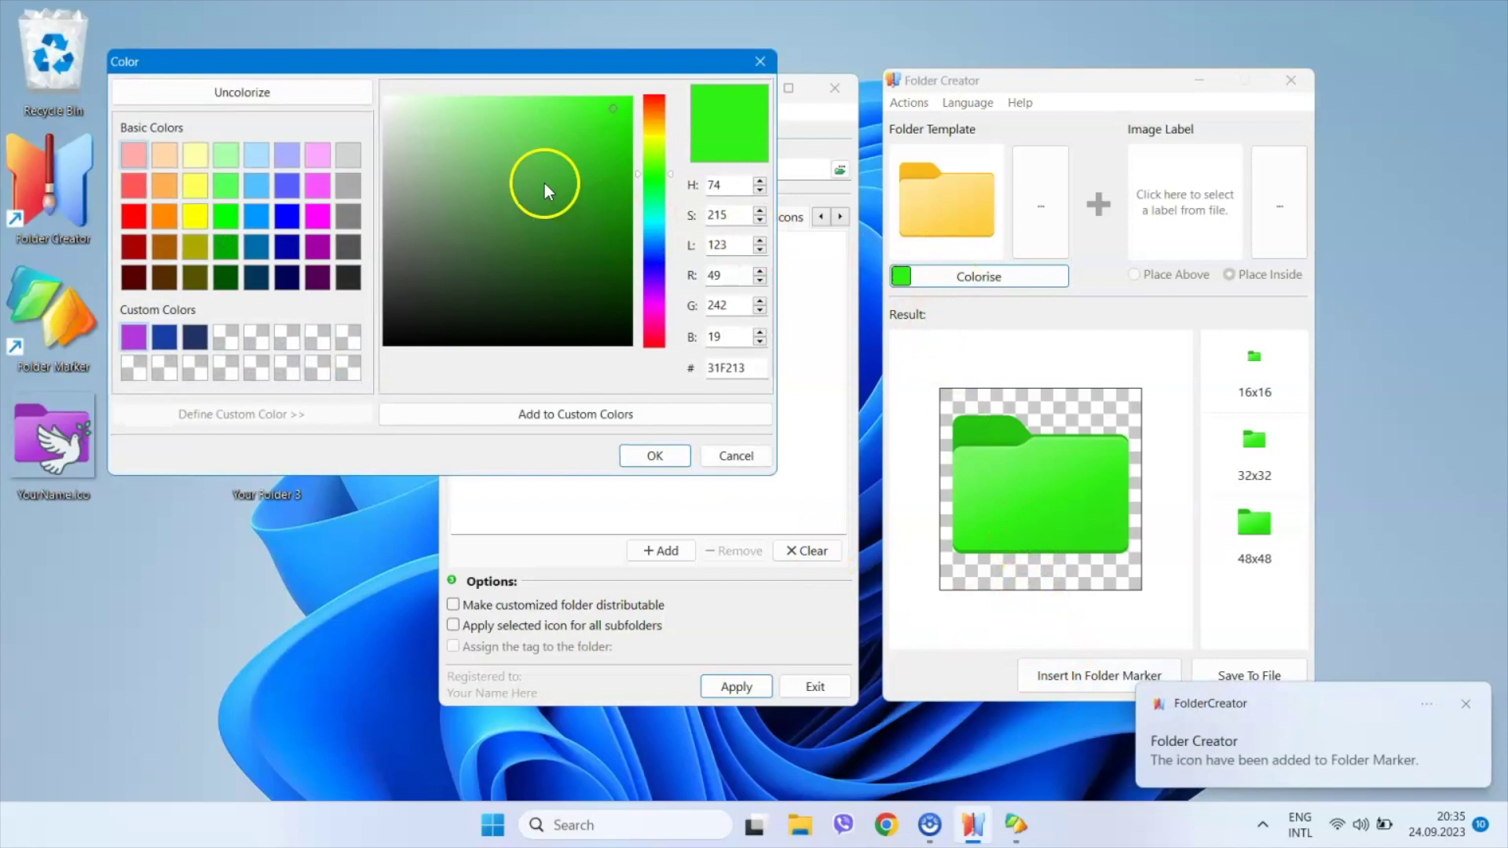
{"action": "left_click", "coordinate": [401, 153]}
{"action": "left_click", "coordinate": [657, 459]}
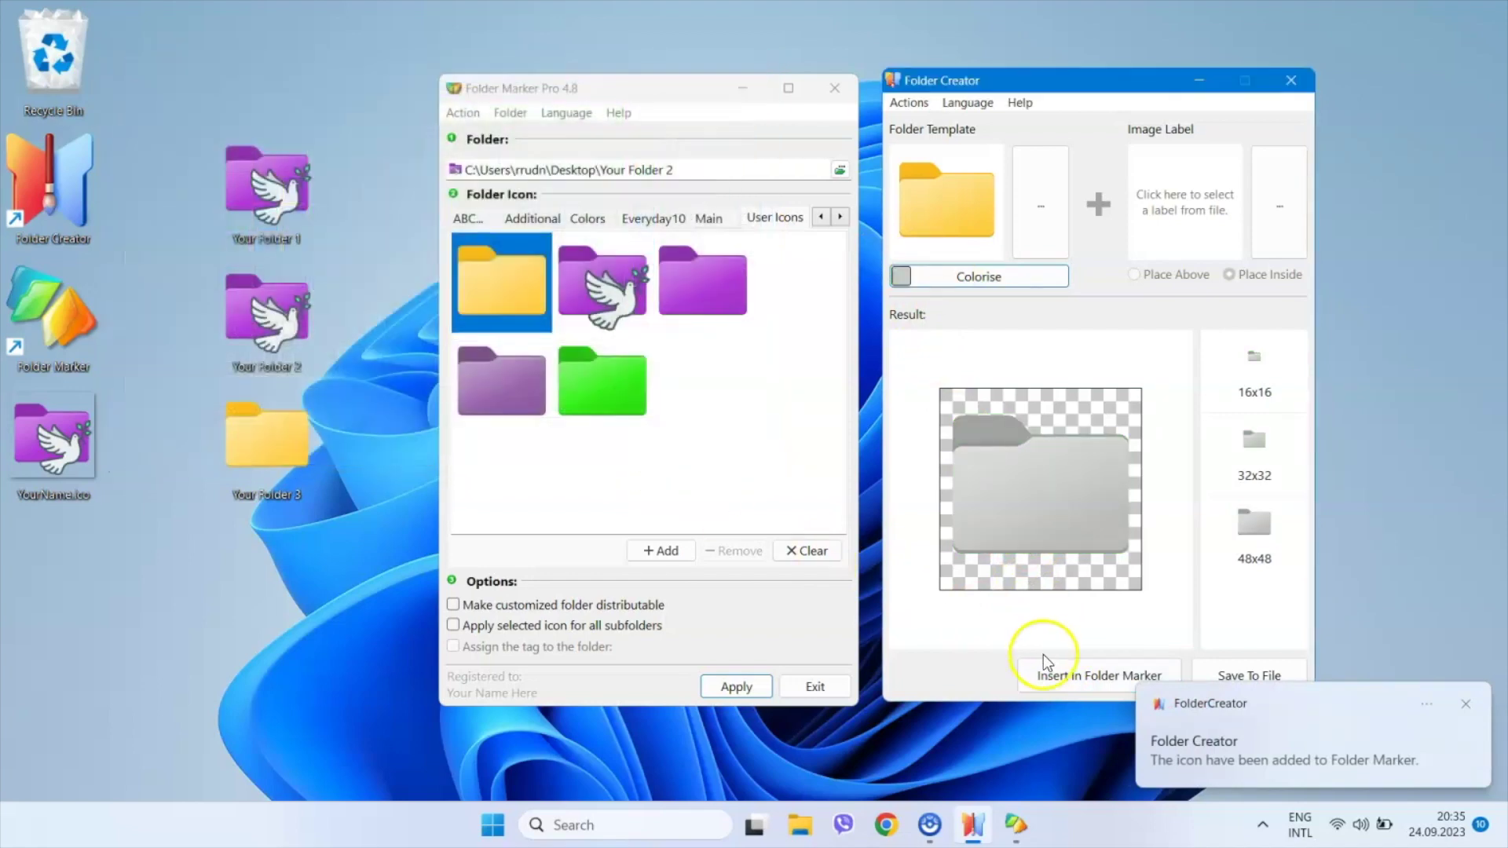
{"action": "left_click", "coordinate": [1060, 682]}
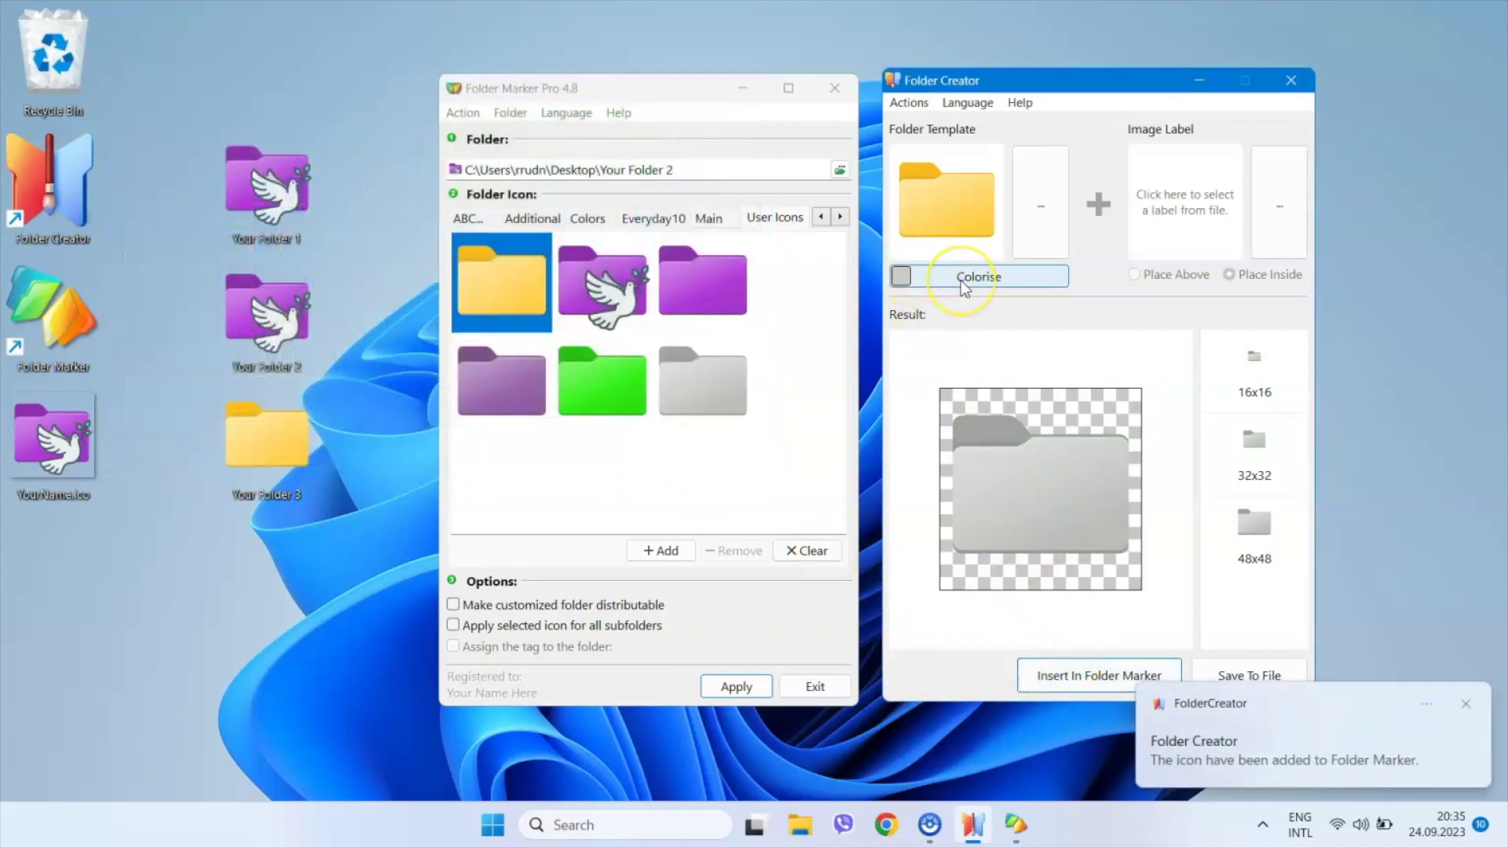
{"action": "left_click", "coordinate": [960, 280]}
{"action": "left_click", "coordinate": [256, 185]}
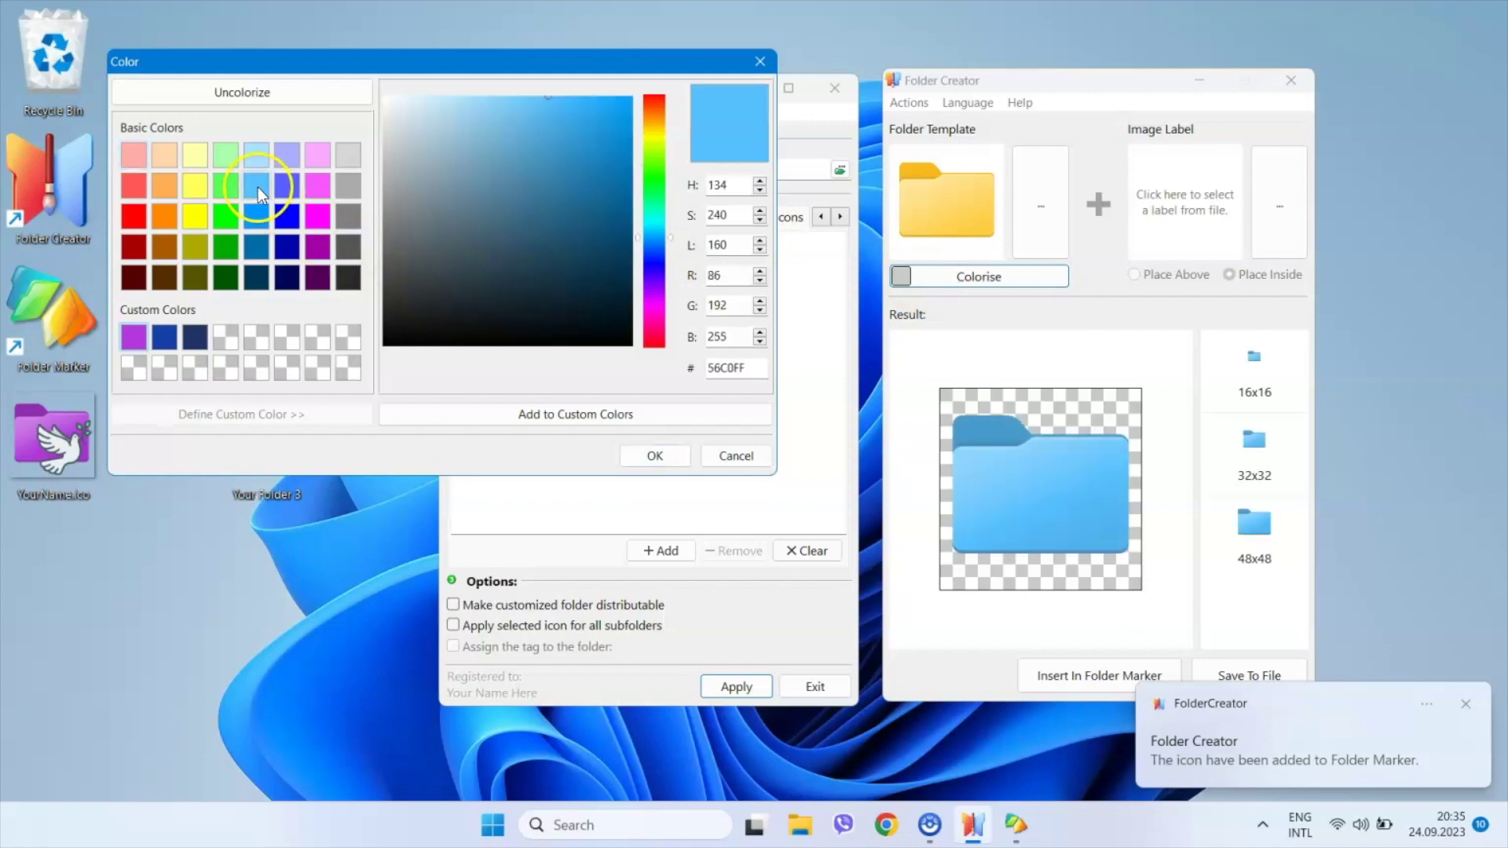
{"action": "left_click", "coordinate": [648, 455]}
{"action": "left_click", "coordinate": [1062, 681]}
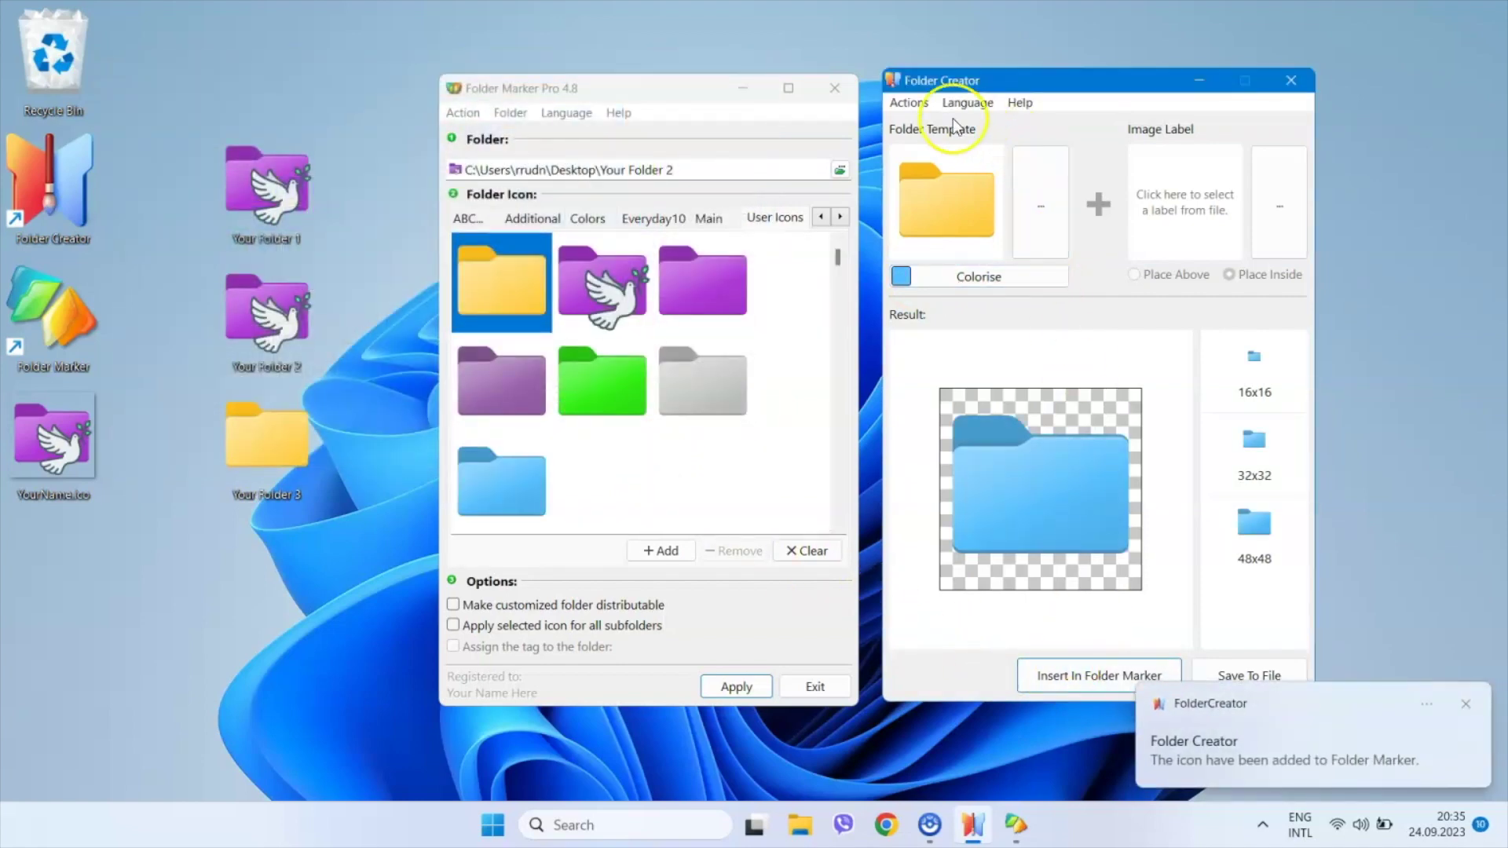
{"action": "left_click", "coordinate": [907, 105]}
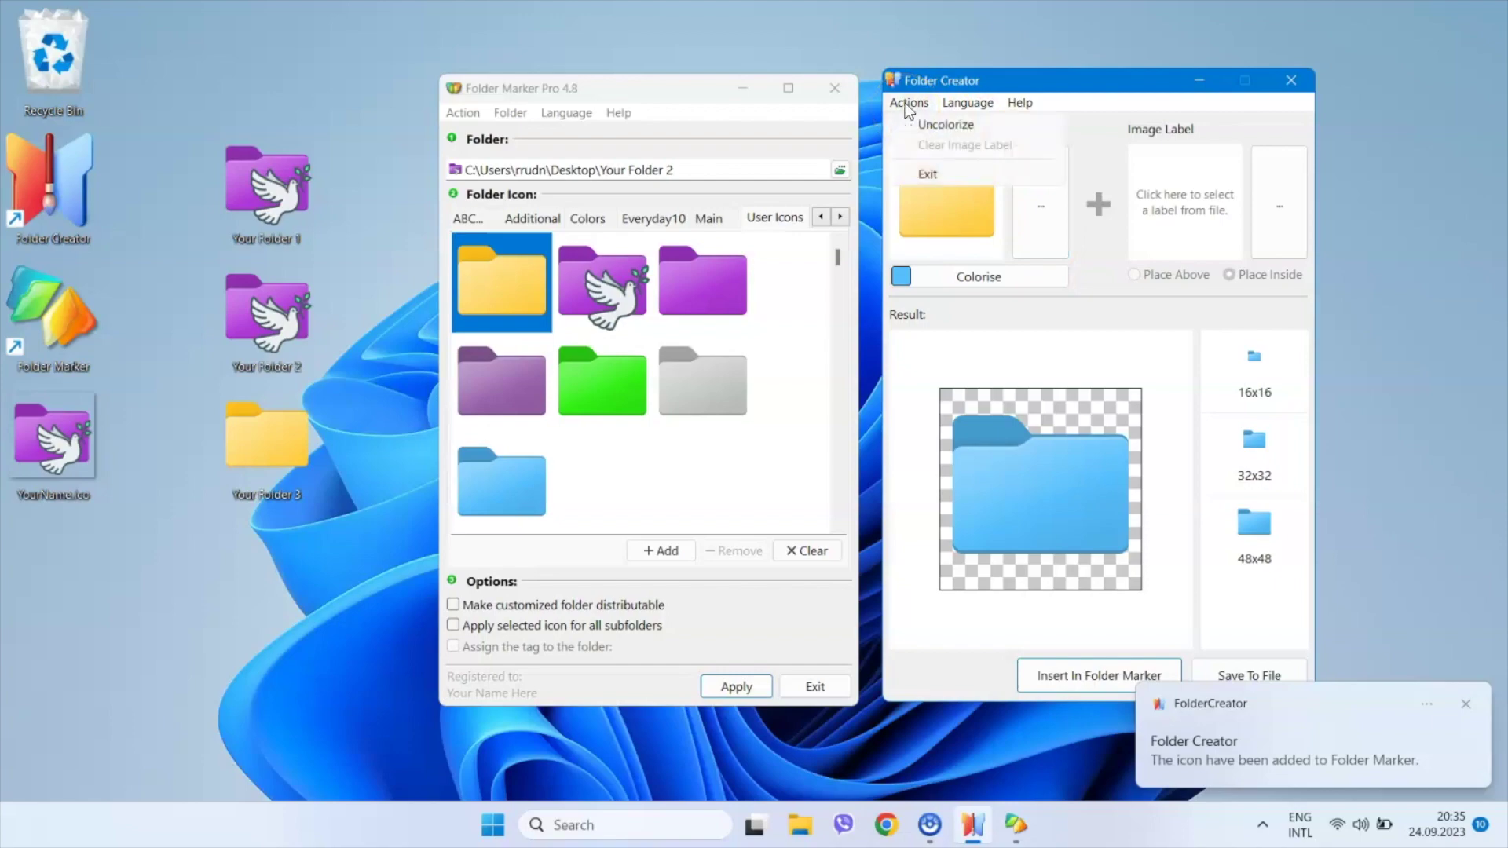
Make an uncoloured folder labelled with the first portrait photo and send it to Folder Marker.
{"action": "left_click", "coordinate": [941, 127]}
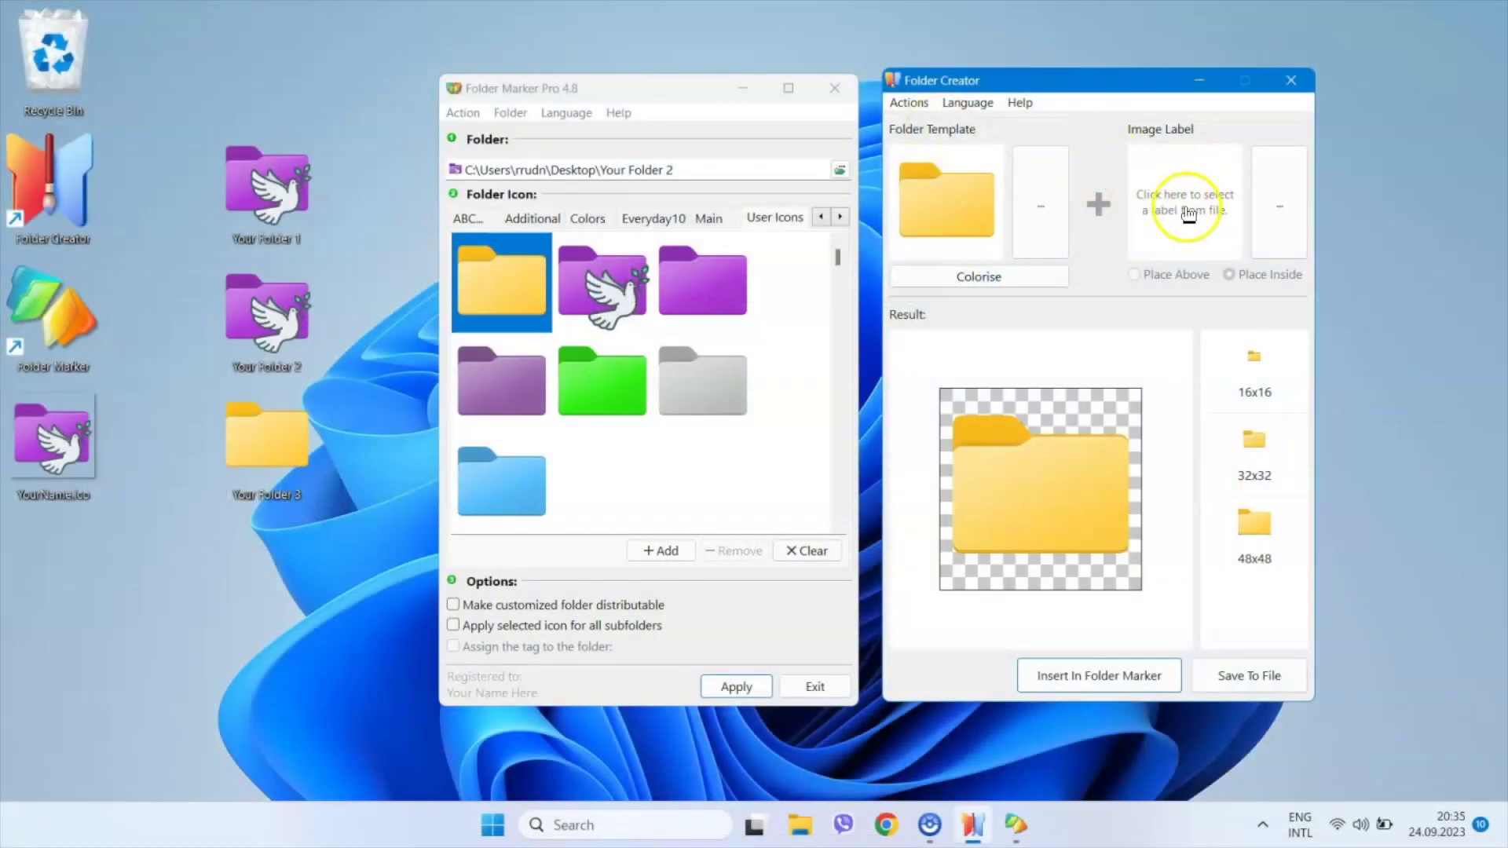
{"action": "left_click", "coordinate": [1190, 212]}
{"action": "left_click", "coordinate": [752, 360]}
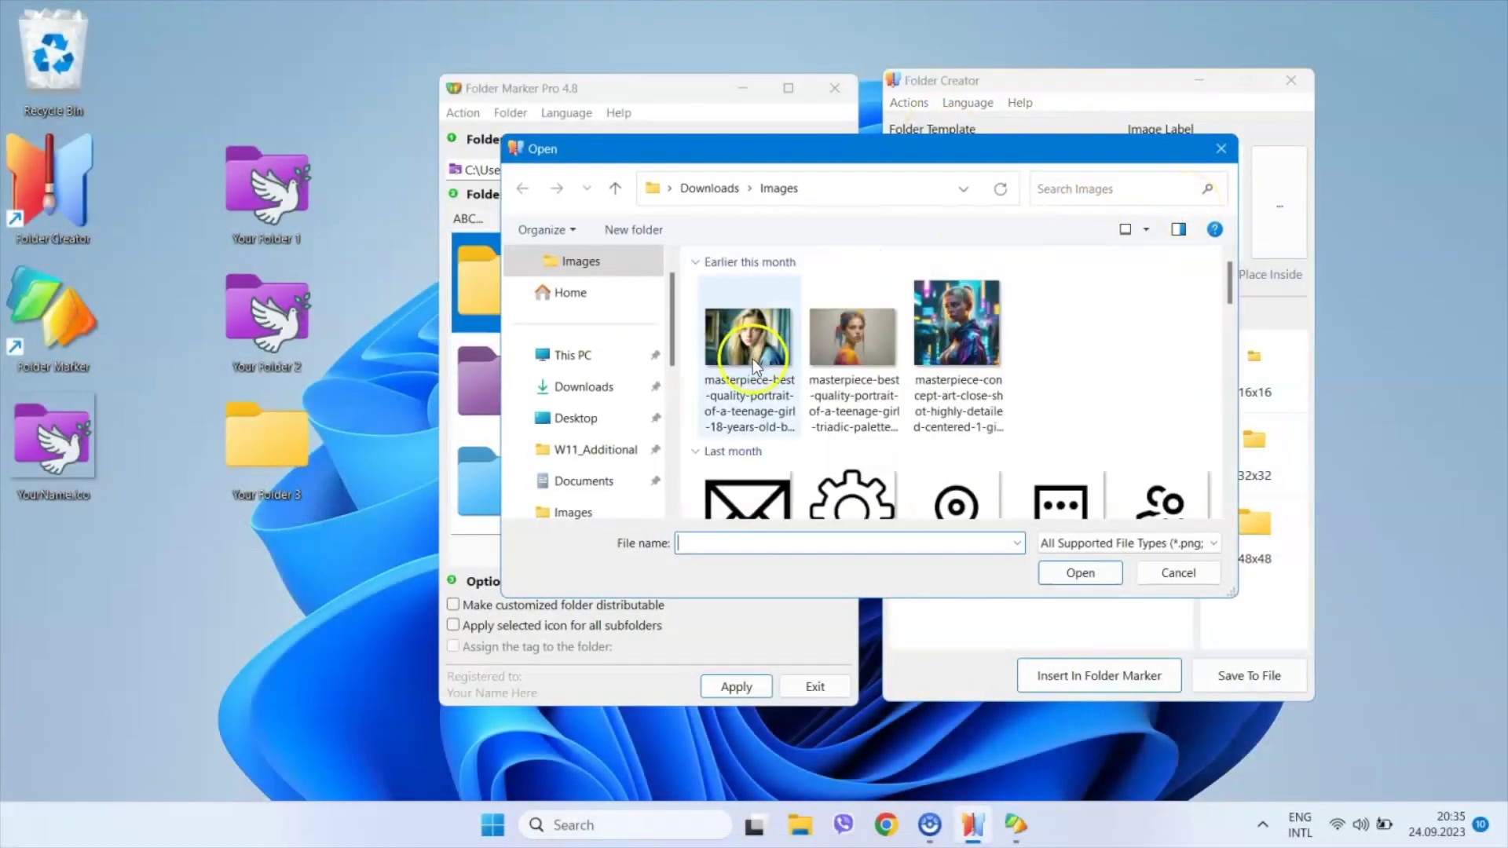
{"action": "left_click", "coordinate": [1081, 574]}
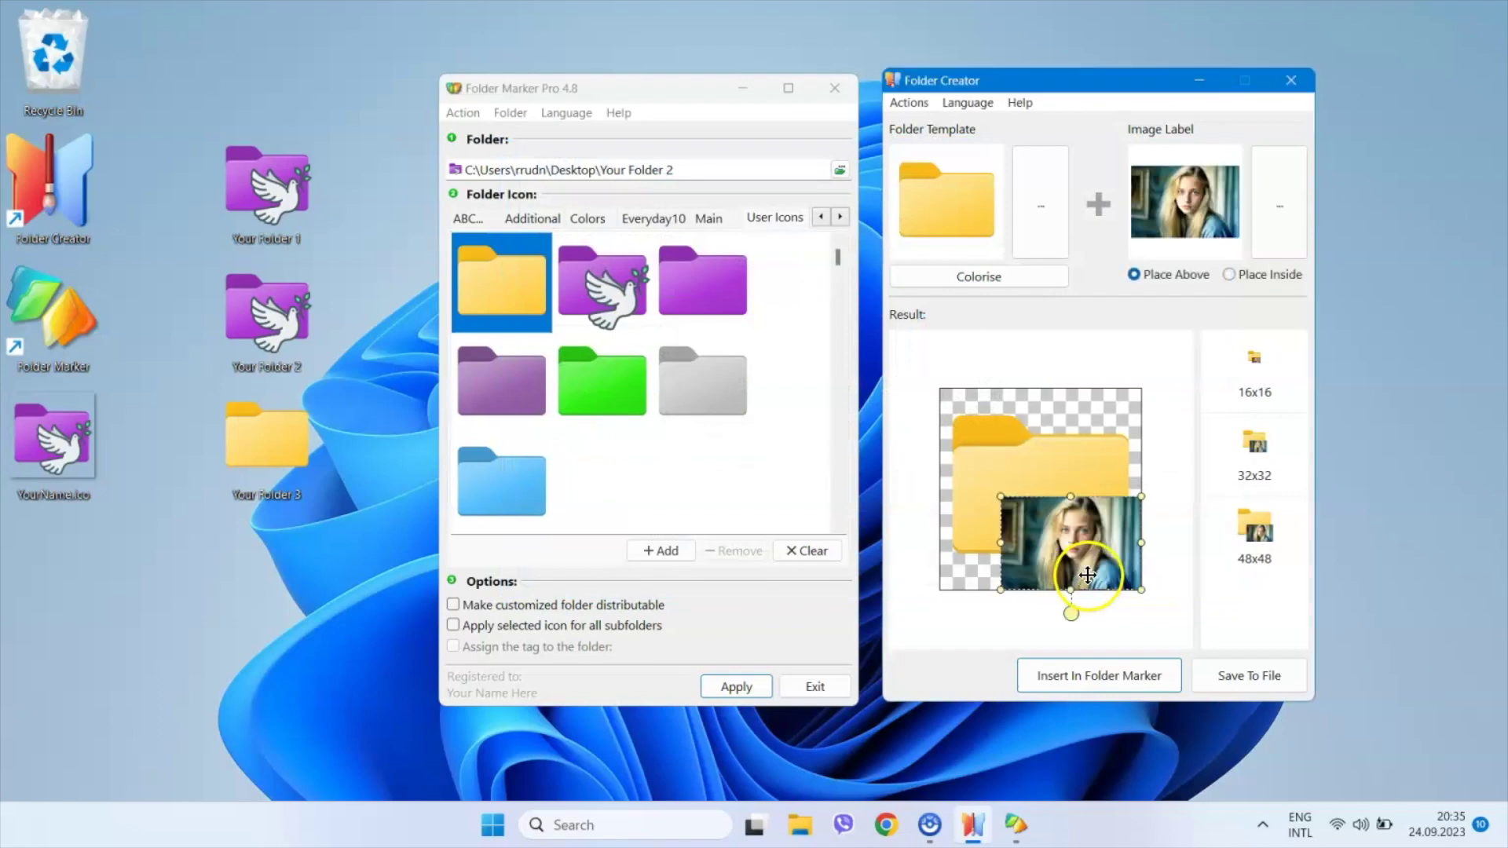
{"action": "left_click_drag", "start_coordinate": [1054, 512], "coordinate": [1062, 496]}
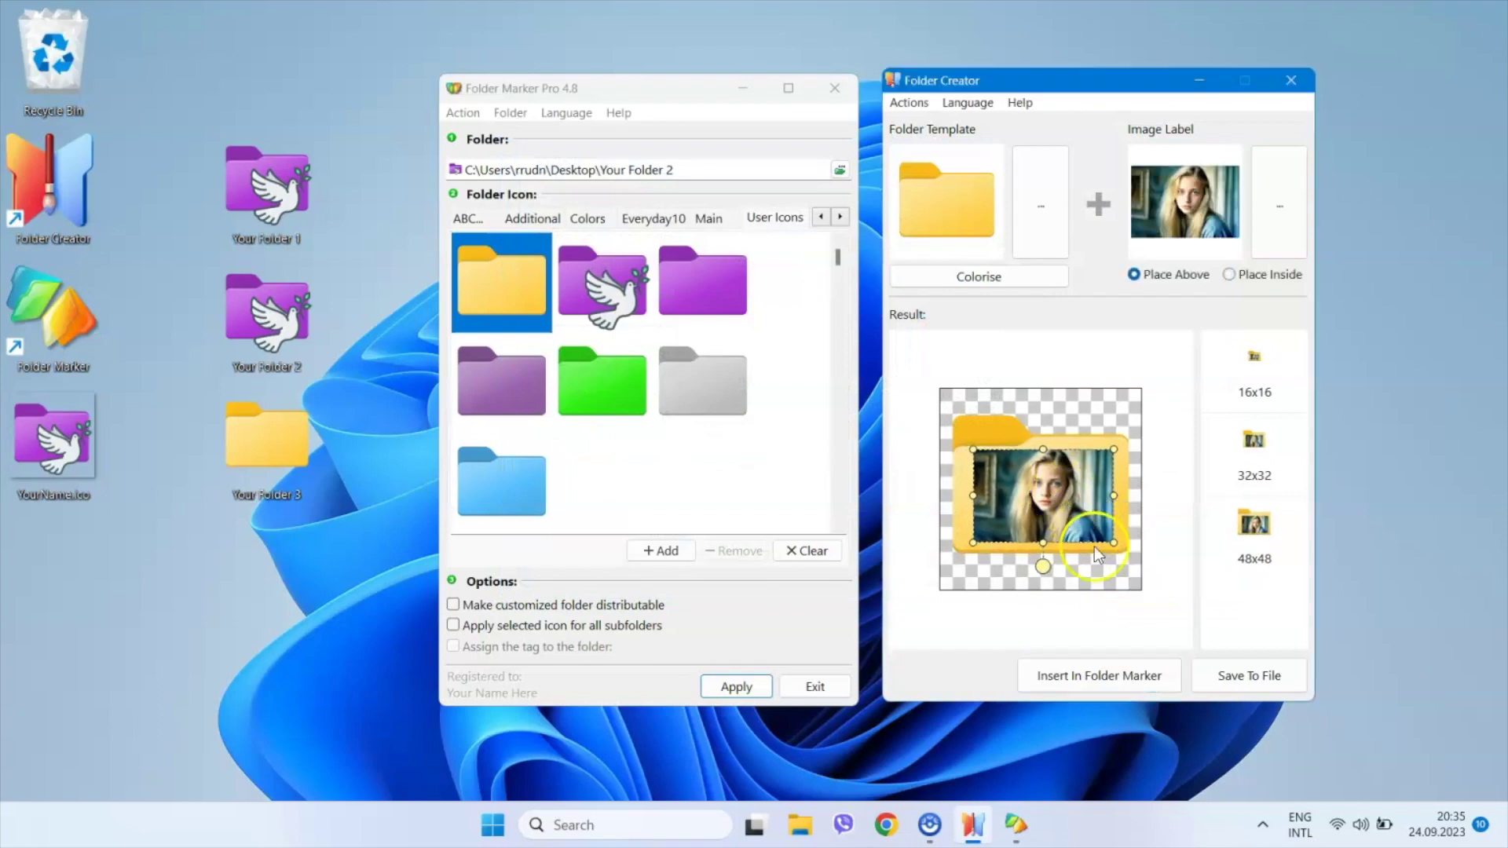
{"action": "left_click", "coordinate": [1122, 670]}
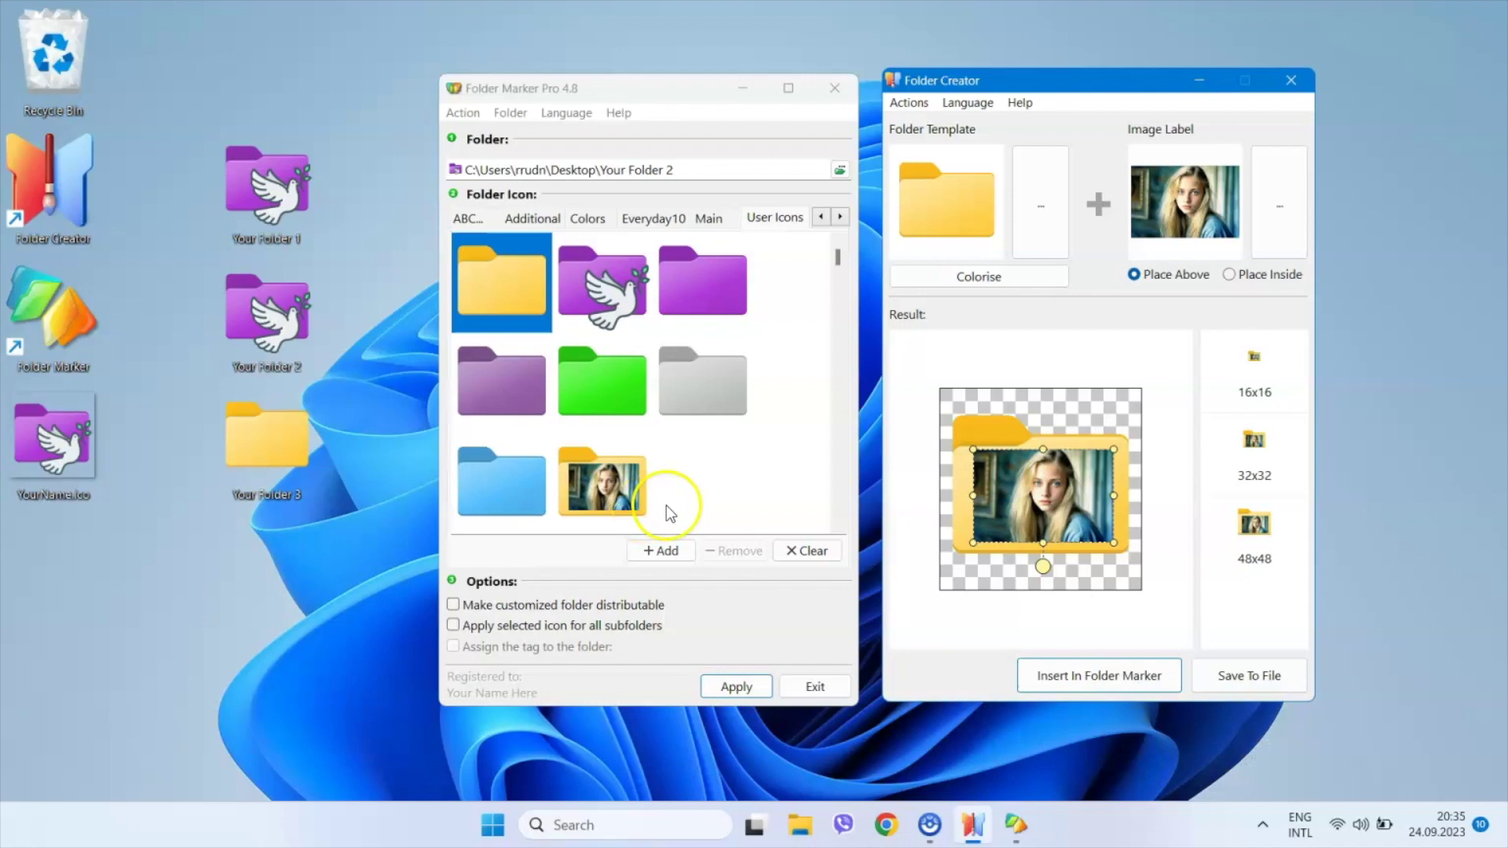
Place the portrait label inside the folder front and send that icon to Folder Marker.
{"action": "left_click", "coordinate": [1229, 274]}
{"action": "left_click", "coordinate": [1025, 480]}
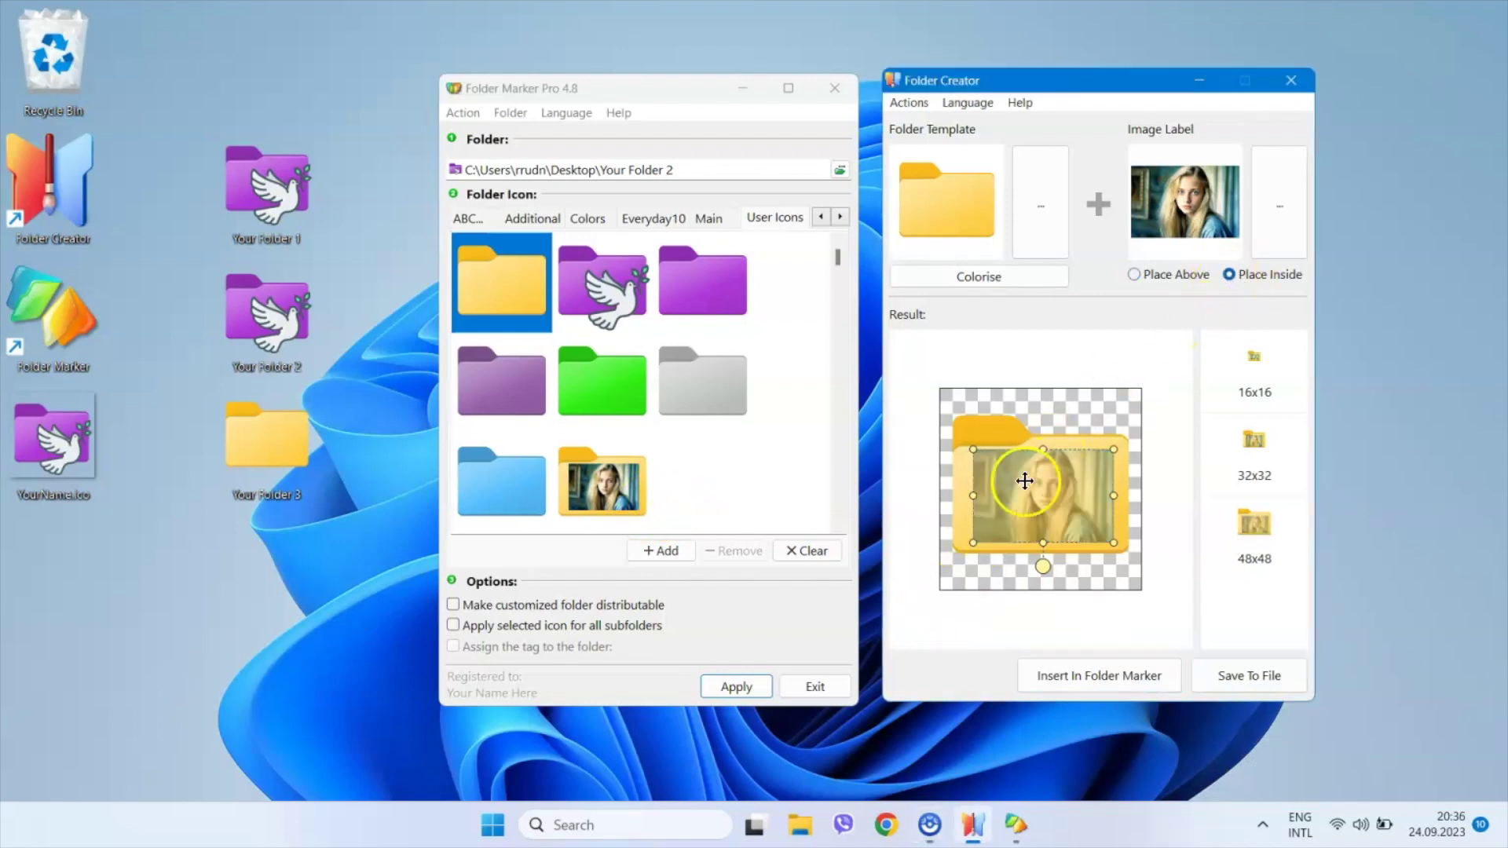
{"action": "left_click_drag", "start_coordinate": [1025, 480], "coordinate": [1025, 420]}
{"action": "left_click", "coordinate": [1035, 223]}
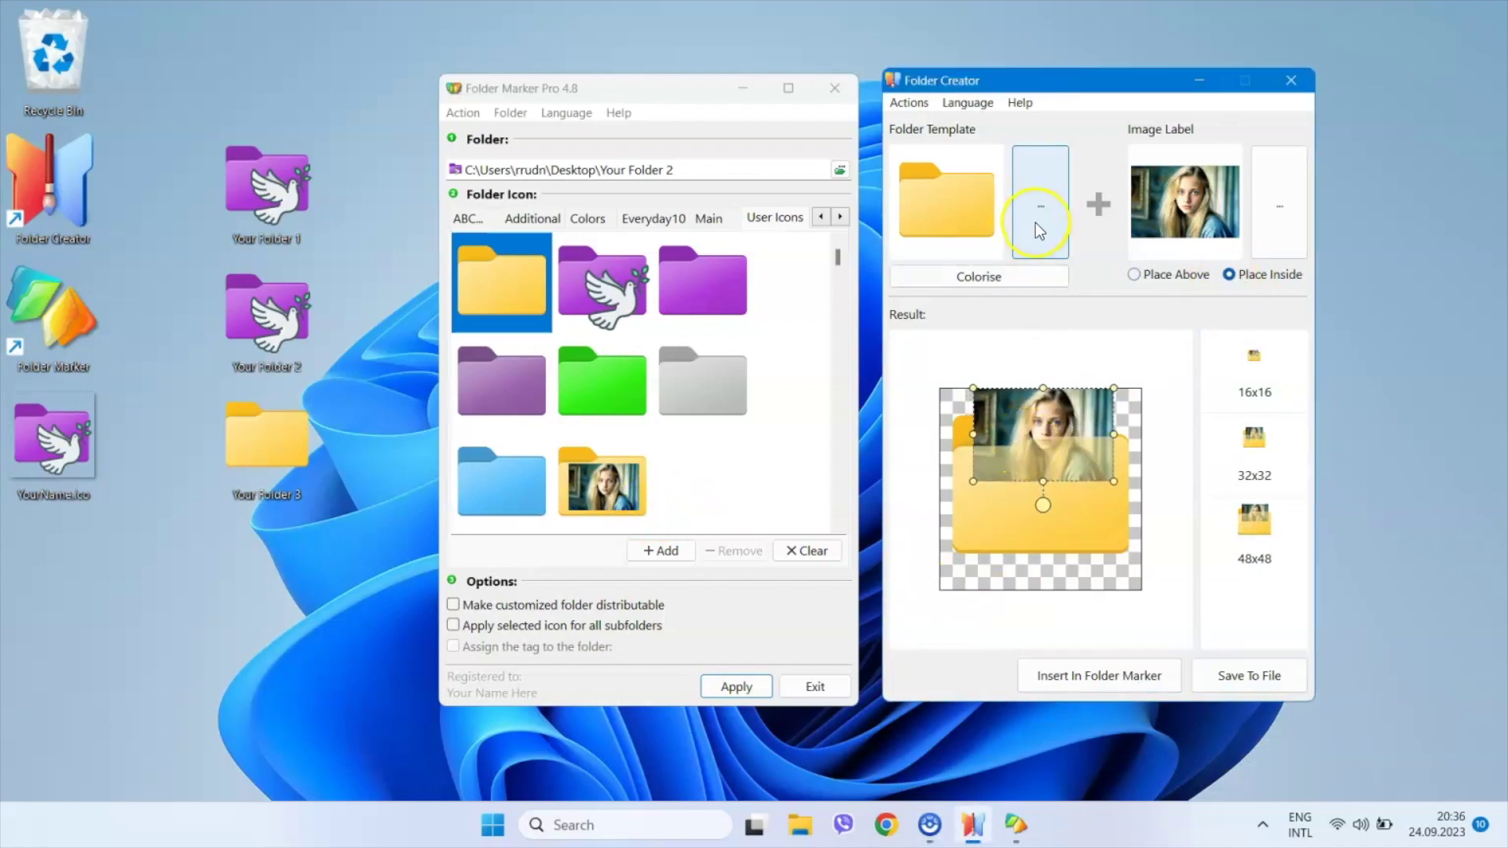
{"action": "left_click", "coordinate": [1167, 600]}
{"action": "left_click_drag", "start_coordinate": [1039, 505], "coordinate": [1050, 476]}
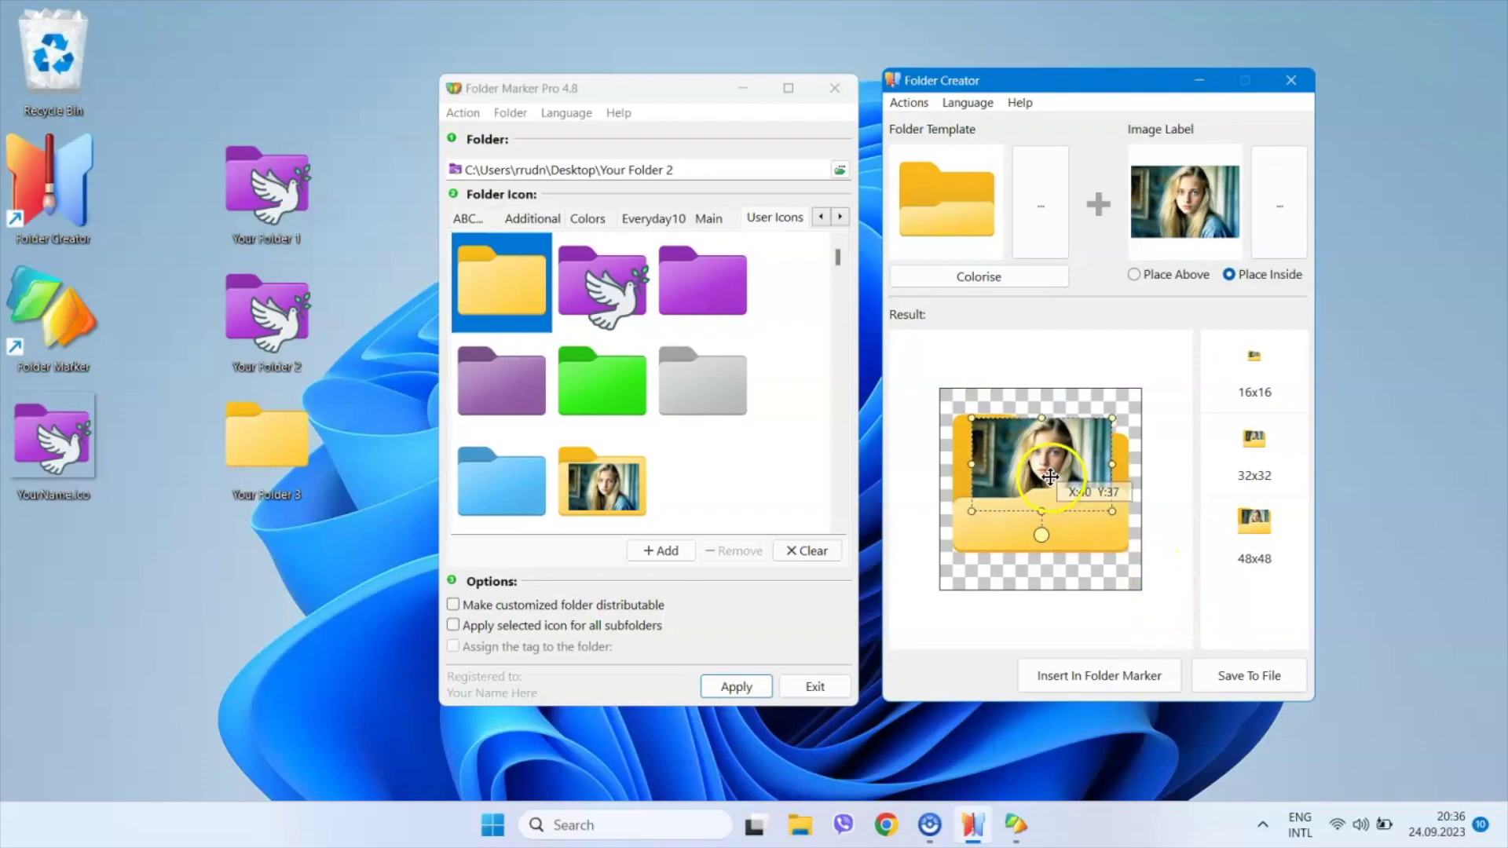
{"action": "left_click", "coordinate": [1115, 678]}
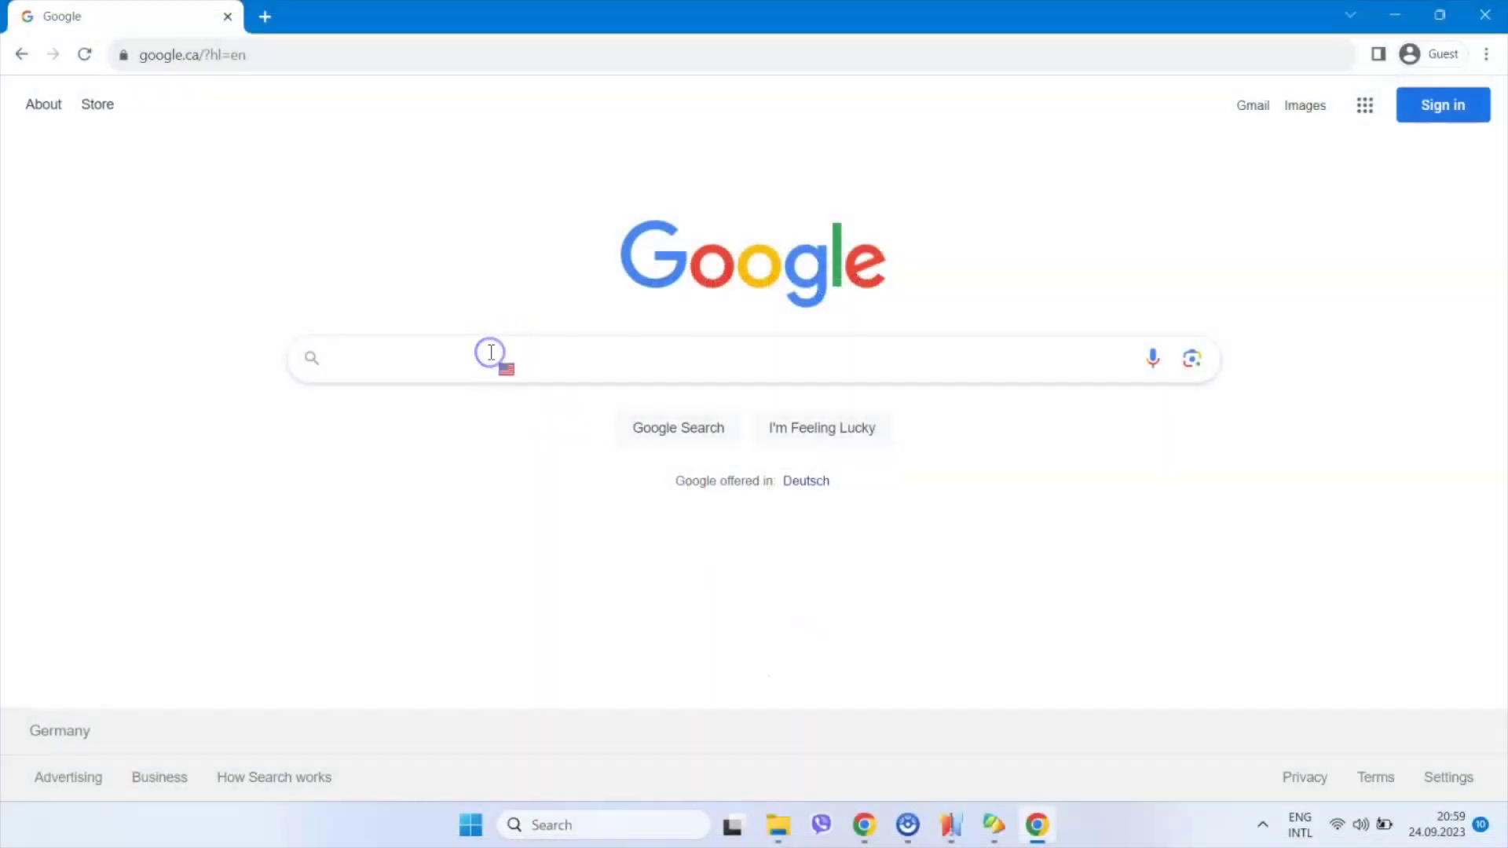
Search Google for 'folder icons' and scroll through the image results.
{"action": "type", "text": "folder ic"}
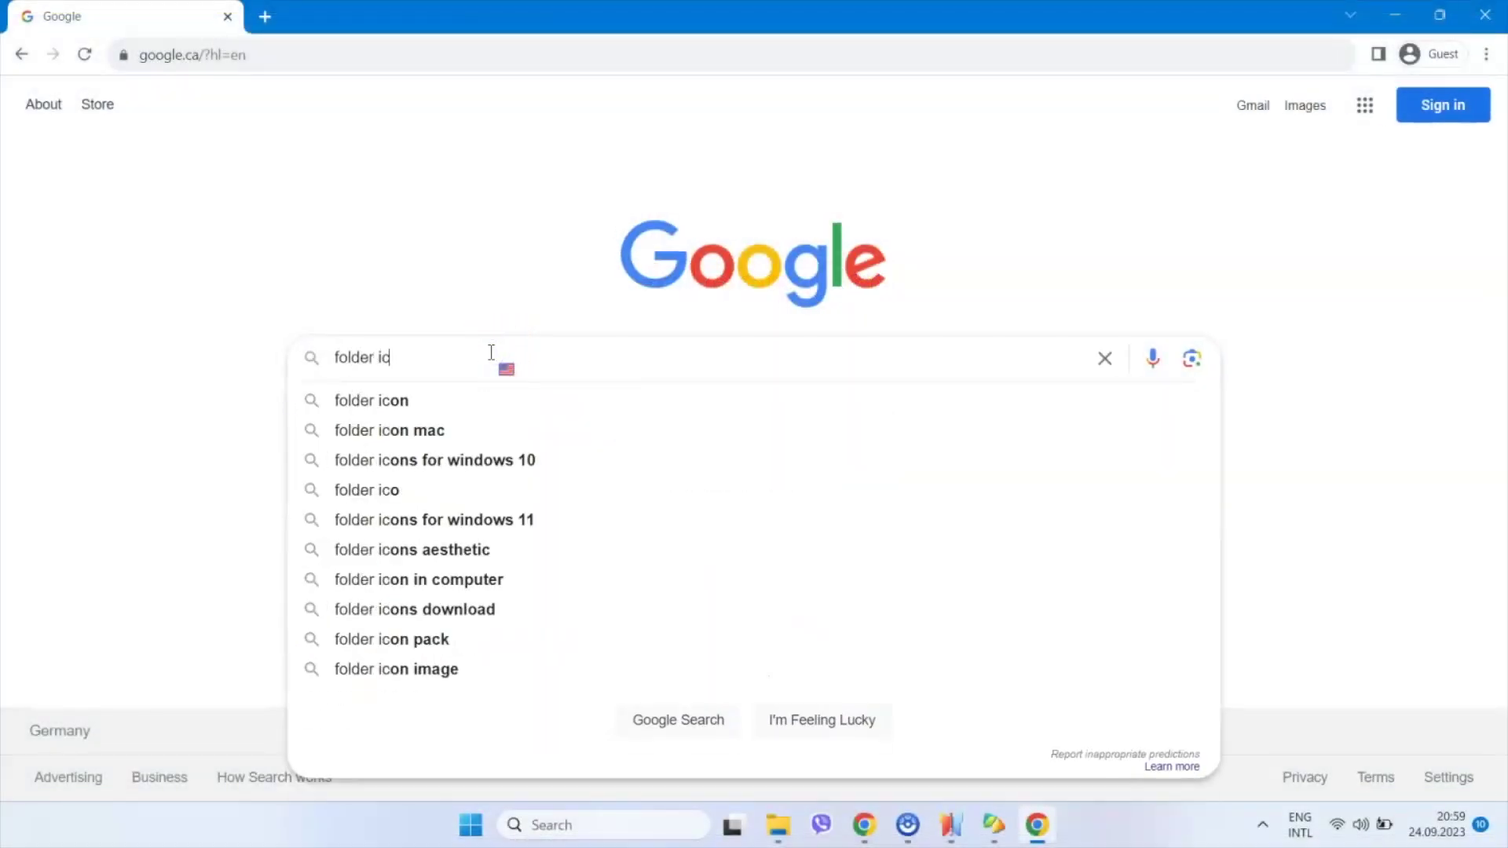
{"action": "type", "text": "ons"}
{"action": "key", "text": "Return"}
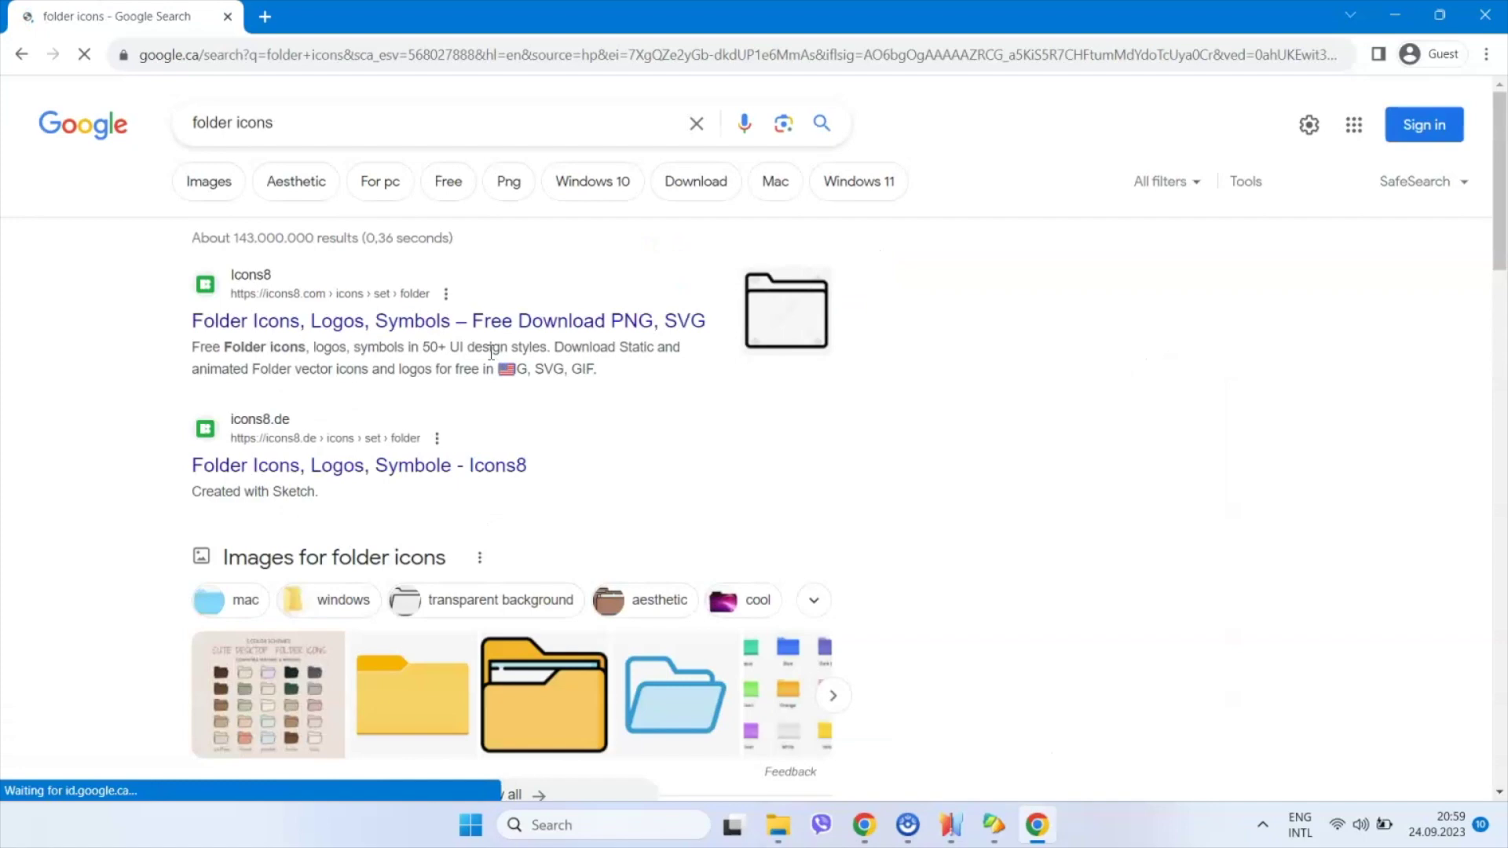
{"action": "left_click", "coordinate": [526, 199]}
{"action": "left_click", "coordinate": [211, 185]}
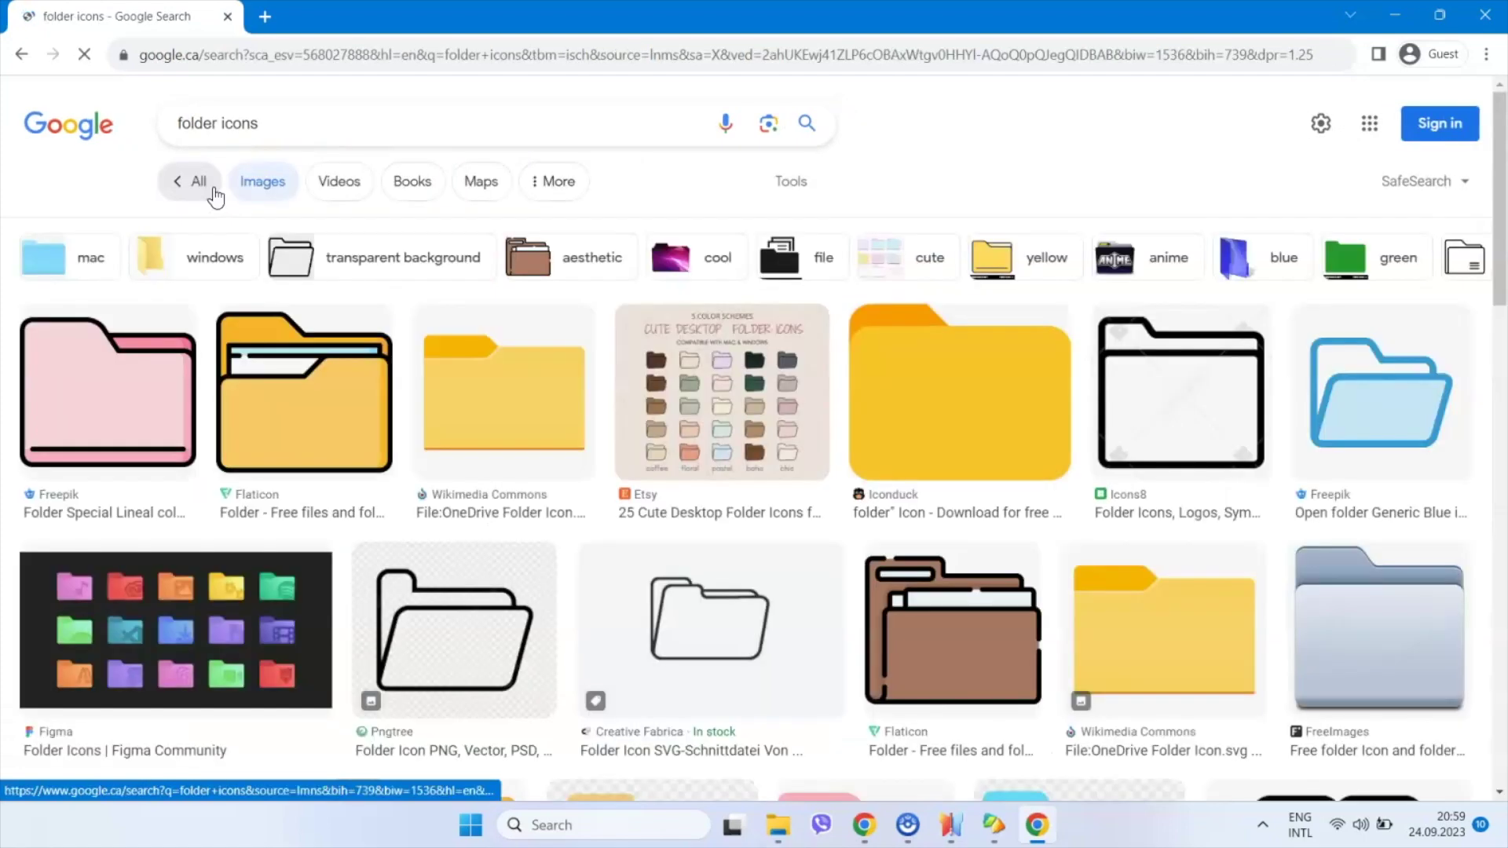
{"action": "mouse_move", "coordinate": [1503, 173]}
{"action": "left_mouse_down"}
{"action": "mouse_move", "coordinate": [1484, 417]}
{"action": "mouse_move", "coordinate": [1502, 687]}
{"action": "left_mouse_up"}
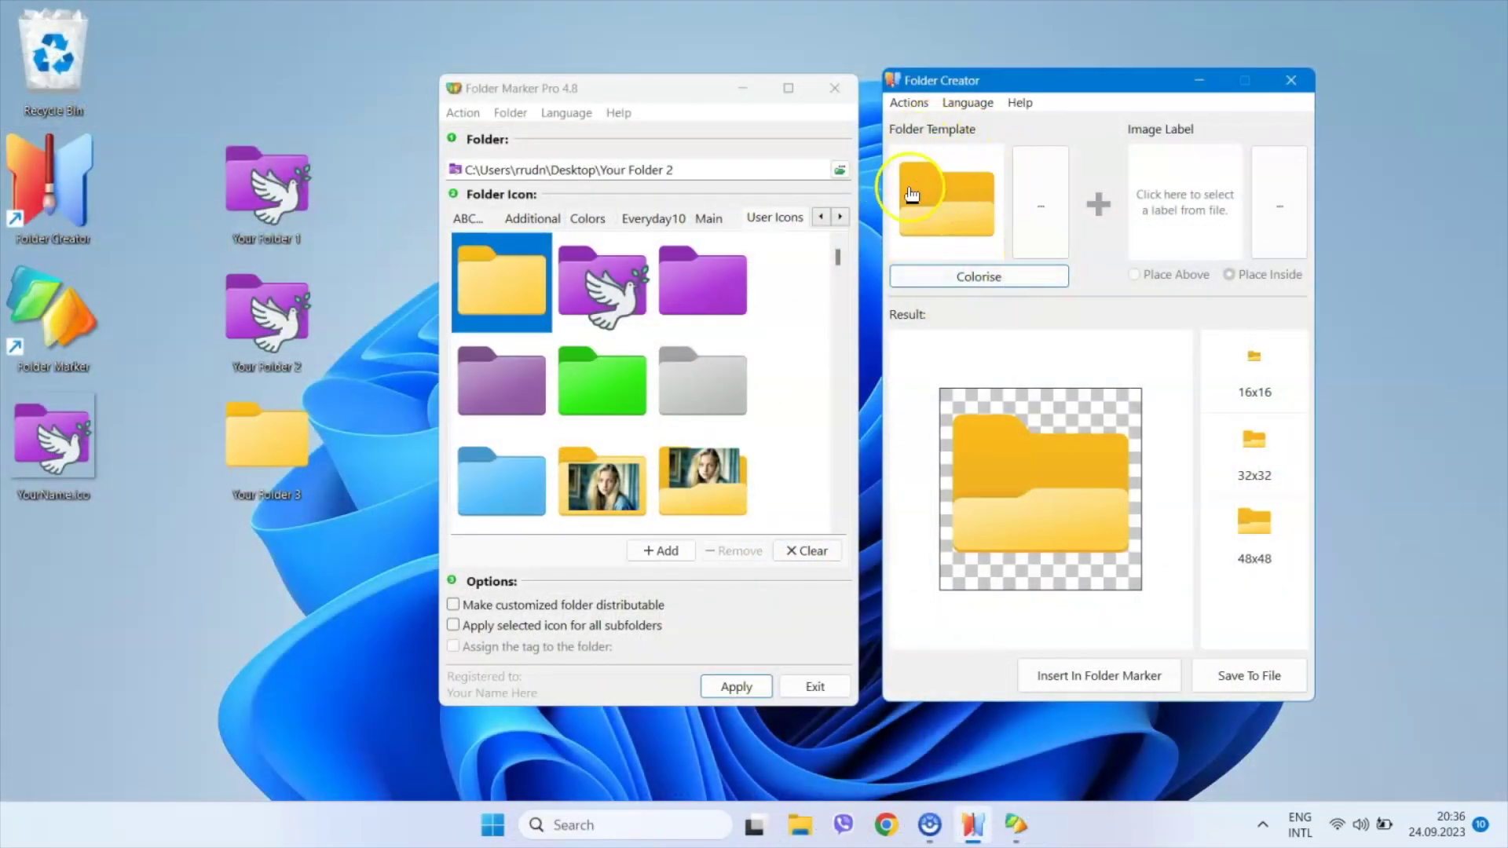
Load Project3.ico from Downloads > Images as the custom folder template.
{"action": "left_click", "coordinate": [1033, 189]}
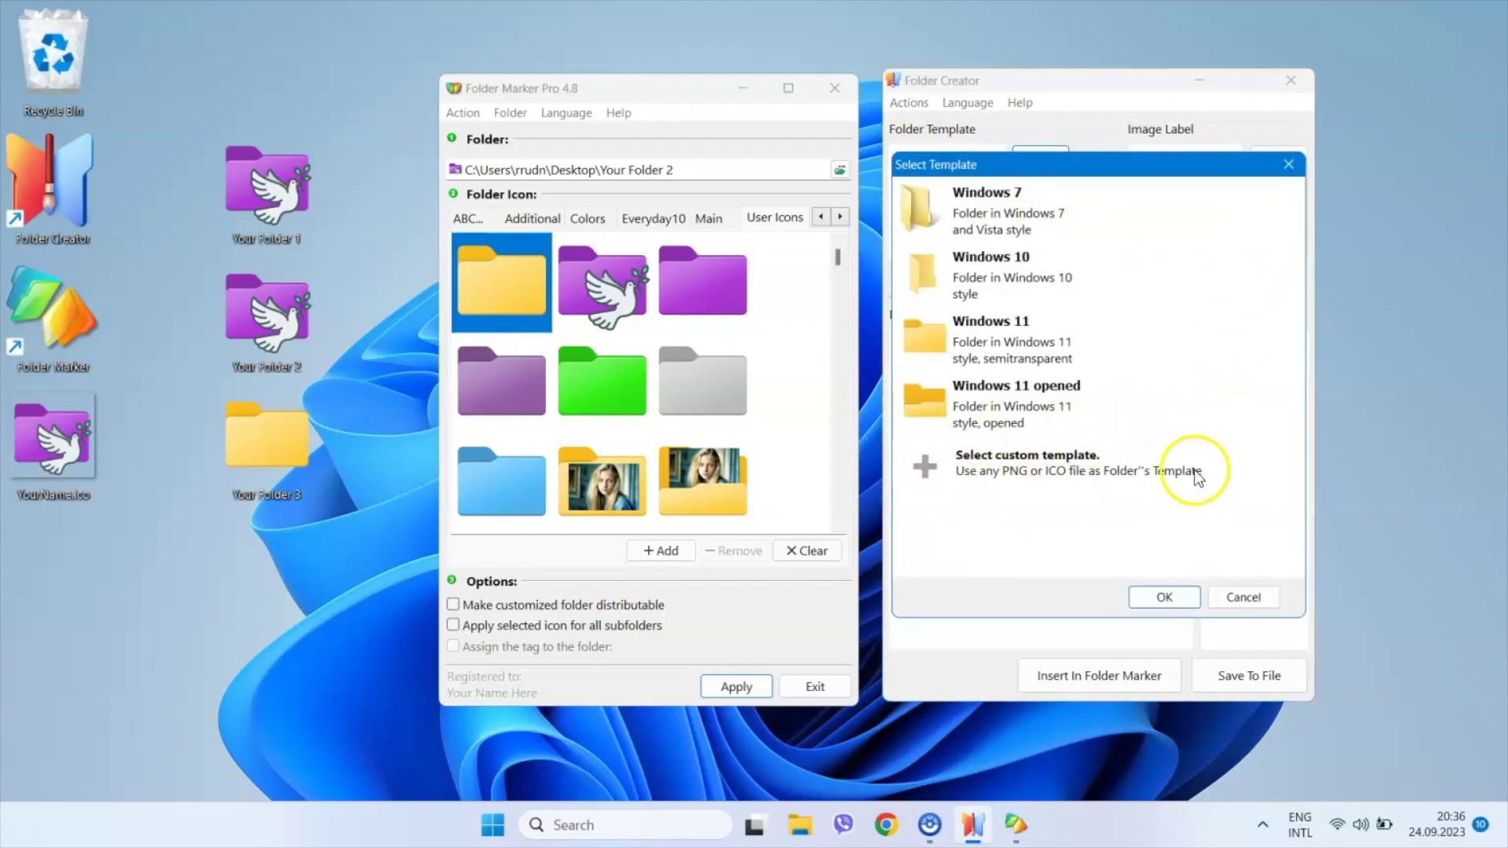
{"action": "left_click", "coordinate": [1166, 600]}
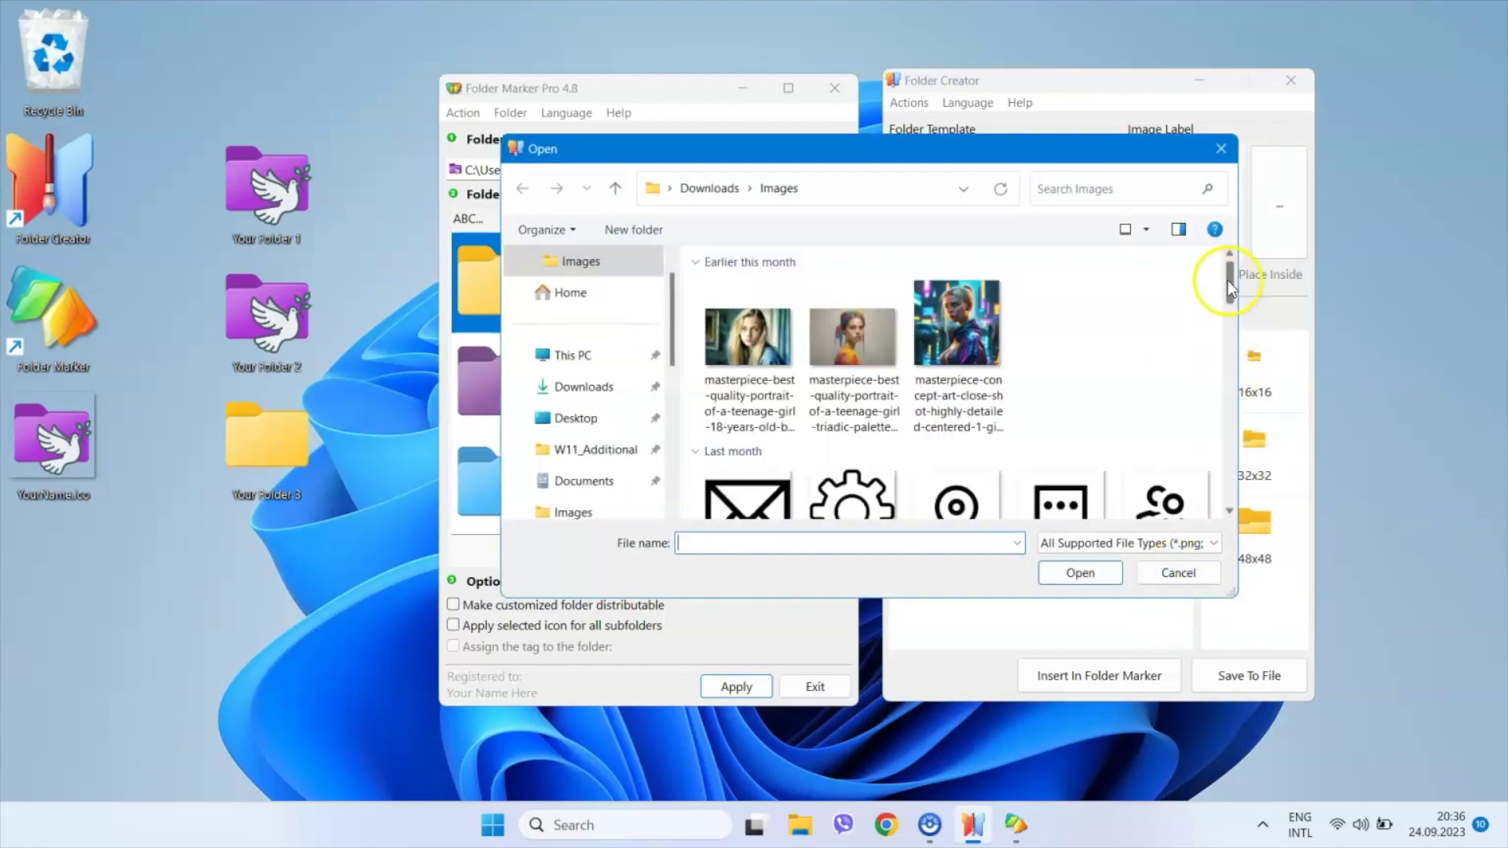
{"action": "left_click_drag", "start_coordinate": [1227, 280], "coordinate": [1161, 473]}
{"action": "left_click", "coordinate": [738, 464]}
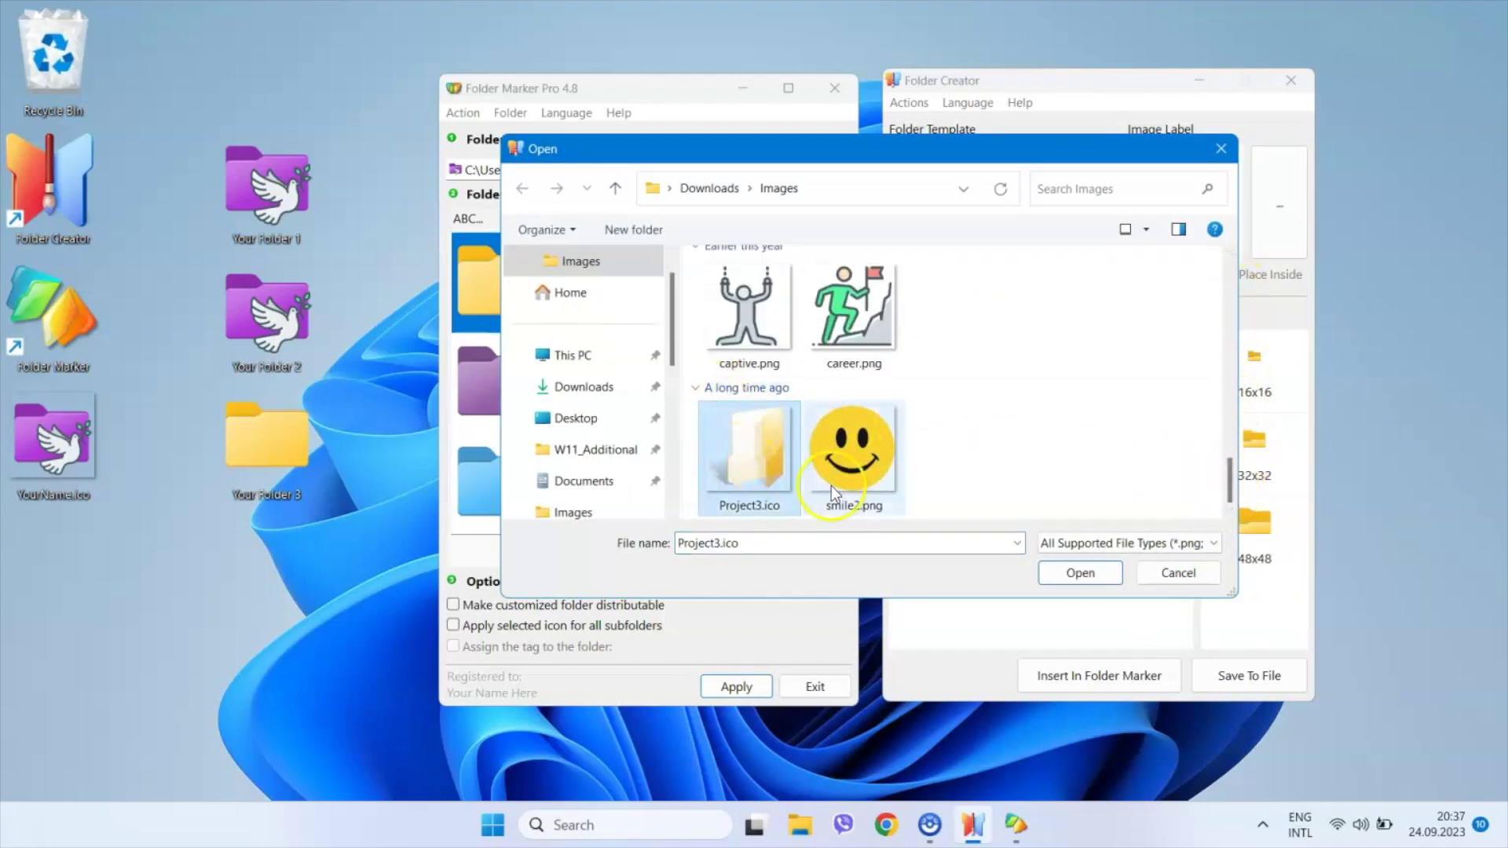
{"action": "left_click", "coordinate": [1071, 571]}
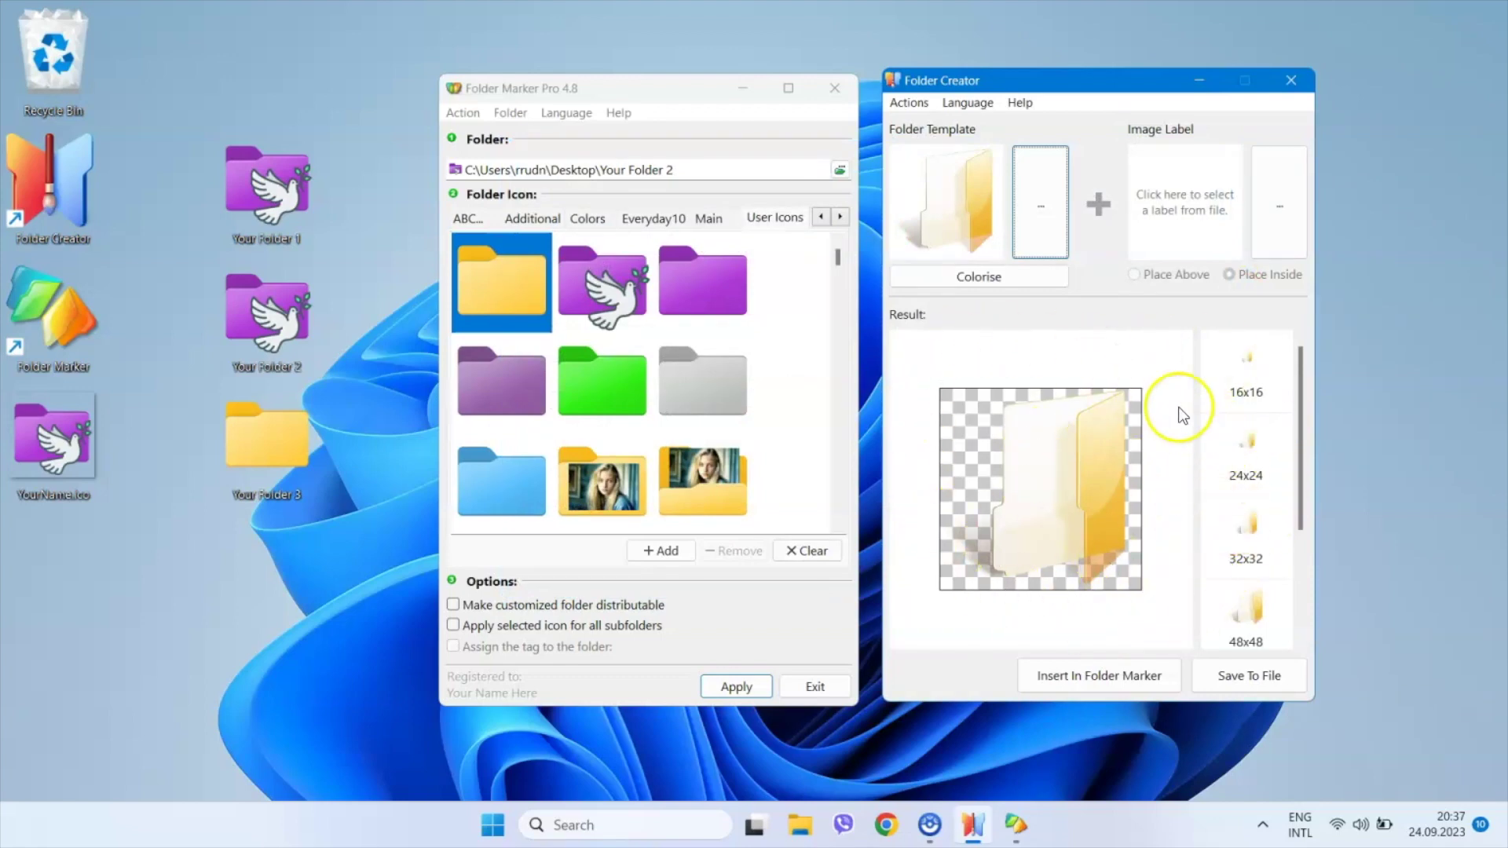
Tint the Project3 template light blue and load the key_open icon as its image label.
{"action": "left_click", "coordinate": [999, 276]}
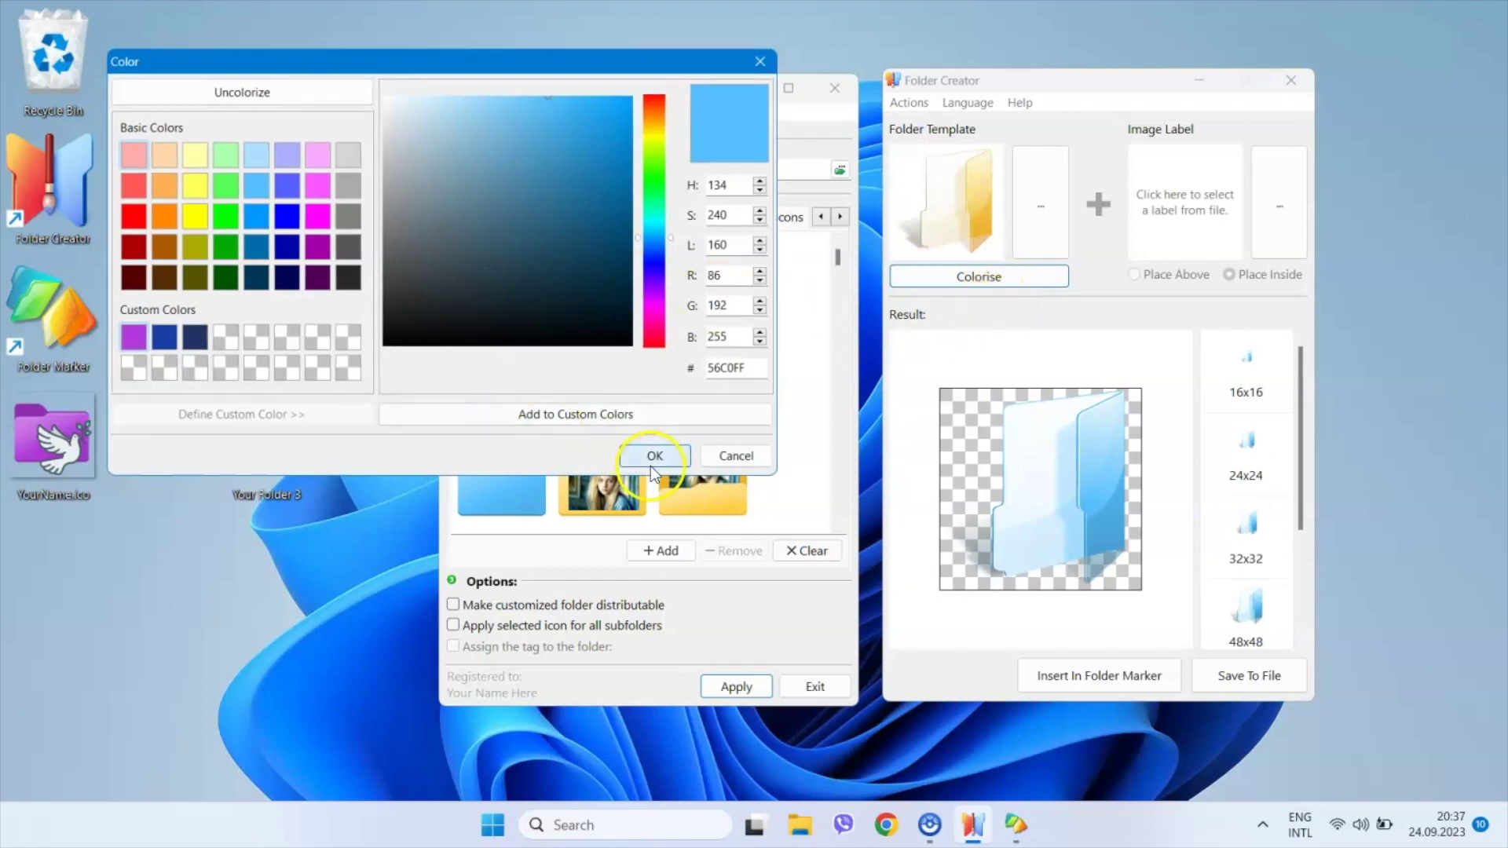
{"action": "left_click", "coordinate": [653, 456]}
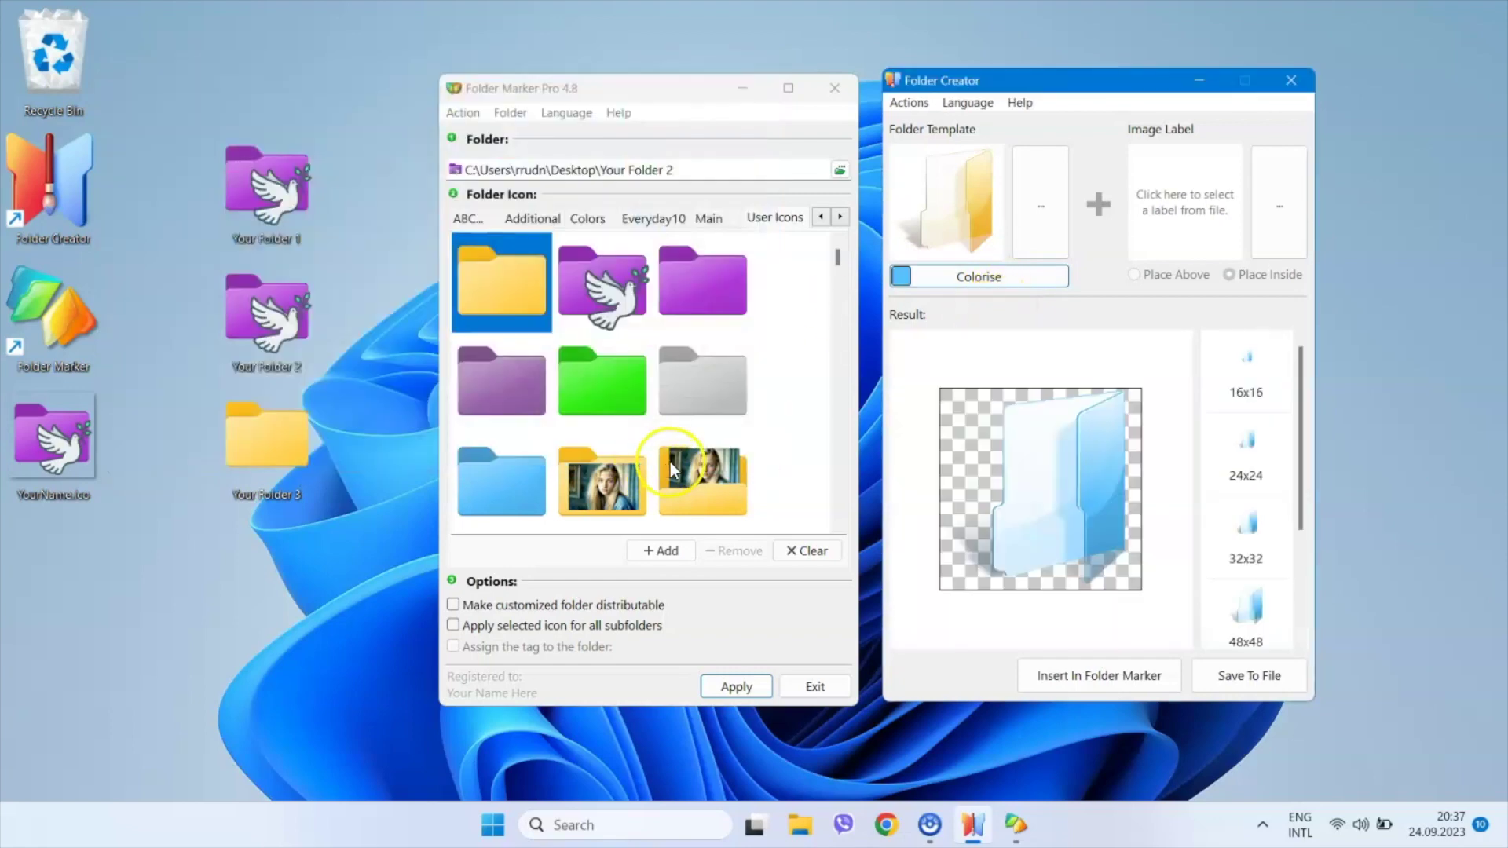
{"action": "left_click", "coordinate": [1261, 205]}
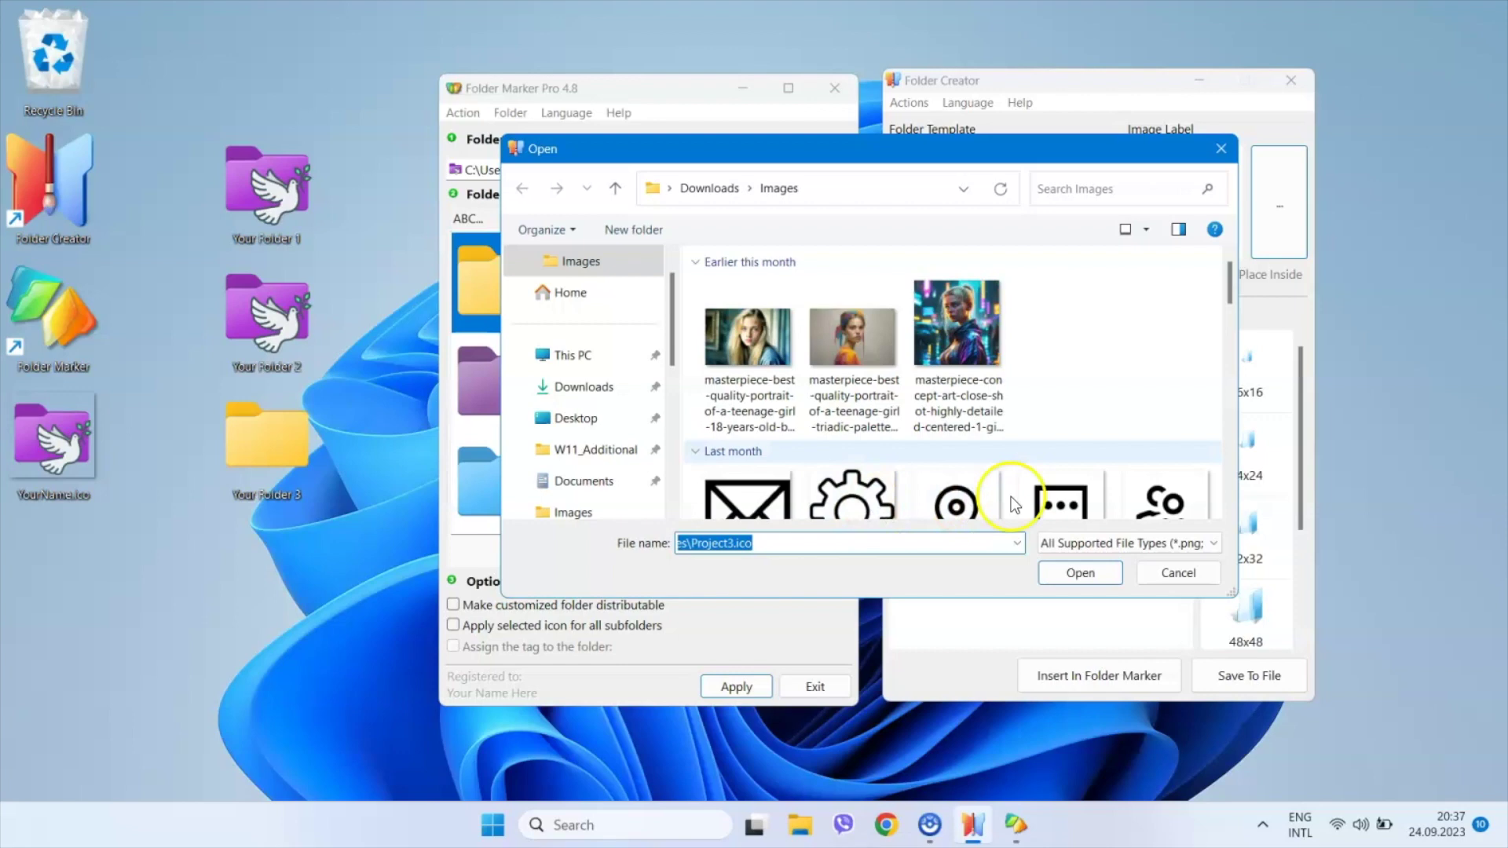
{"action": "left_click_drag", "start_coordinate": [1228, 289], "coordinate": [1223, 361]}
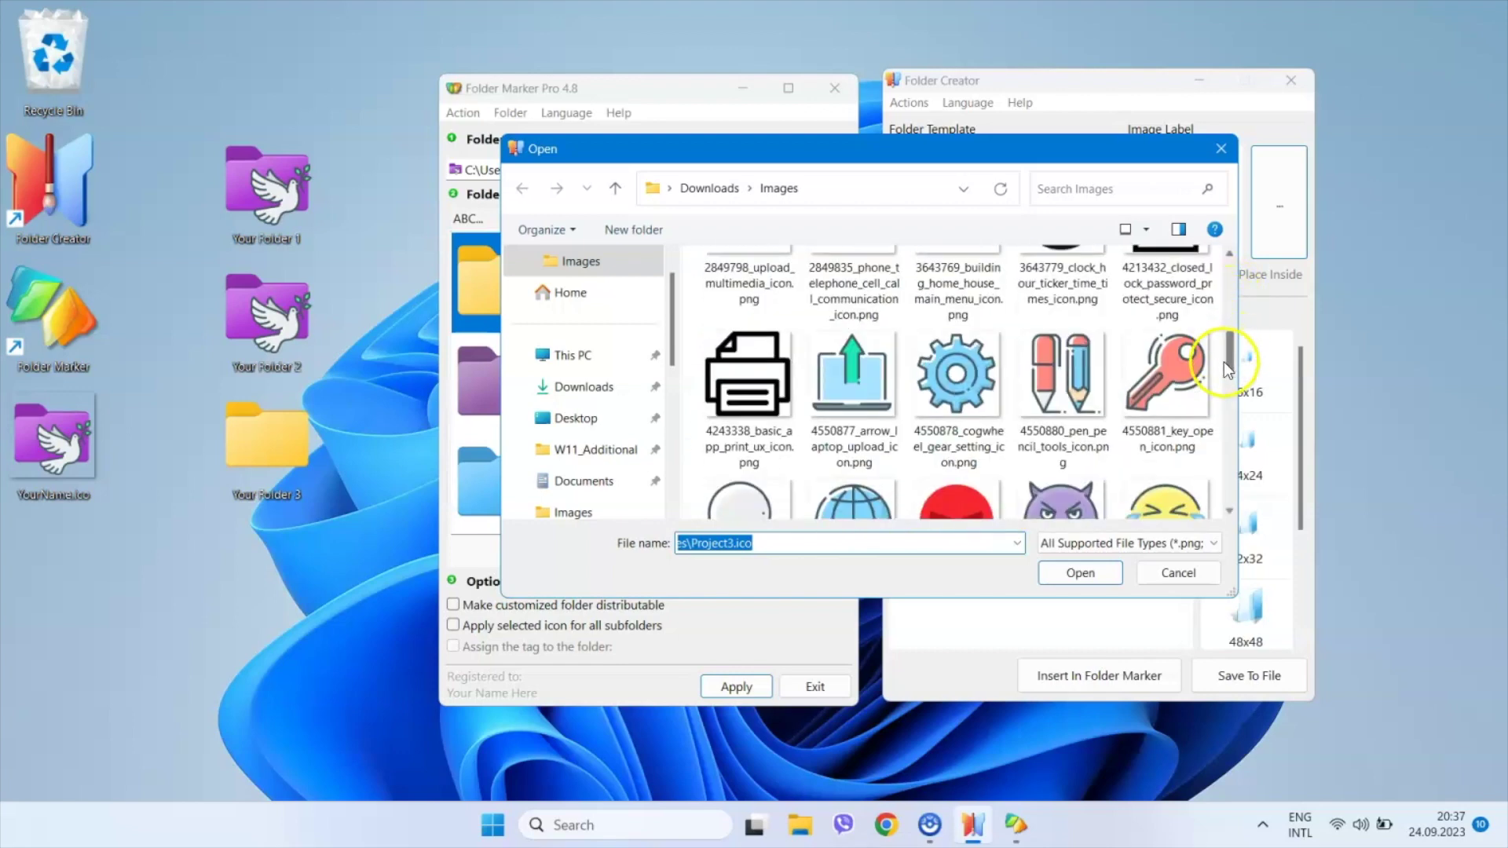
{"action": "left_click", "coordinate": [1158, 377]}
{"action": "left_click", "coordinate": [1072, 571]}
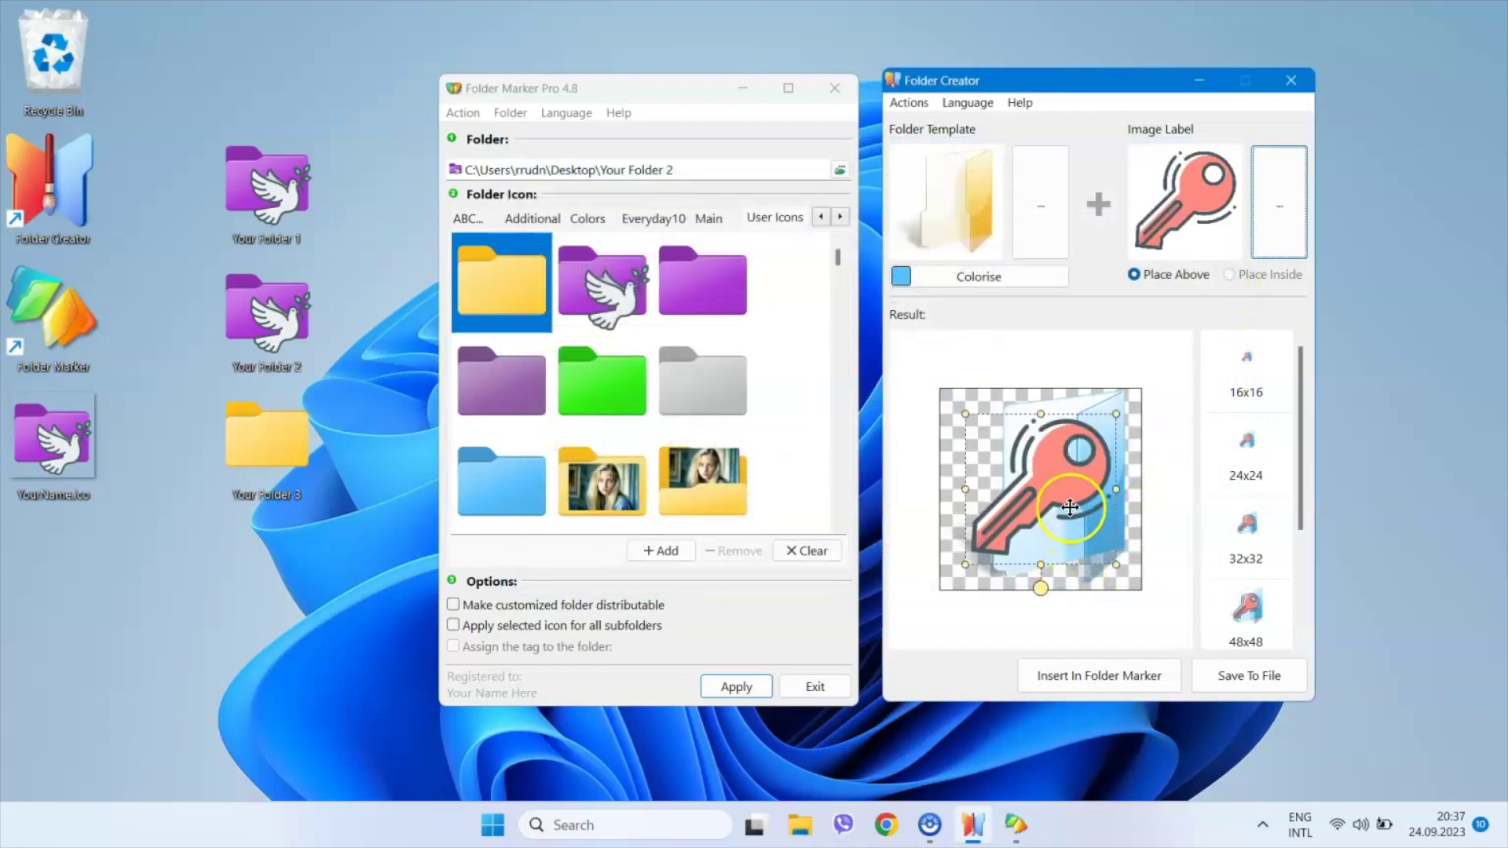
Shrink the key label to the lower left and add the blue key folder to Folder Marker.
{"action": "left_click_drag", "start_coordinate": [1122, 402], "coordinate": [1088, 442]}
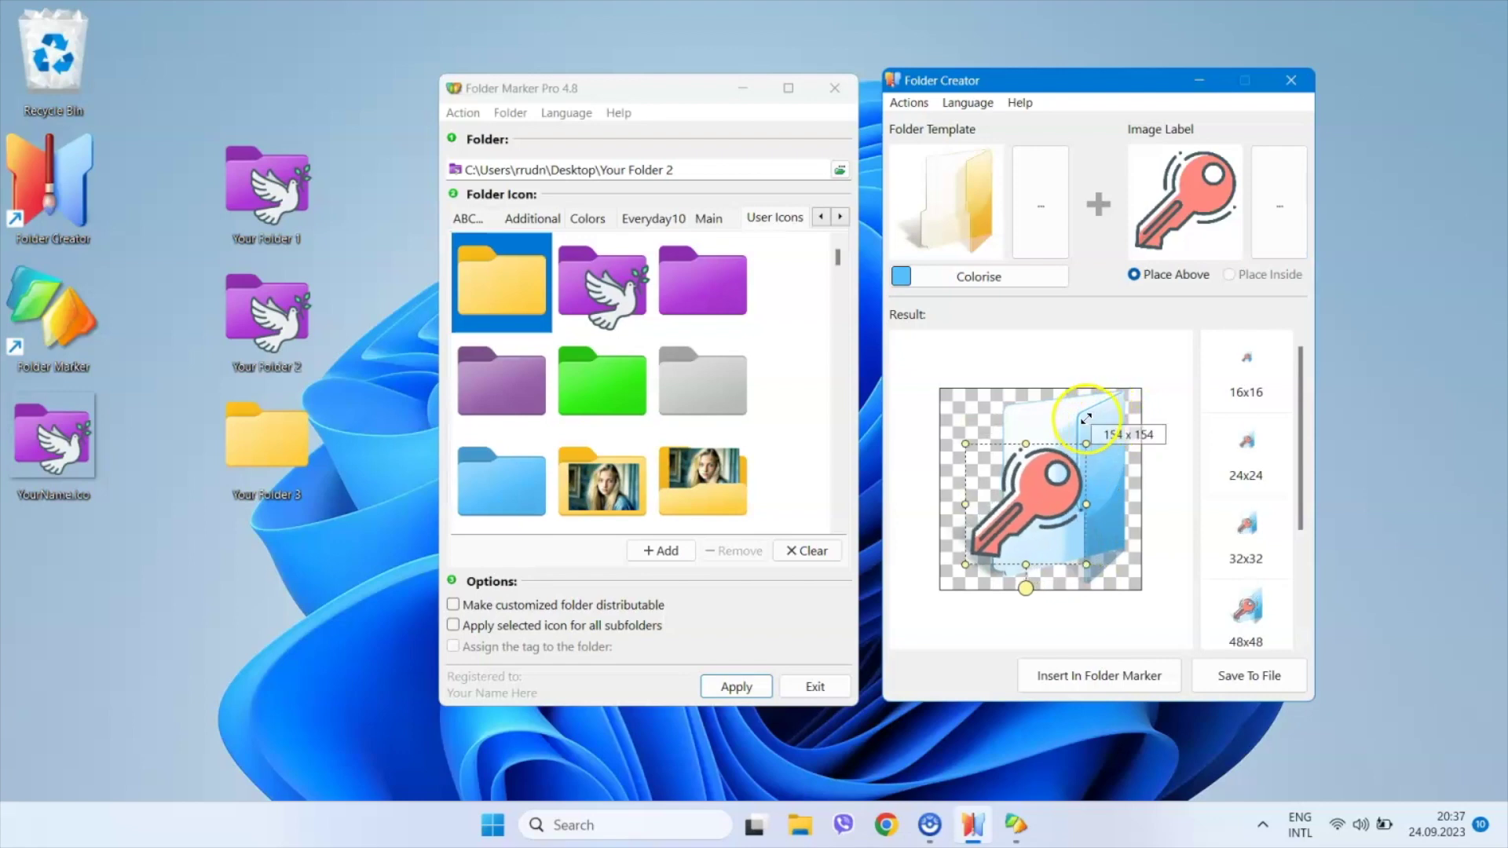
{"action": "left_click_drag", "start_coordinate": [1026, 504], "coordinate": [1001, 530]}
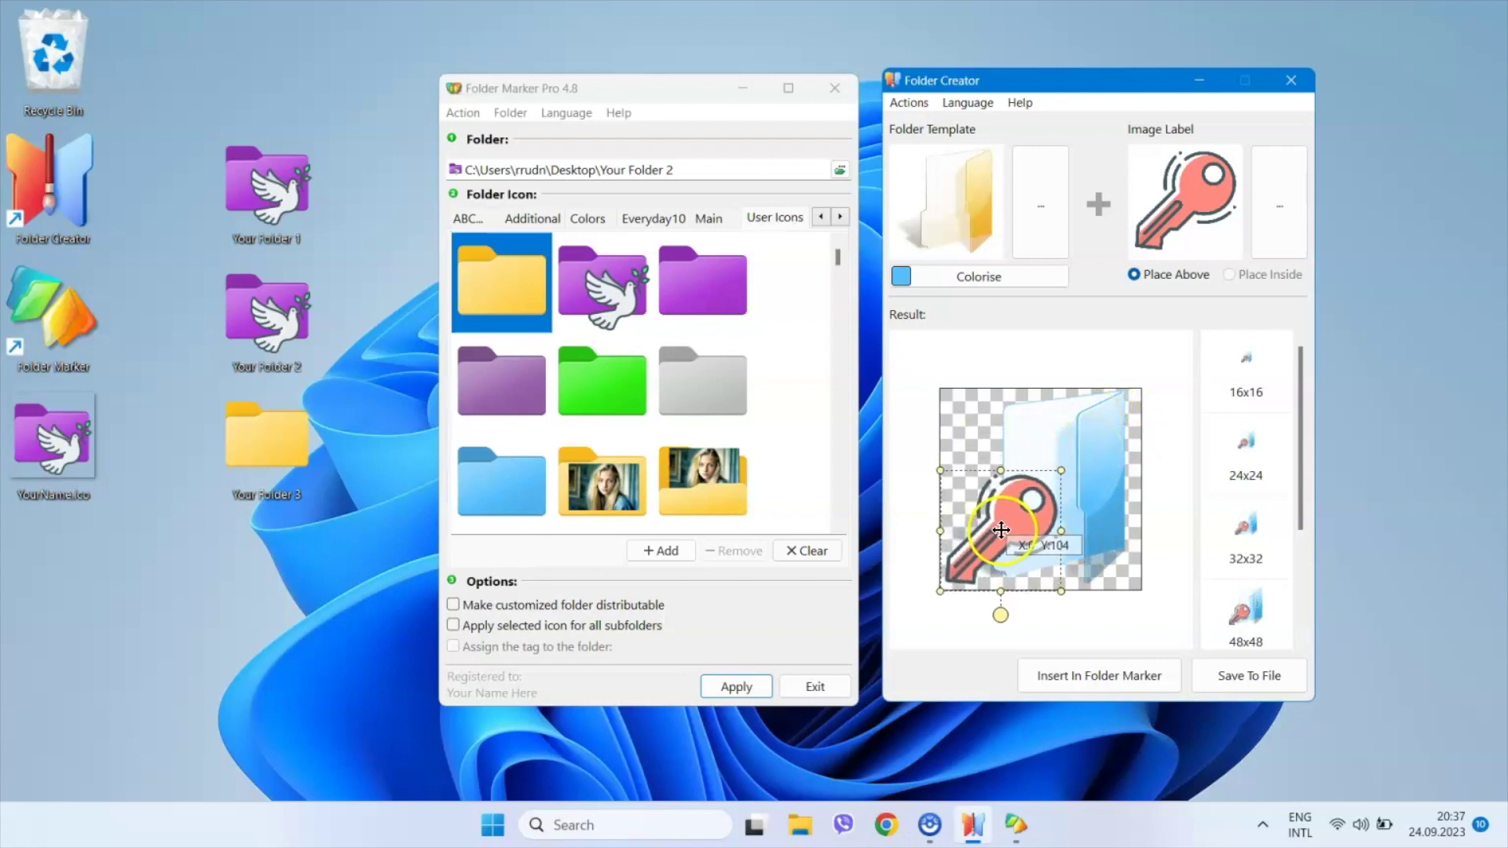
{"action": "left_click", "coordinate": [1100, 675]}
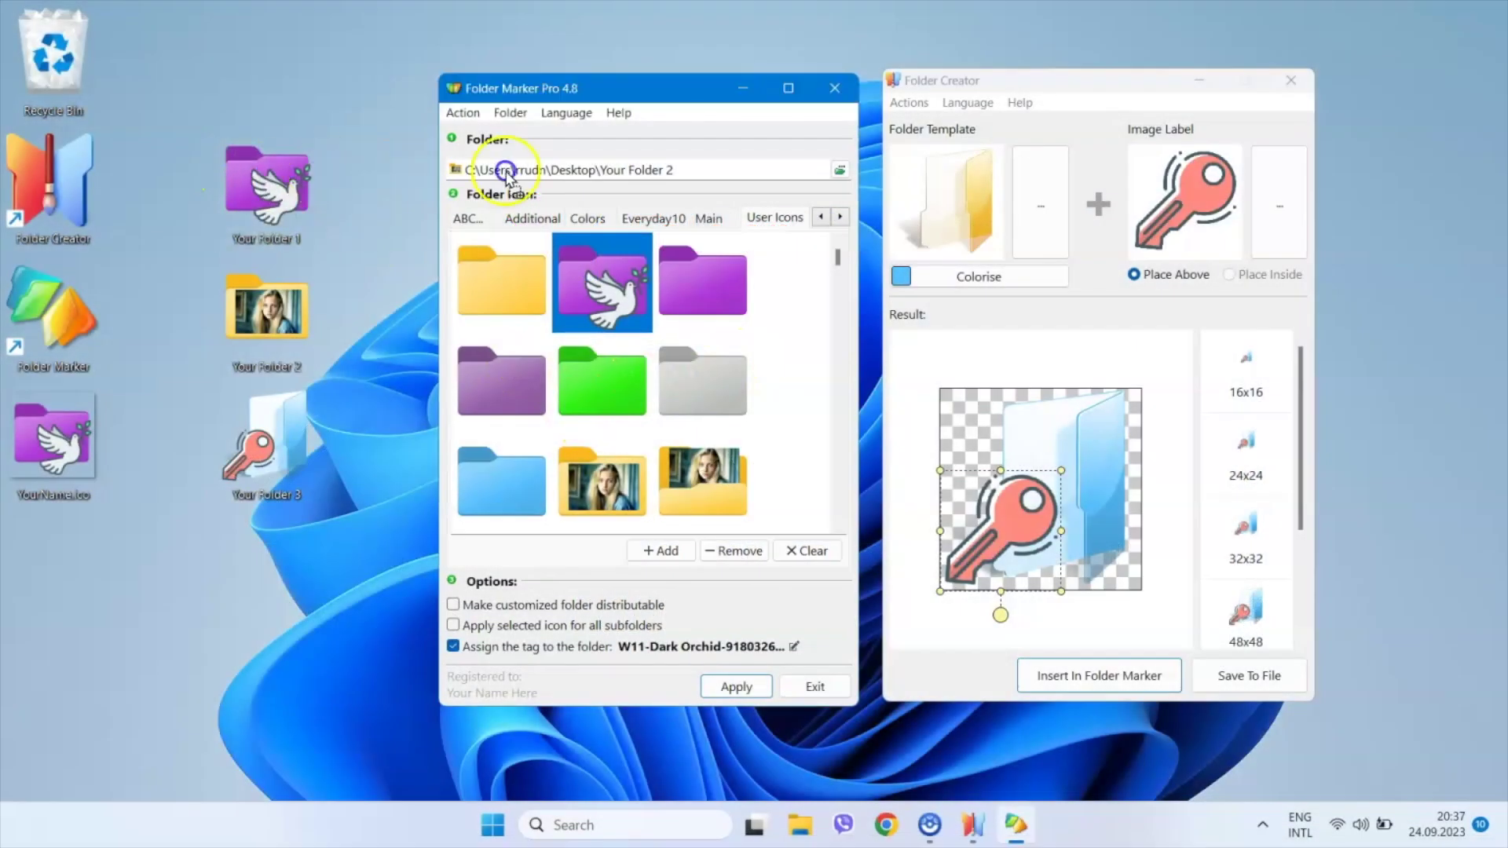
Apply the green (W11-Light Green) folder icon to Your Folder 1 in Folder Marker.
{"action": "left_click", "coordinate": [587, 391]}
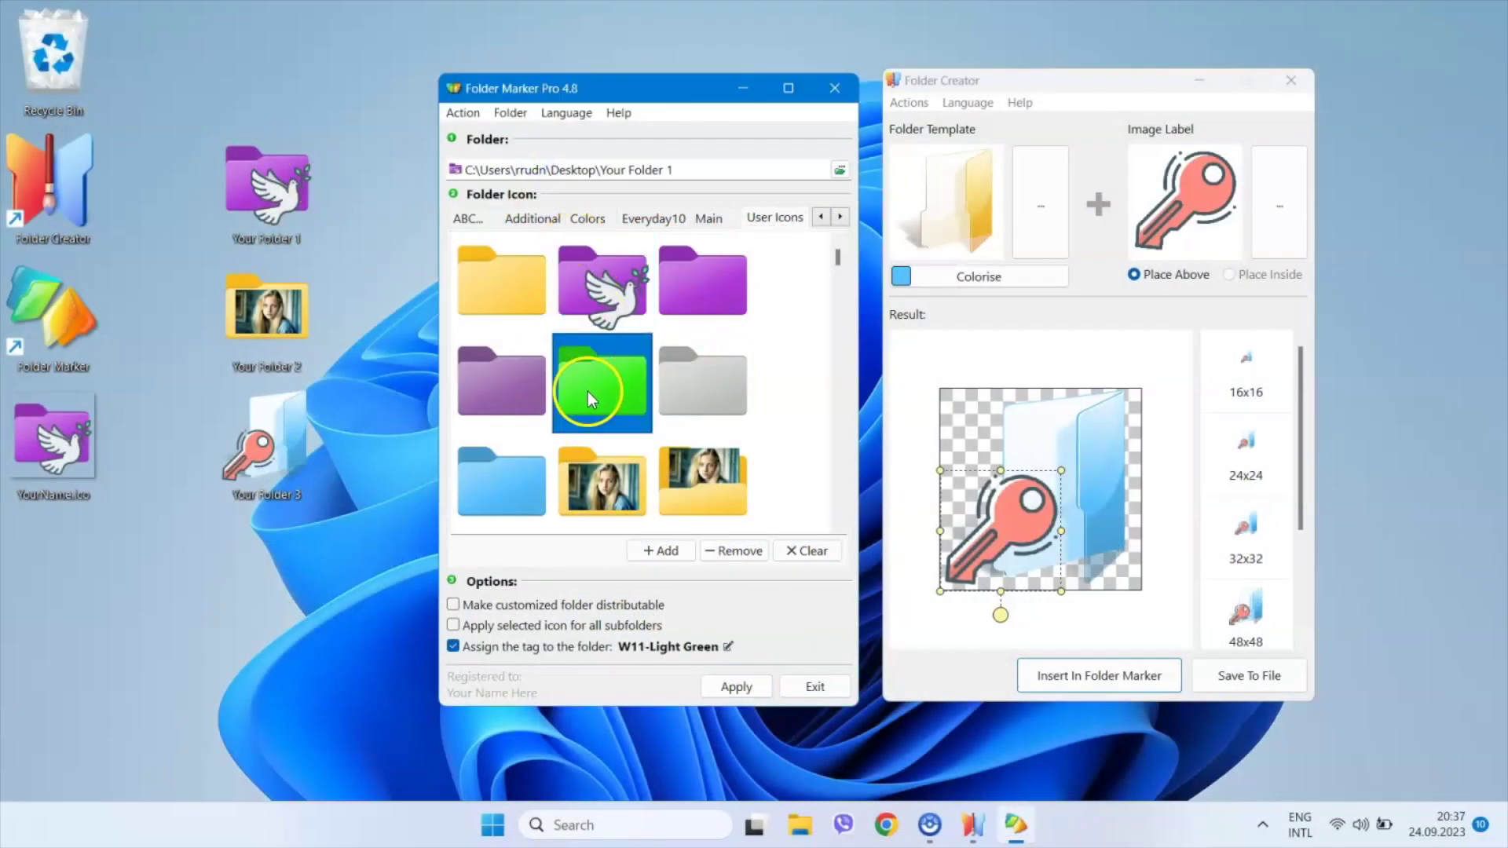
{"action": "double_click", "coordinate": [615, 382]}
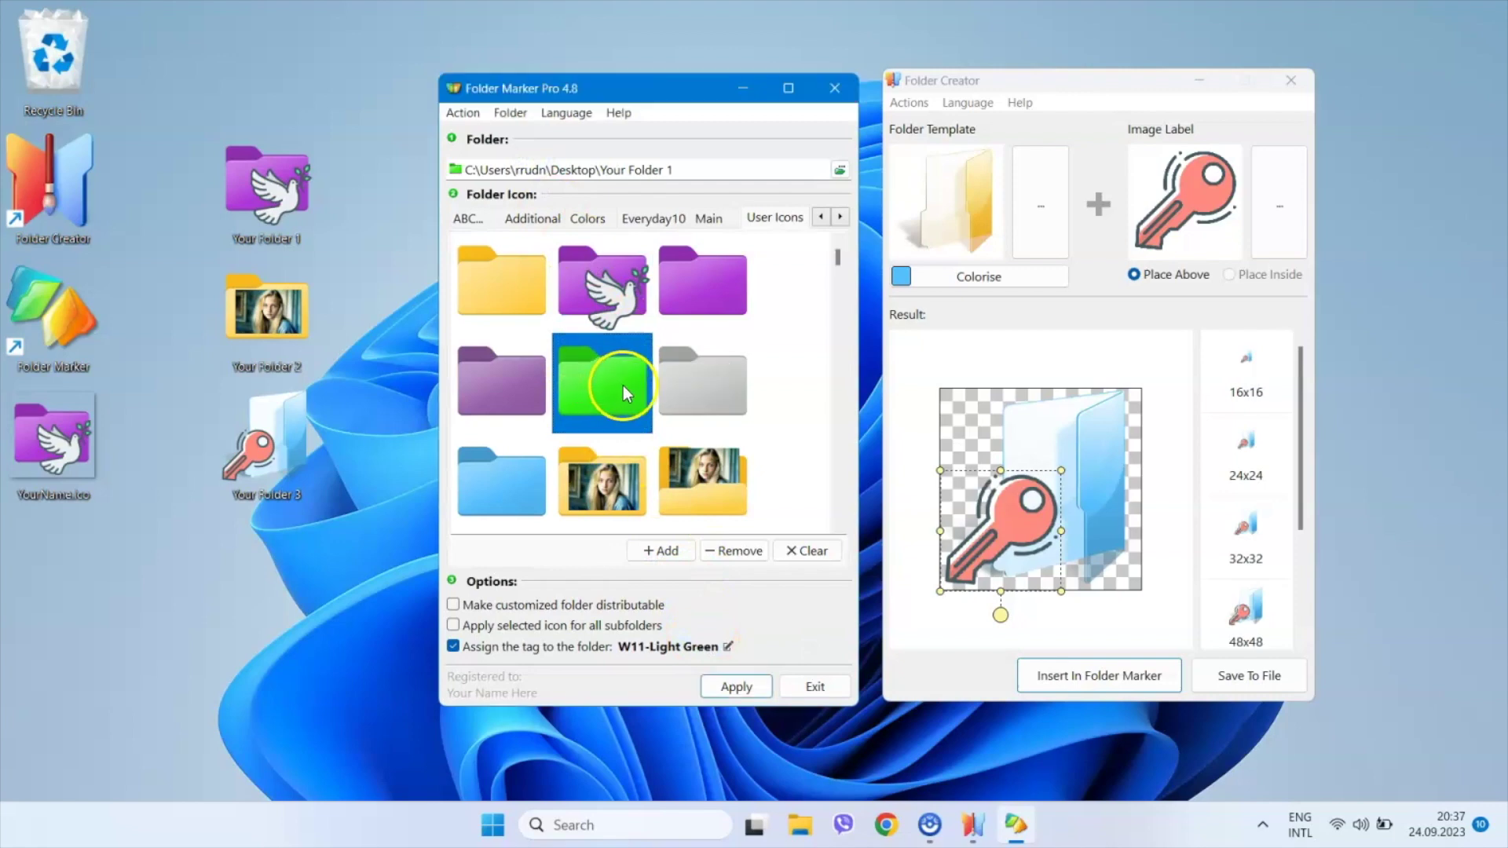